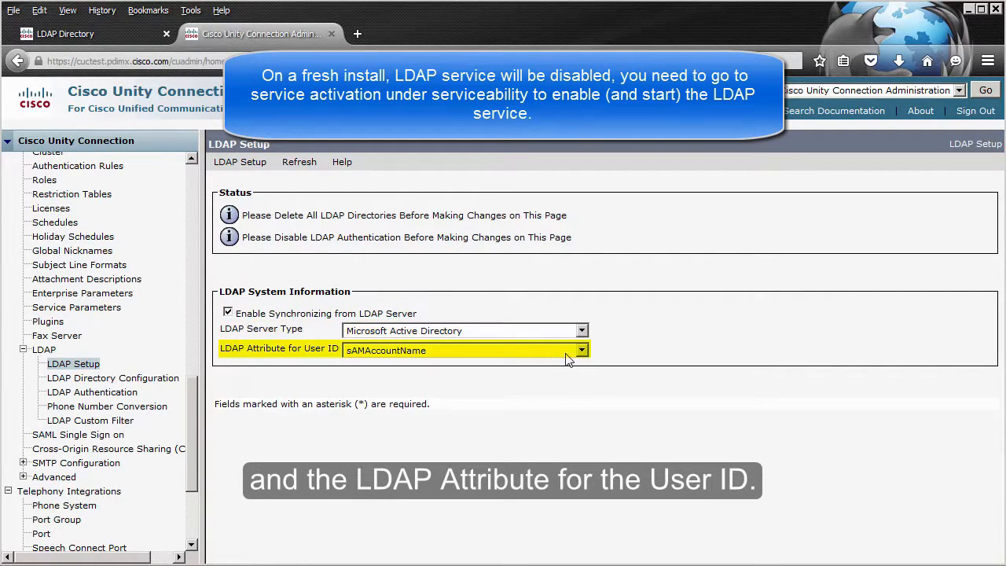
Compare the pdimx domain LDAP directory configuration with its Unified CM Administration counterpart, and view the Unity Connection LDAP authentication settings
click(145, 380)
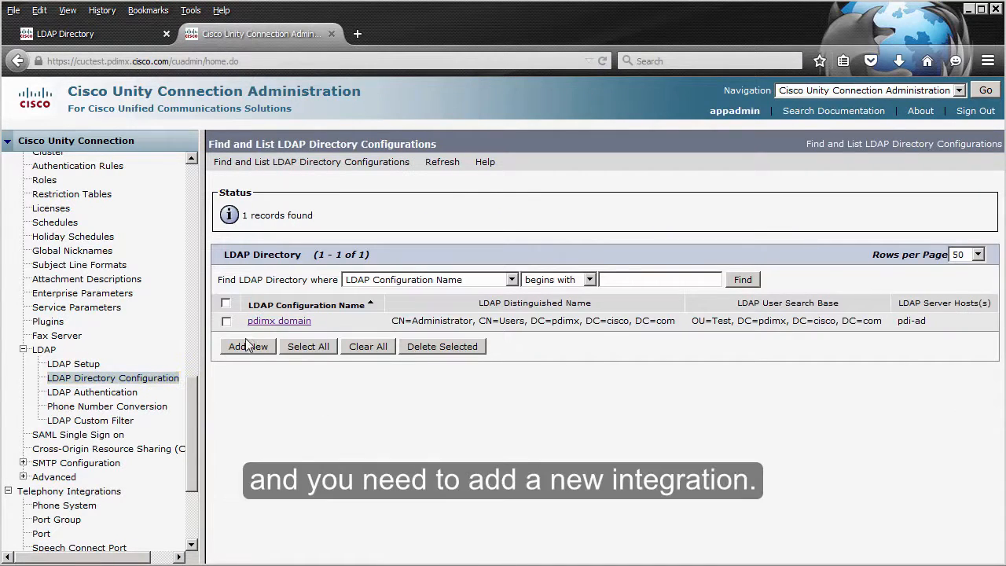
click(276, 322)
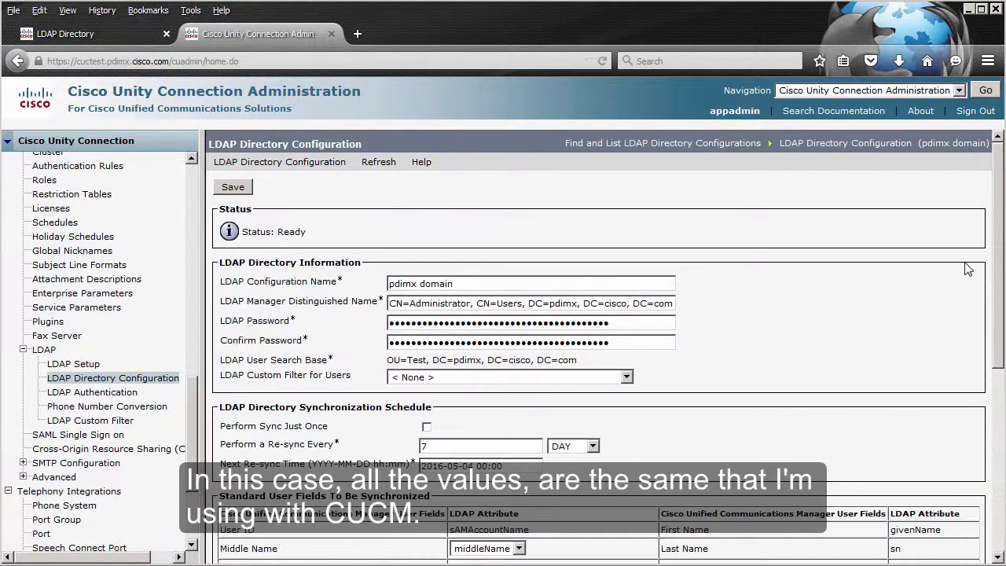
scroll(997, 257, down, 3)
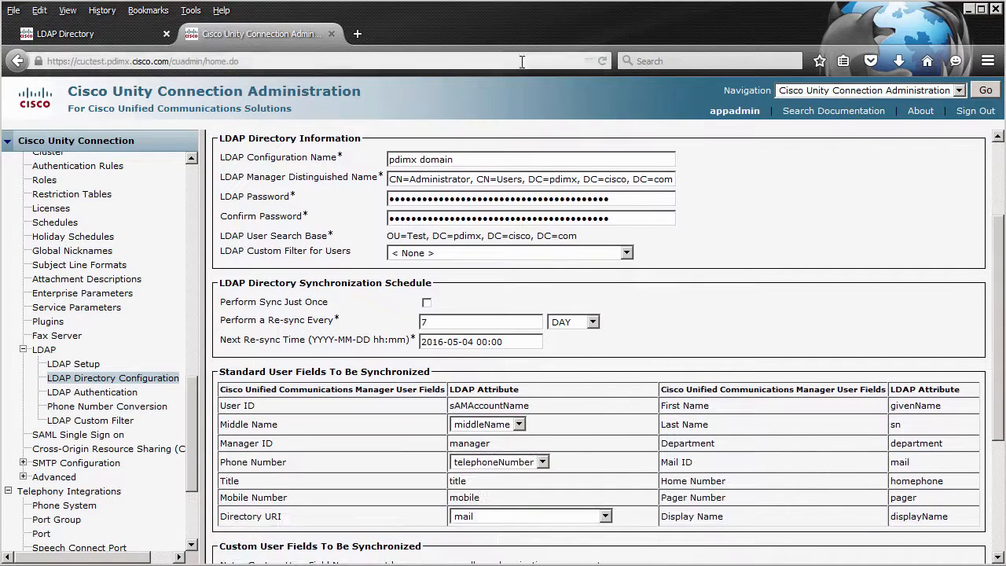
click(120, 37)
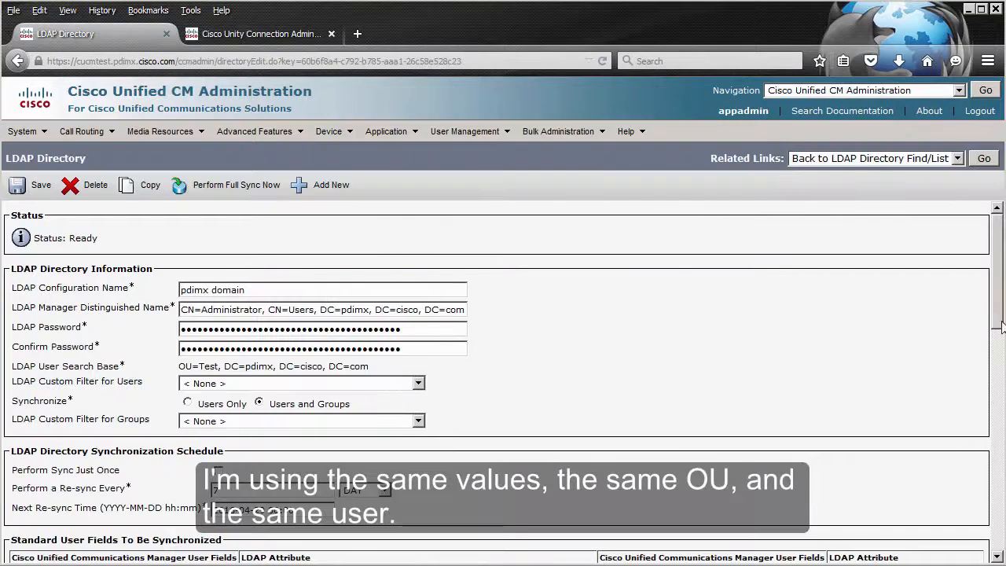
drag(998, 253, 989, 279)
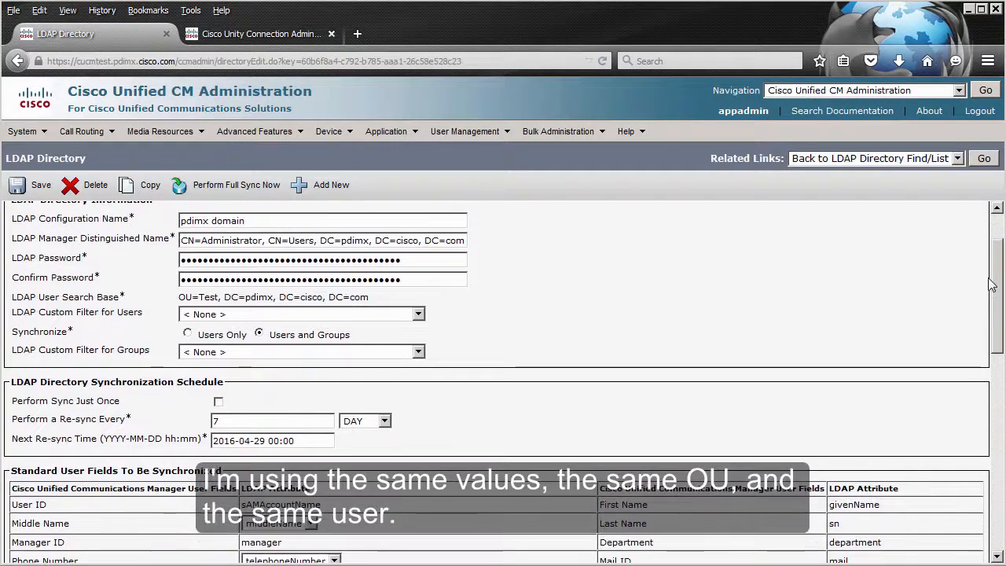
scroll(991, 284, down, 3)
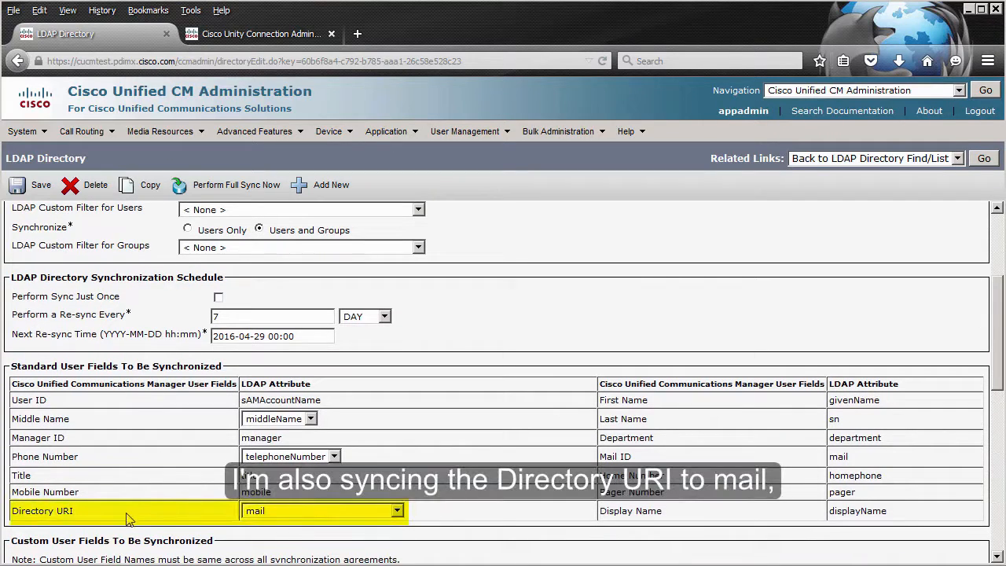
click(236, 34)
scroll(460, 532, down, 5)
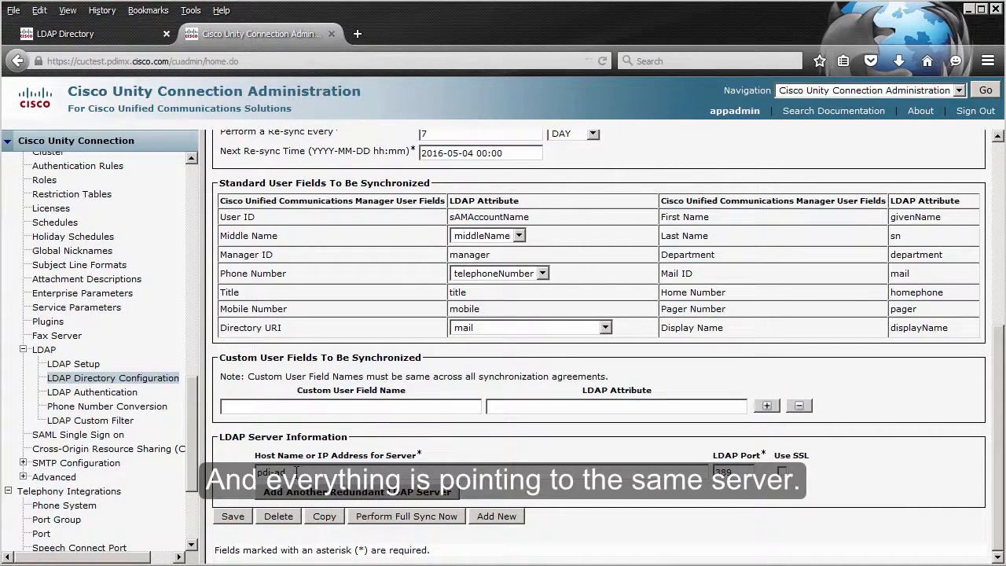
click(115, 393)
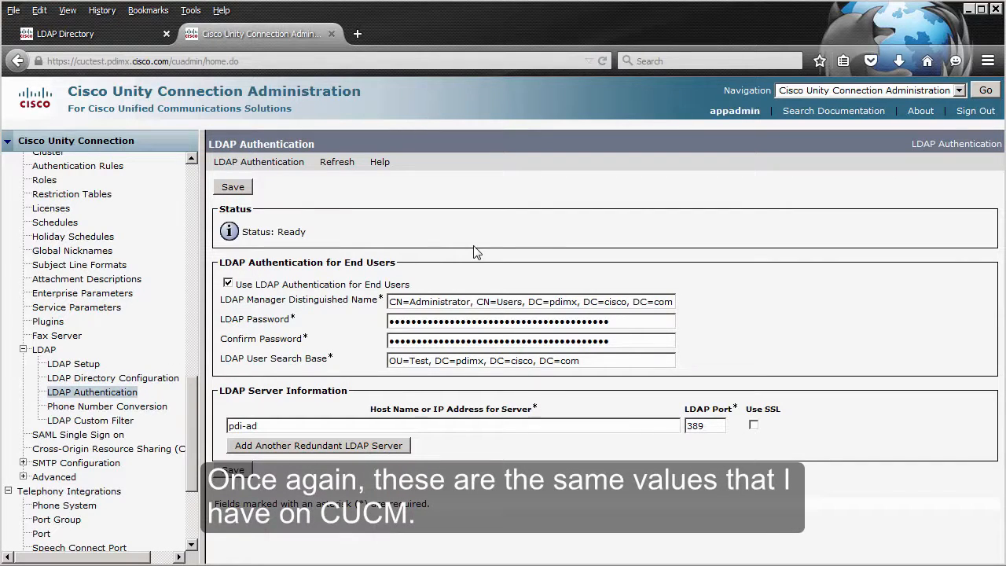
In the voicemailusertemplate user template, enable generating the SMTP proxy address from the corporate email address and save the template
scroll(189, 221, up, 10)
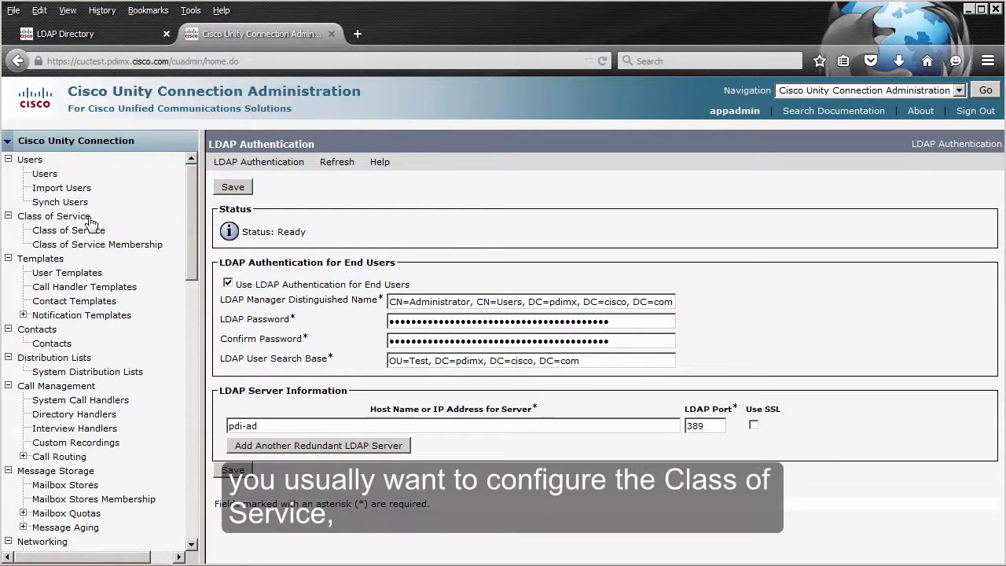
click(75, 275)
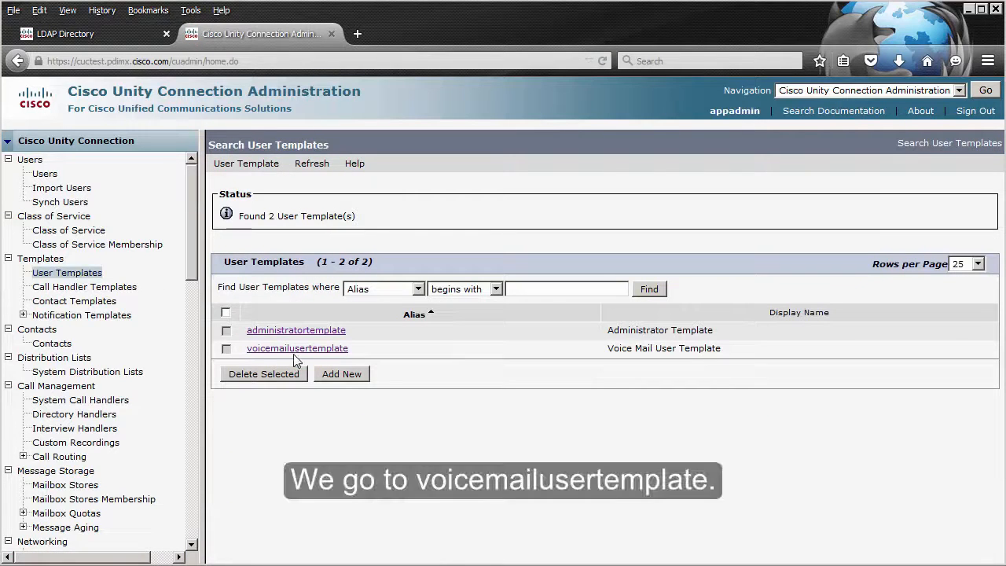
click(303, 355)
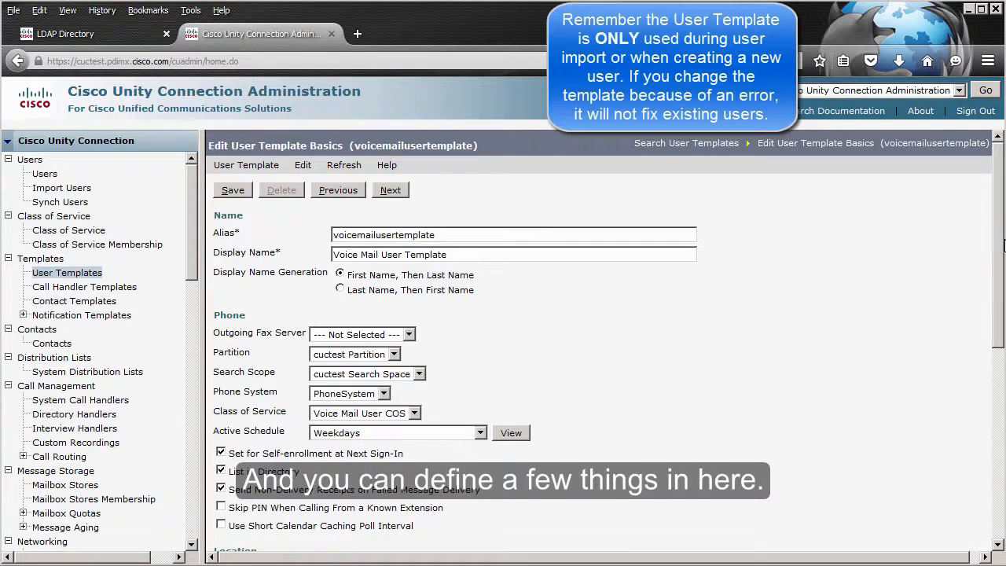
scroll(1002, 244, down, 2)
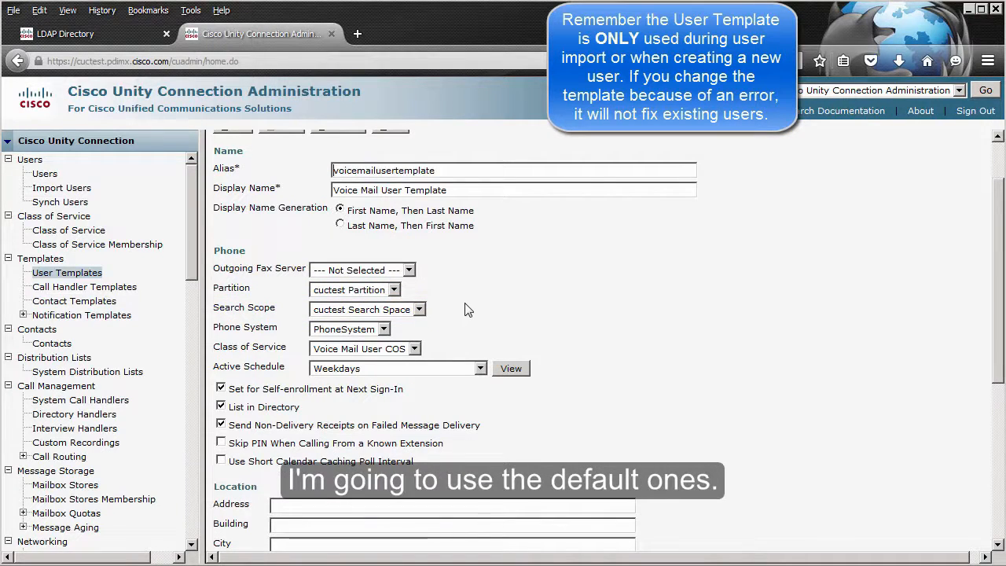
click(437, 333)
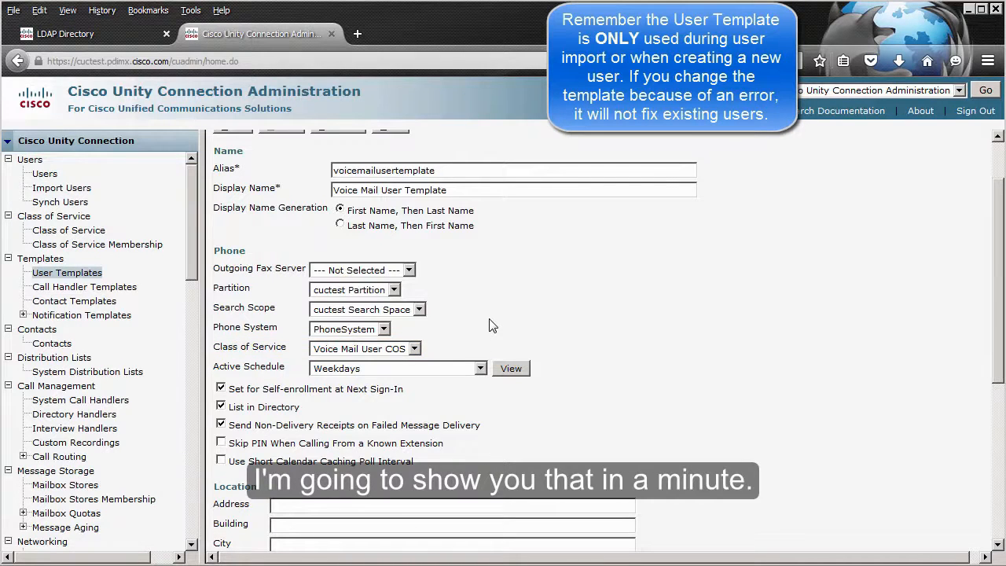
scroll(402, 279, down, 3)
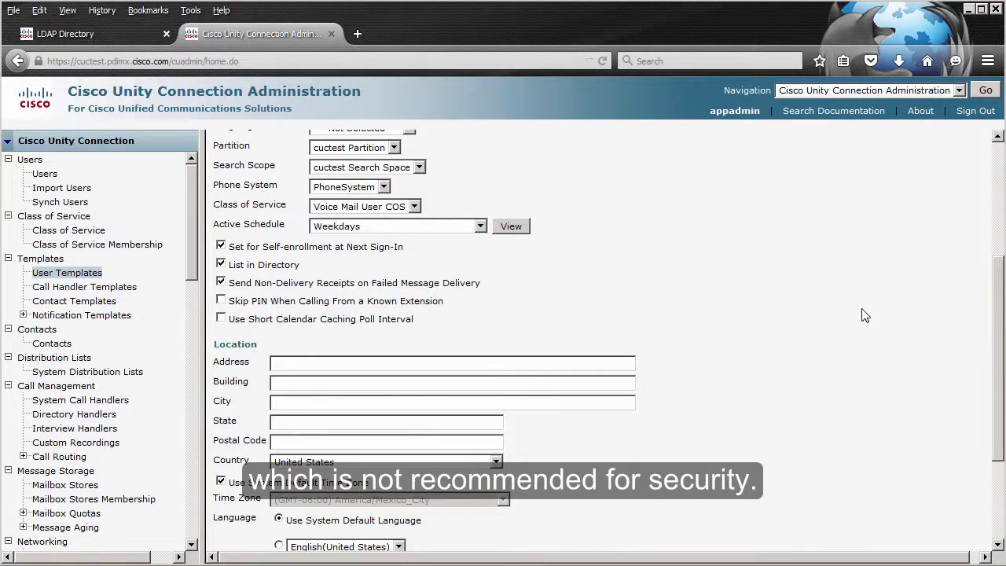
drag(996, 308, 990, 417)
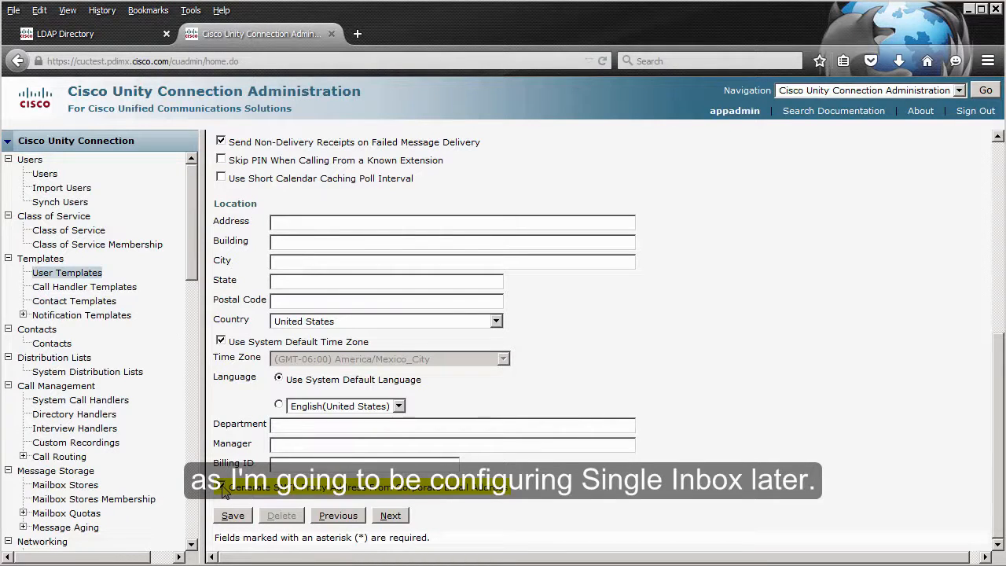
click(229, 517)
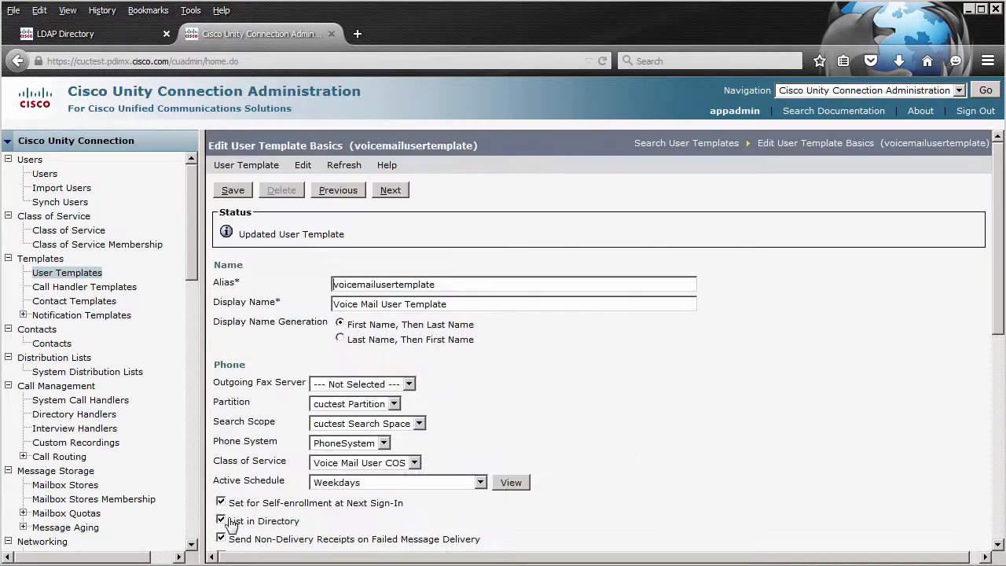
In the Voice Mail User COS, allow IMAP/Single Inbox access, Web Inbox and RSS feeds, and advanced features with Exchange email TTS and voice recognition
click(75, 232)
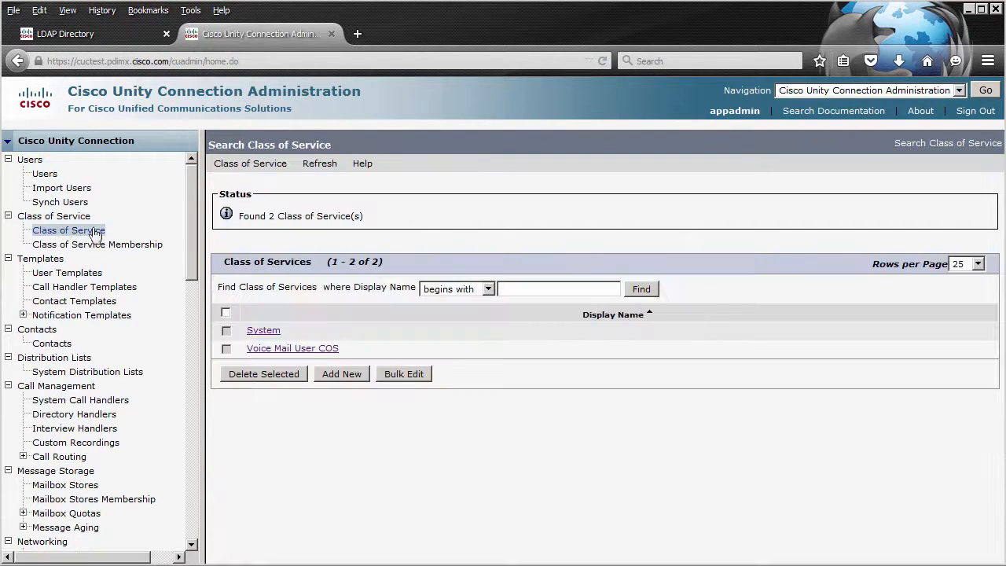
click(322, 355)
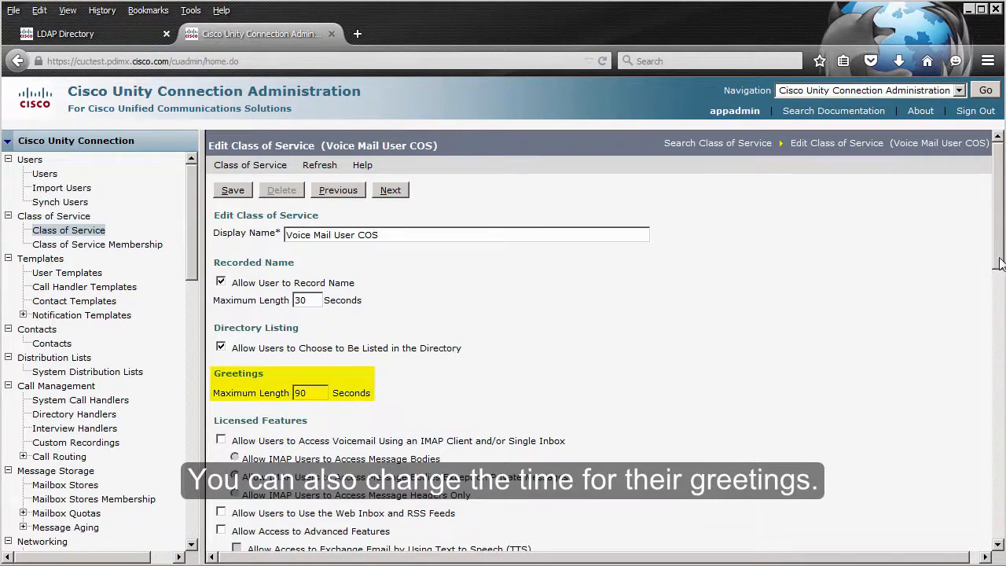
scroll(1000, 247, down, 5)
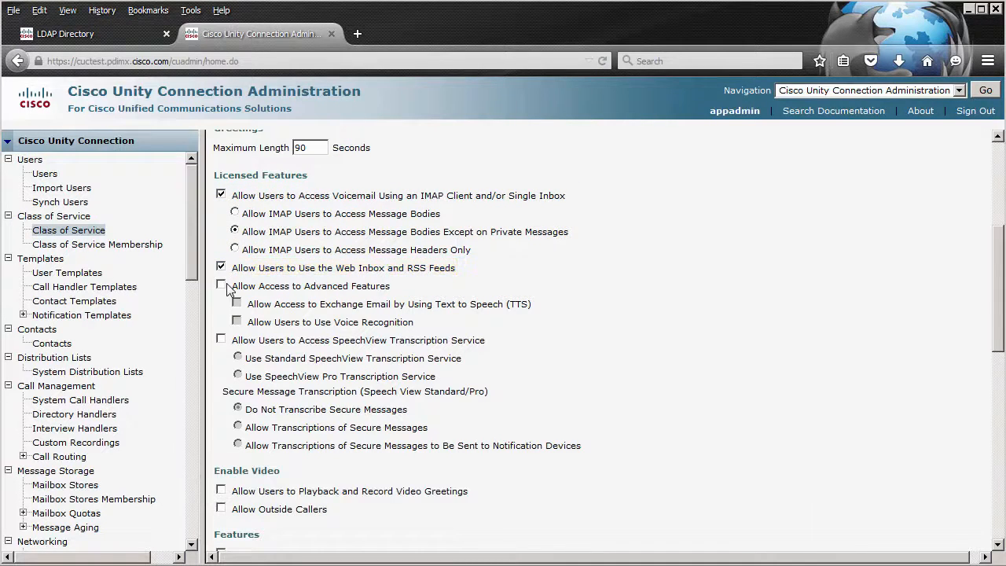
click(220, 285)
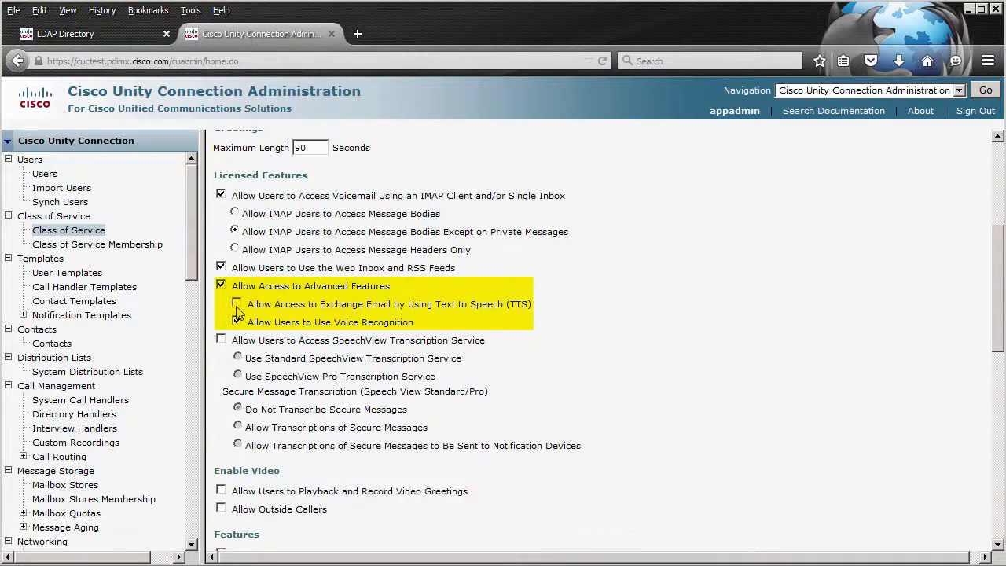
click(237, 304)
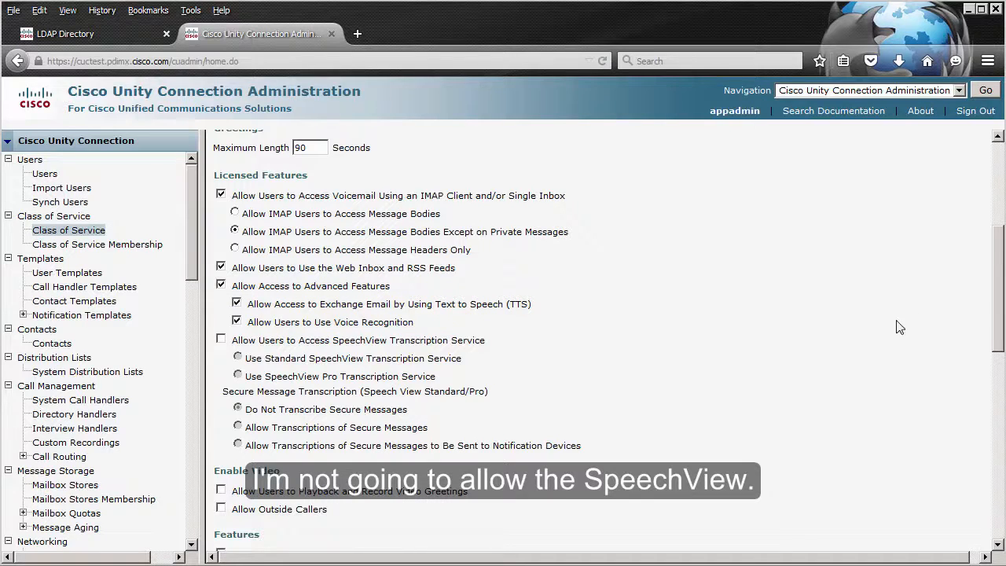
Enable video greetings, outside callers, personal call transfer rules, Unified Client voicemail access, and viewing and managing alternate extensions for the class of service
drag(1000, 259, 994, 350)
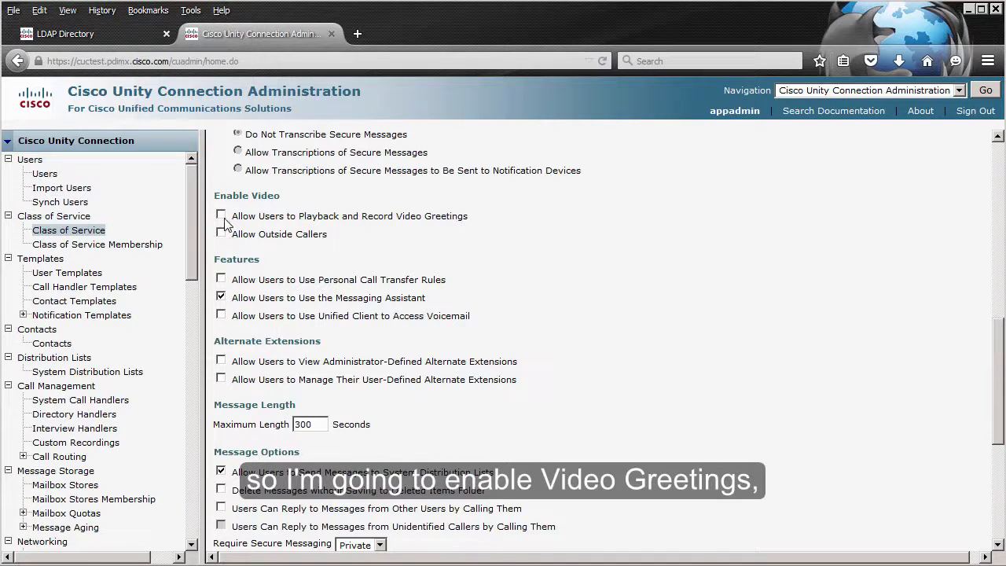
click(221, 215)
click(221, 234)
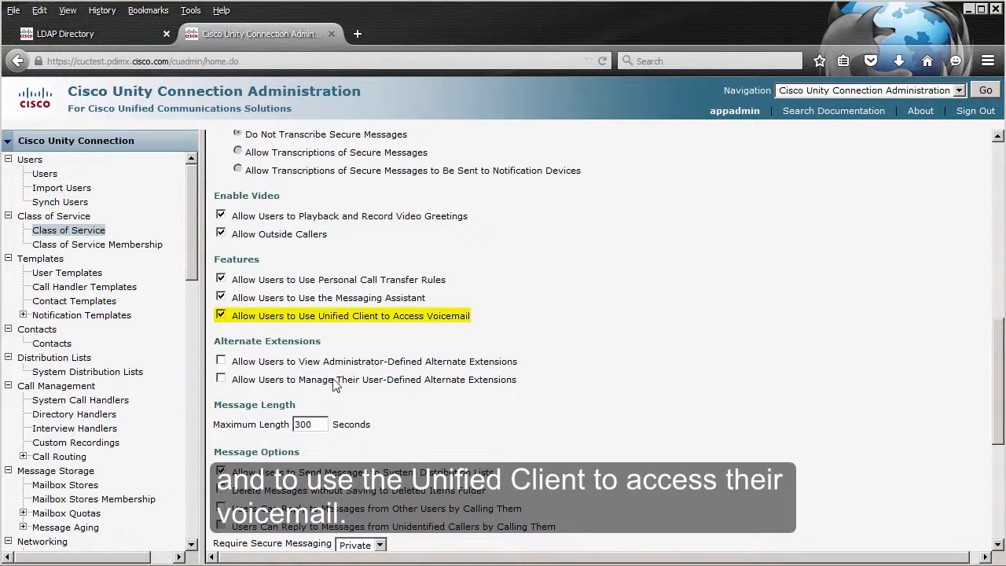
click(221, 379)
click(221, 361)
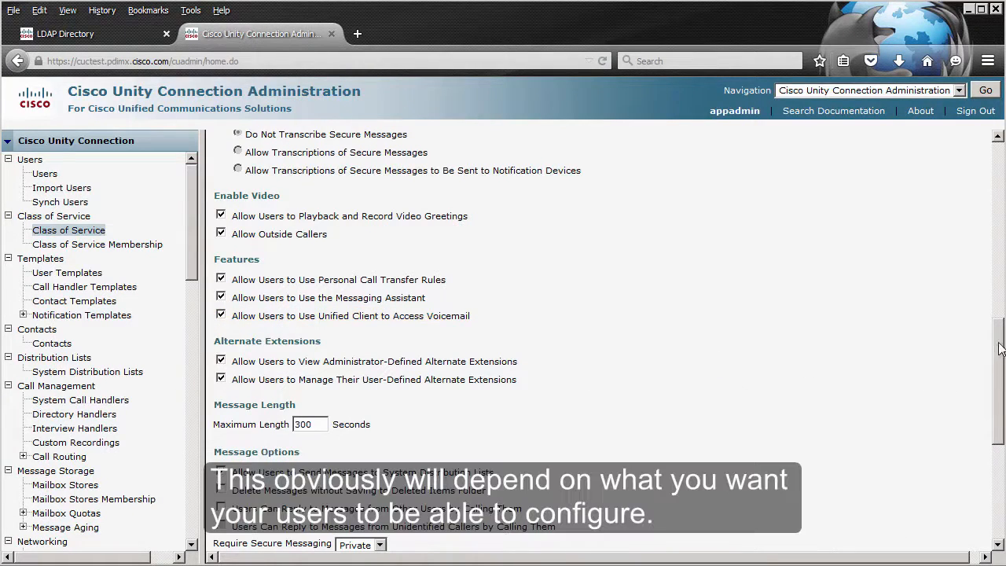
Allow users to change call screening and call holding options, and save the class of service
drag(1001, 348, 1000, 411)
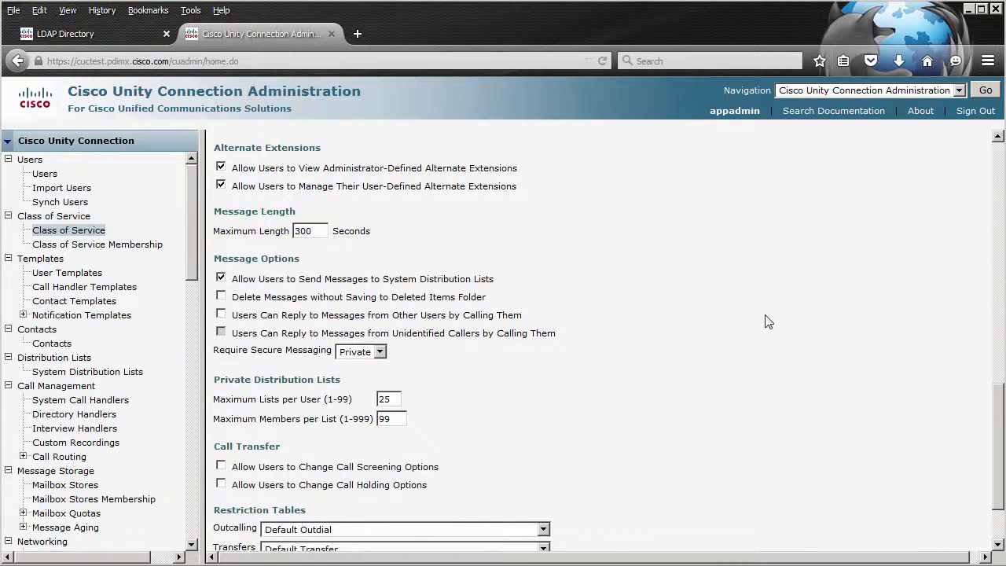
scroll(769, 322, down, 2)
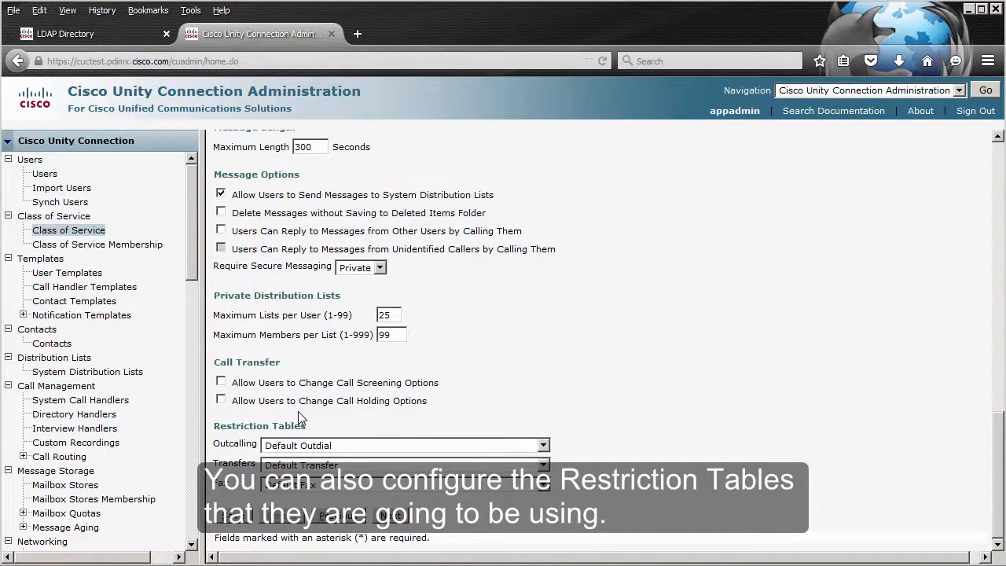
click(221, 382)
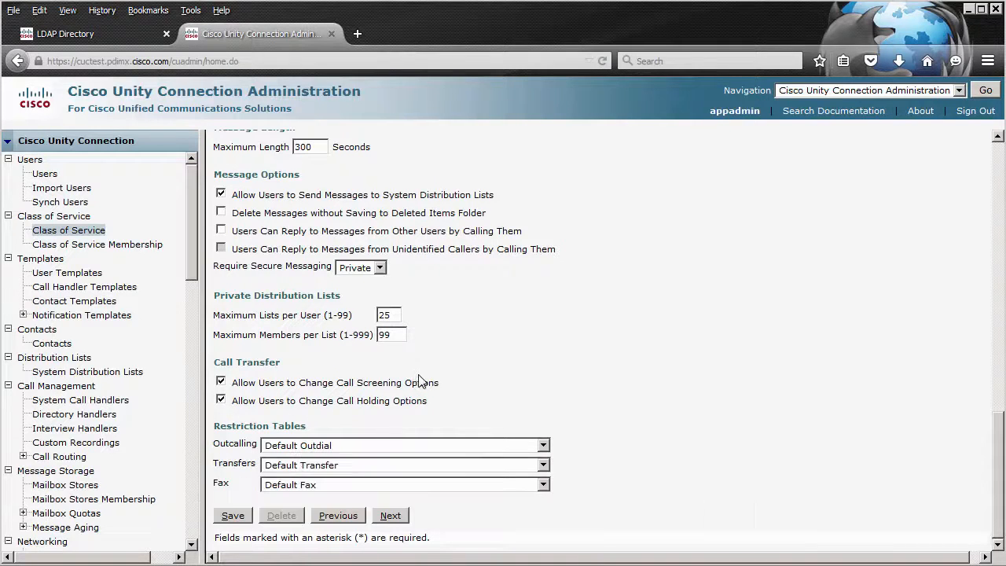
click(235, 519)
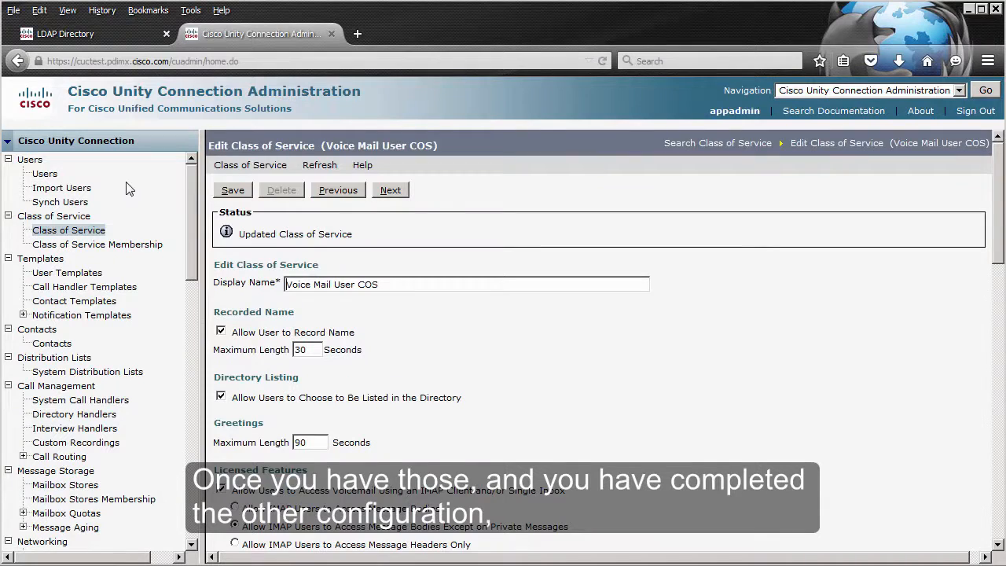
Search the LDAP Directory for end users to import, without an alias filter
click(83, 191)
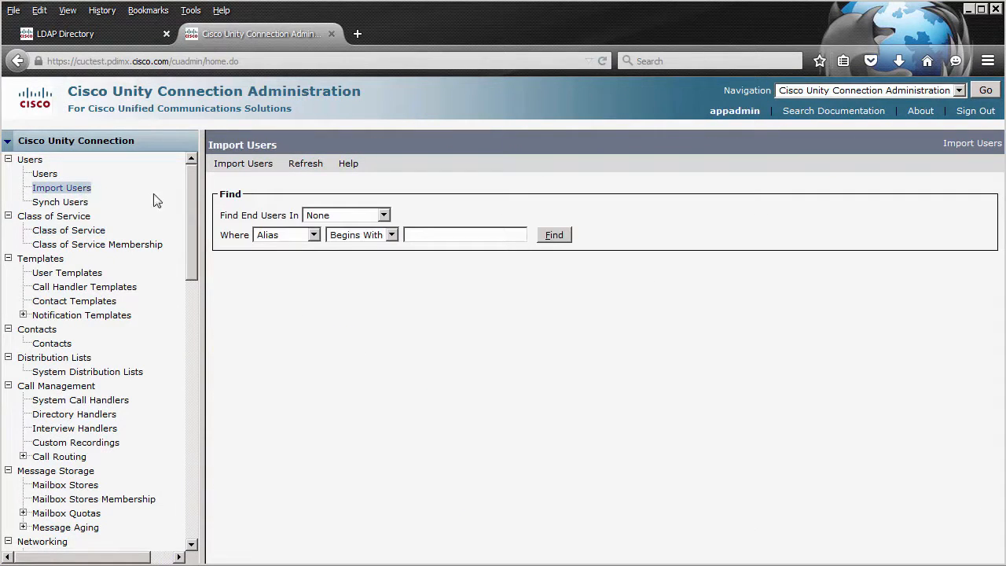
click(335, 216)
click(350, 244)
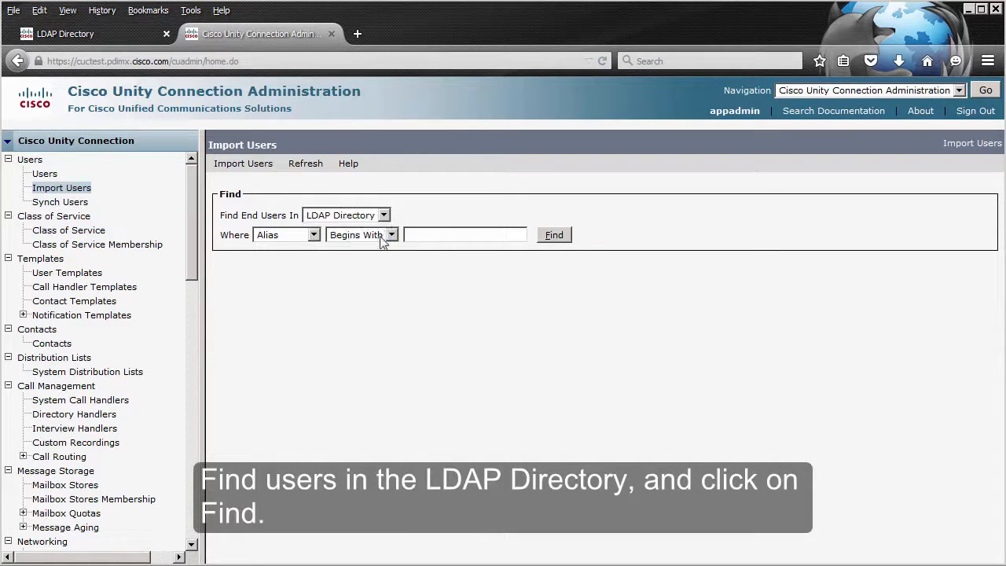
click(560, 239)
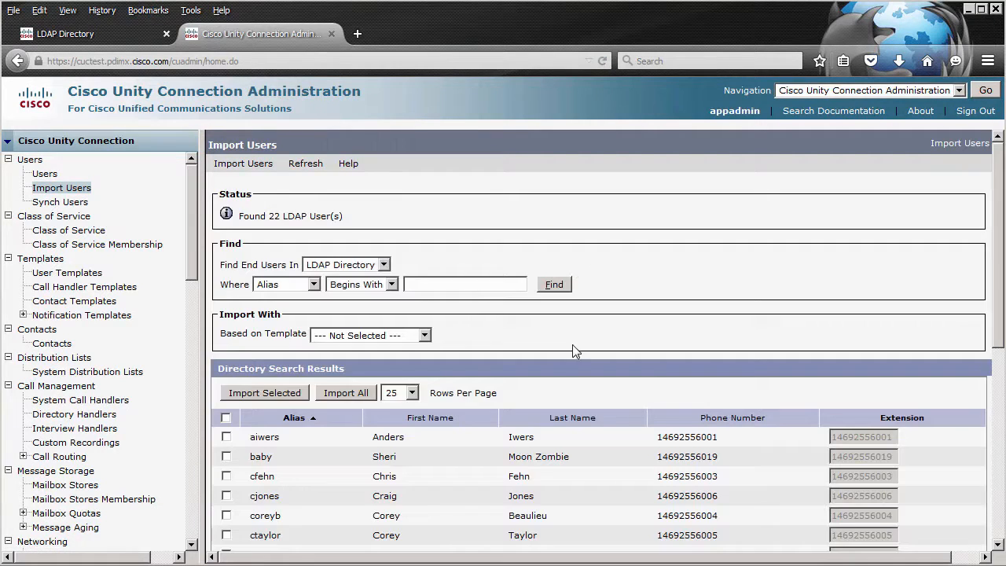
Select all users found in the LDAP Directory and import them based on the voicemailusertemplate template
scroll(574, 351, down, 6)
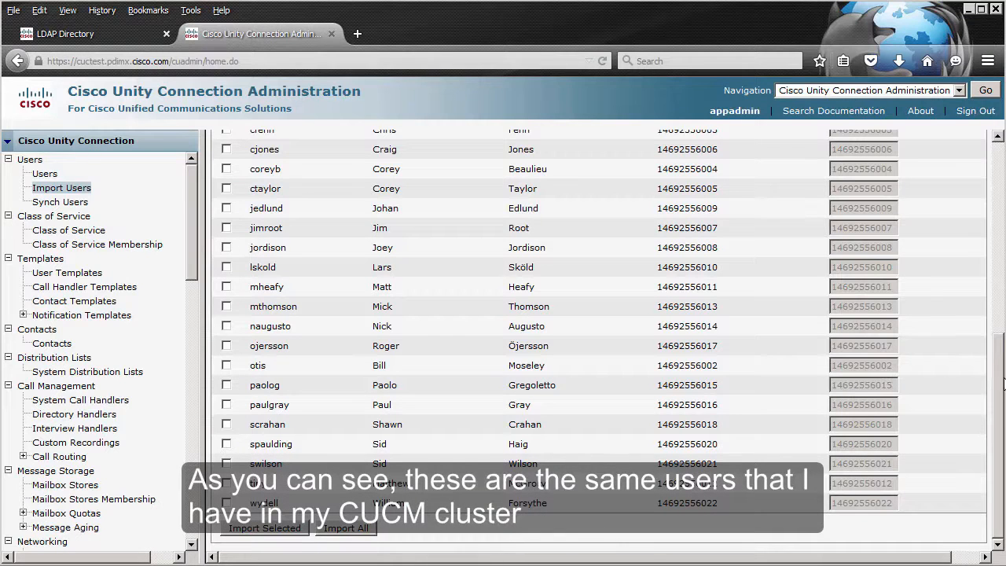
scroll(996, 381, up, 5)
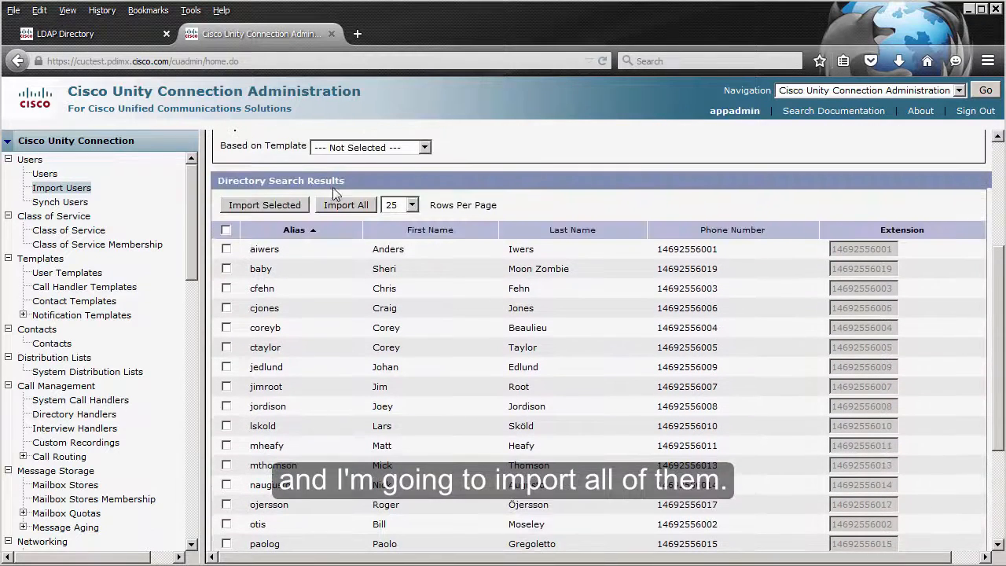
click(226, 229)
scroll(228, 236, up, 2)
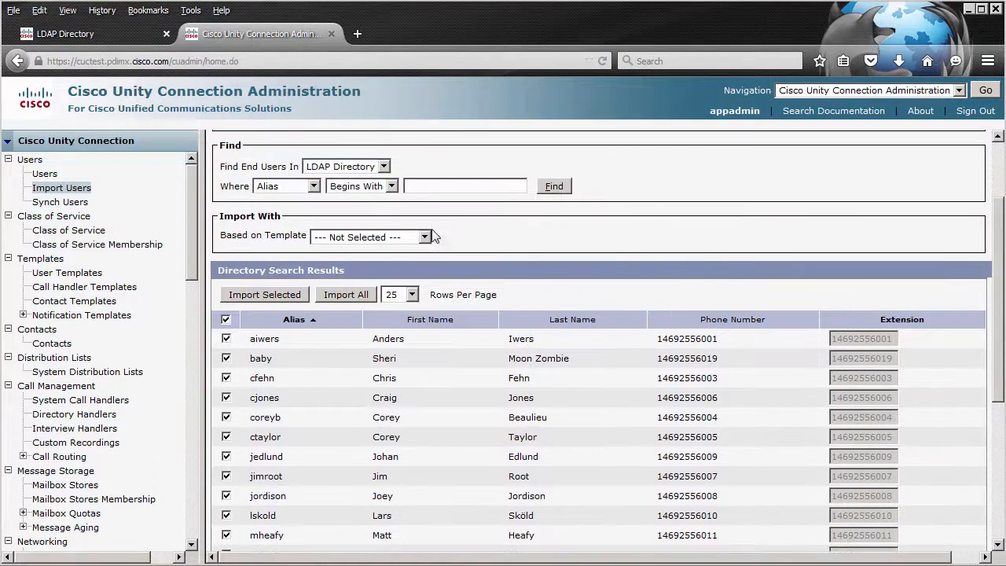
click(404, 237)
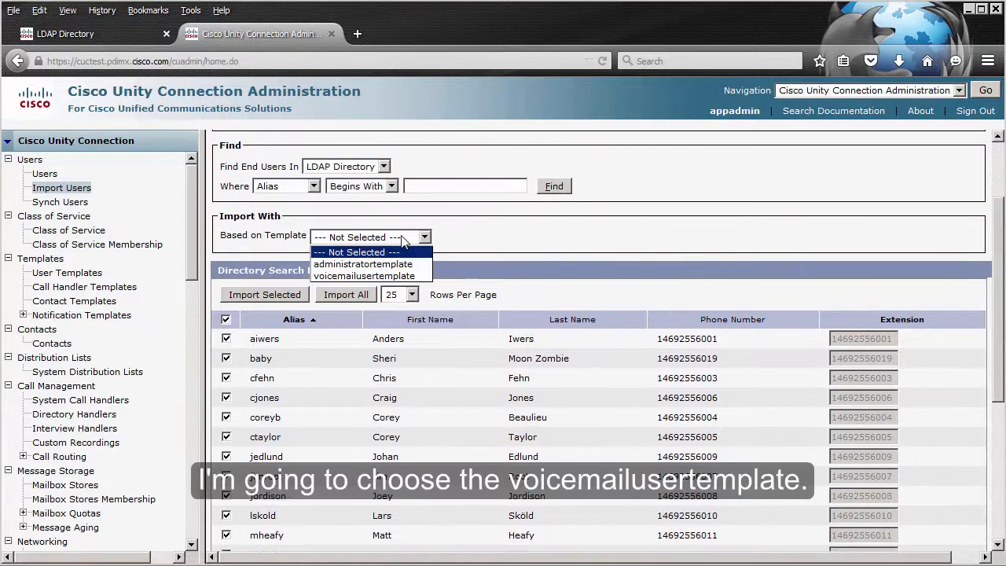
click(368, 275)
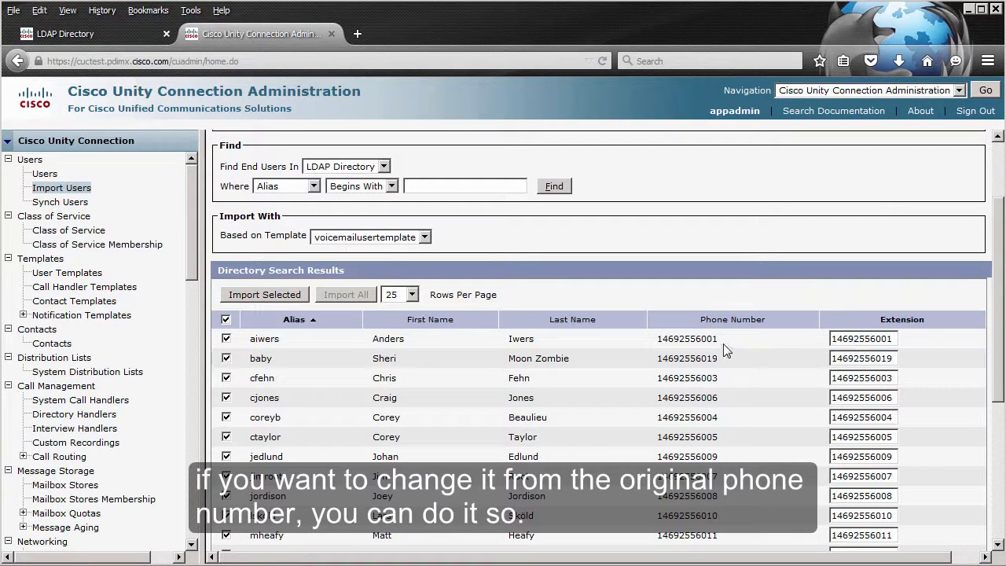
click(265, 295)
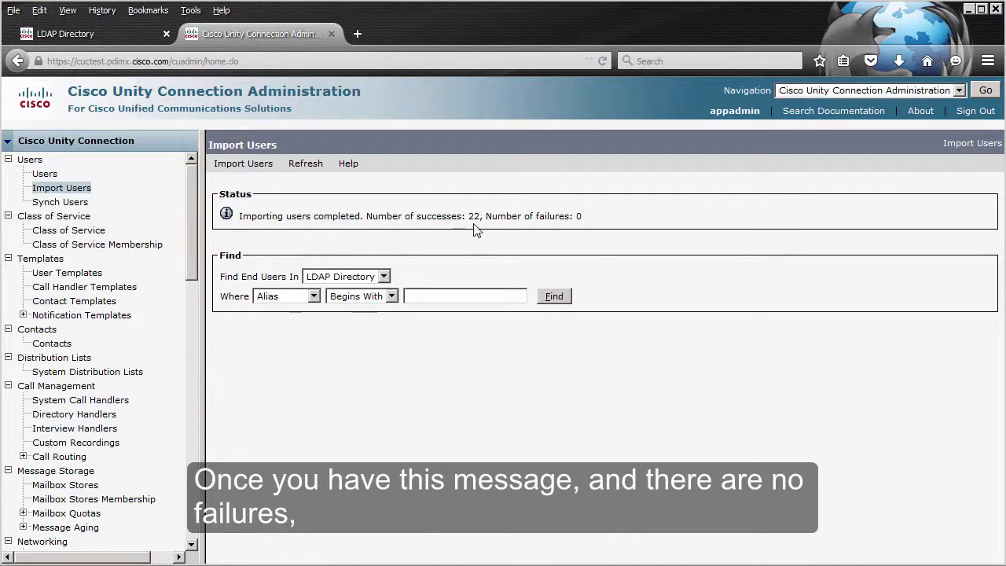
Open the Users list and look through it to check the imported LDAP users and their extensions
click(45, 175)
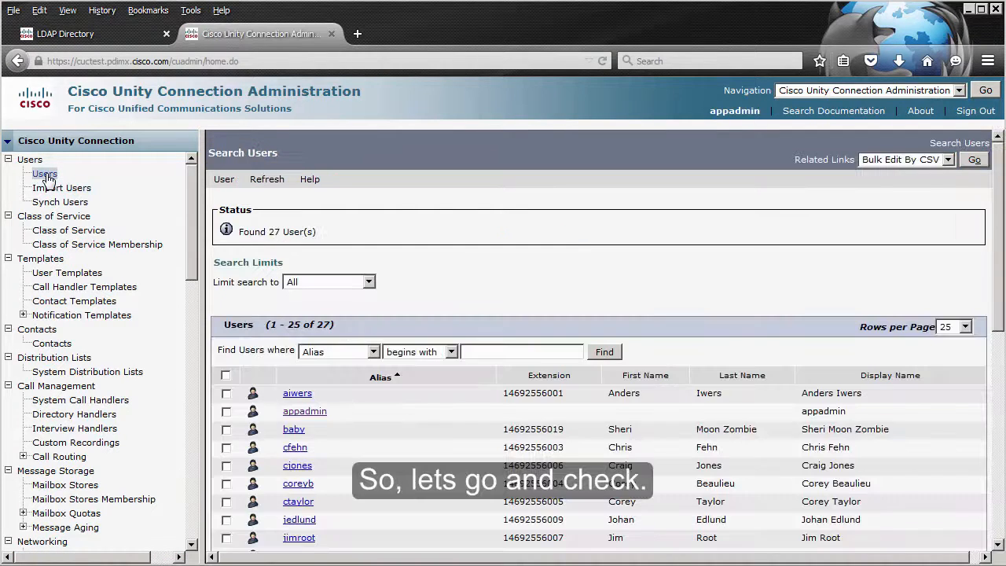
scroll(496, 300, down, 2)
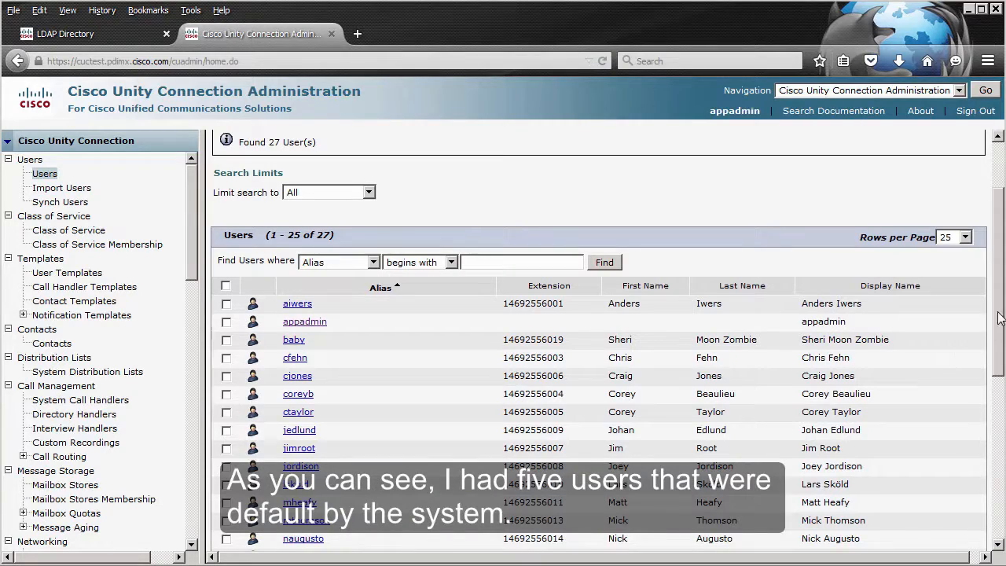
drag(998, 312, 960, 484)
scroll(961, 470, up, 4)
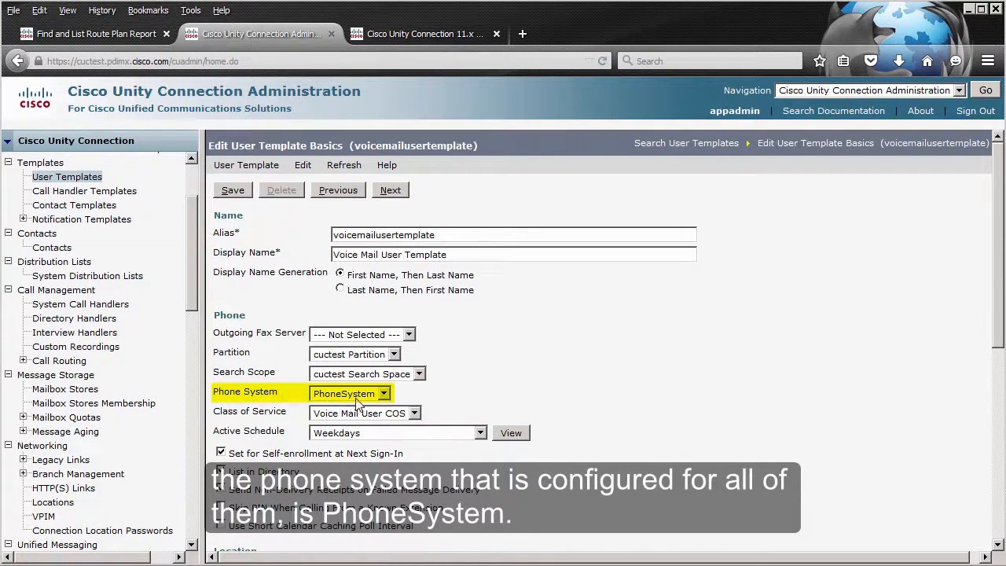
Open the default PhoneSystem under Telephony Integrations and rename it as CUCMTest
drag(194, 282, 196, 497)
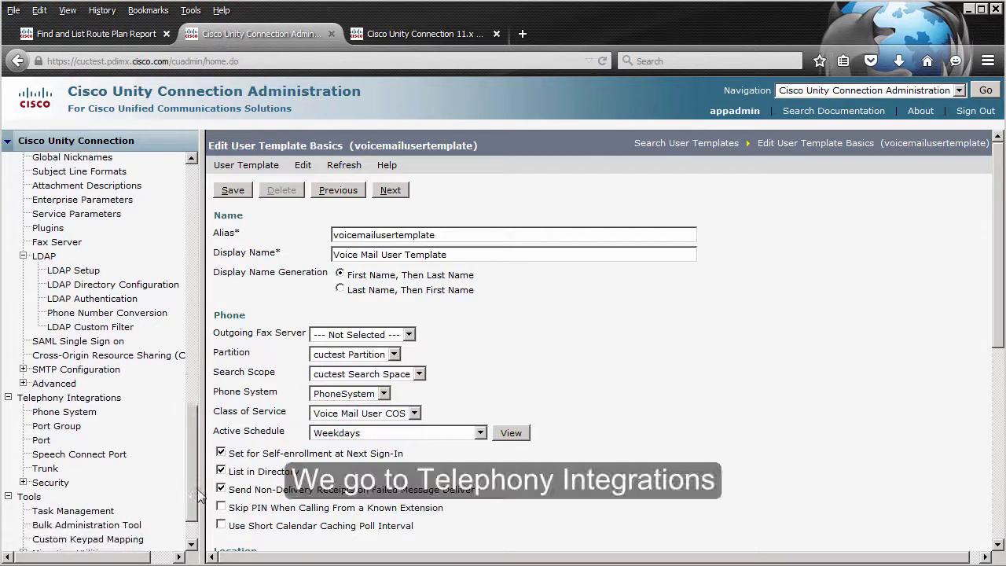
click(69, 416)
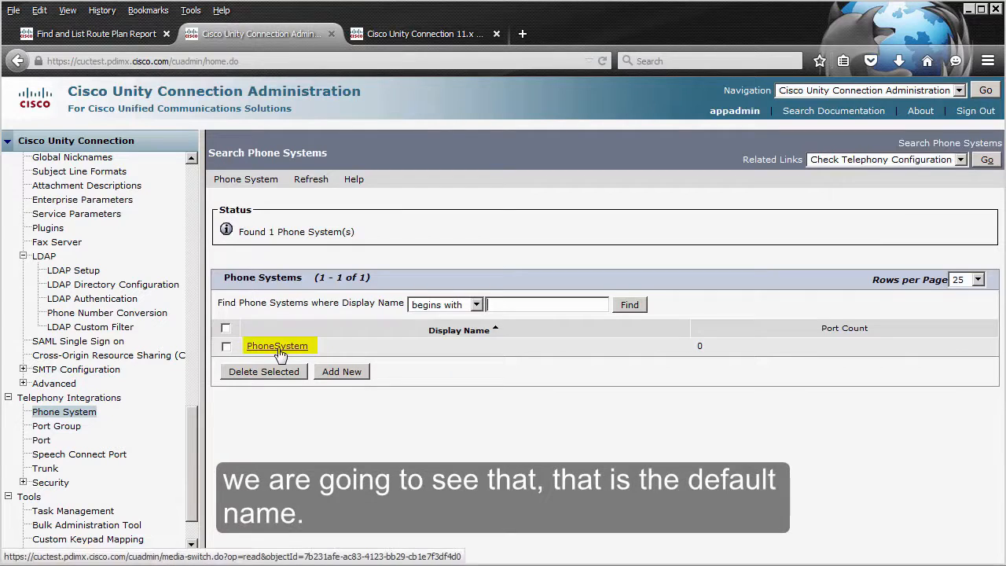
click(277, 347)
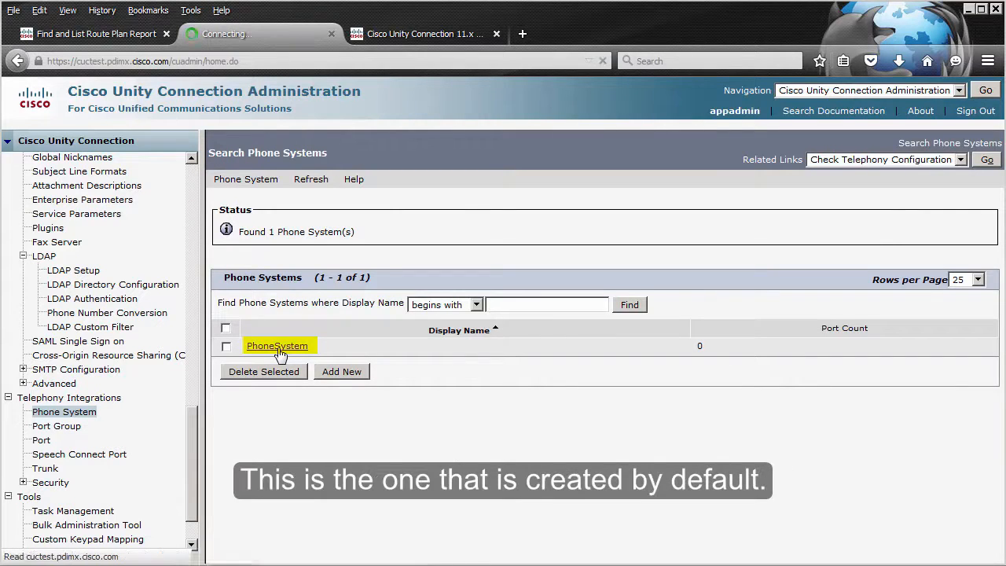
drag(397, 302, 306, 293)
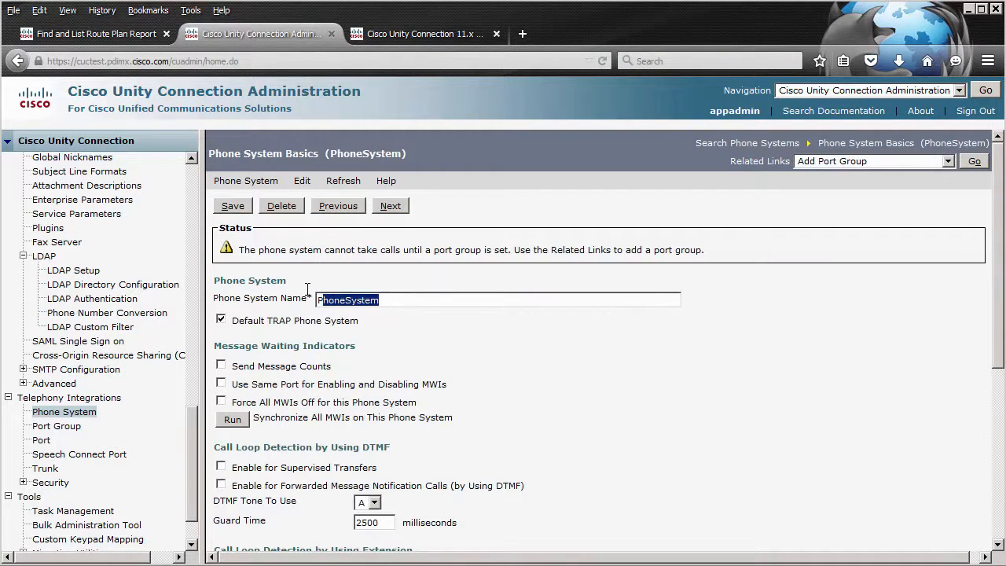
text(C)
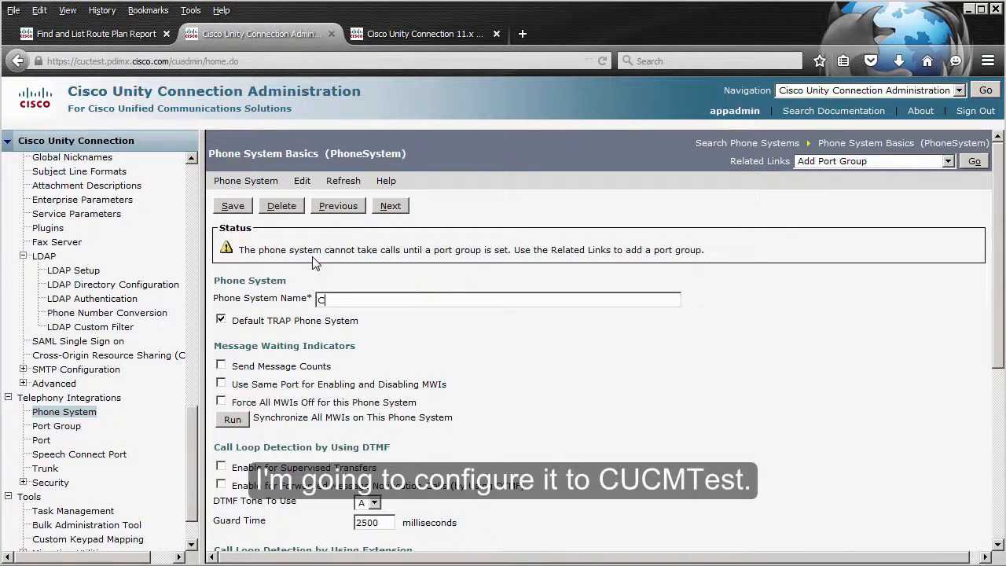
text(UCMTest)
Turn on Send Message Counts and DTMF call loop detection for supervised transfers, and save the phone system
scroll(238, 256, down, 2)
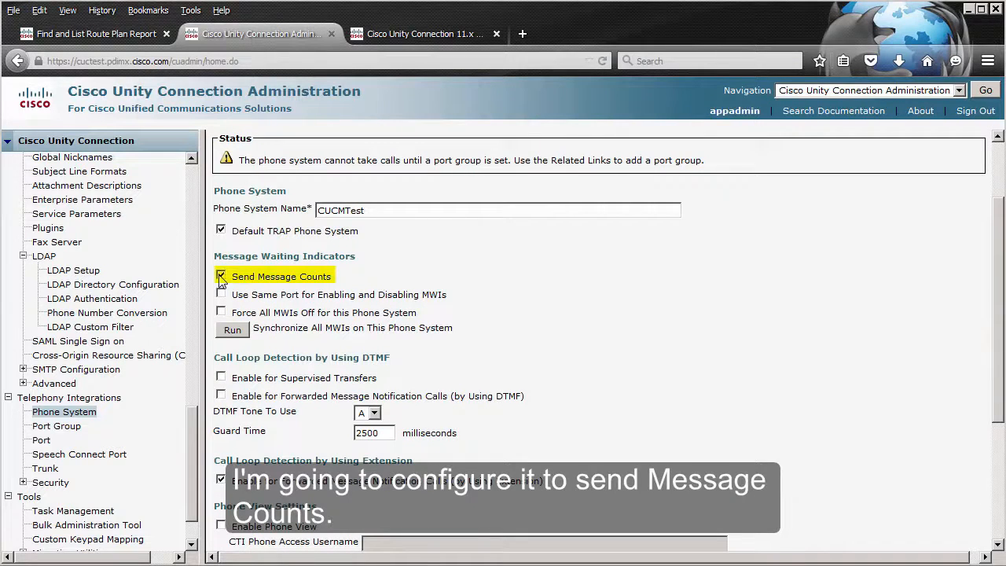
click(221, 378)
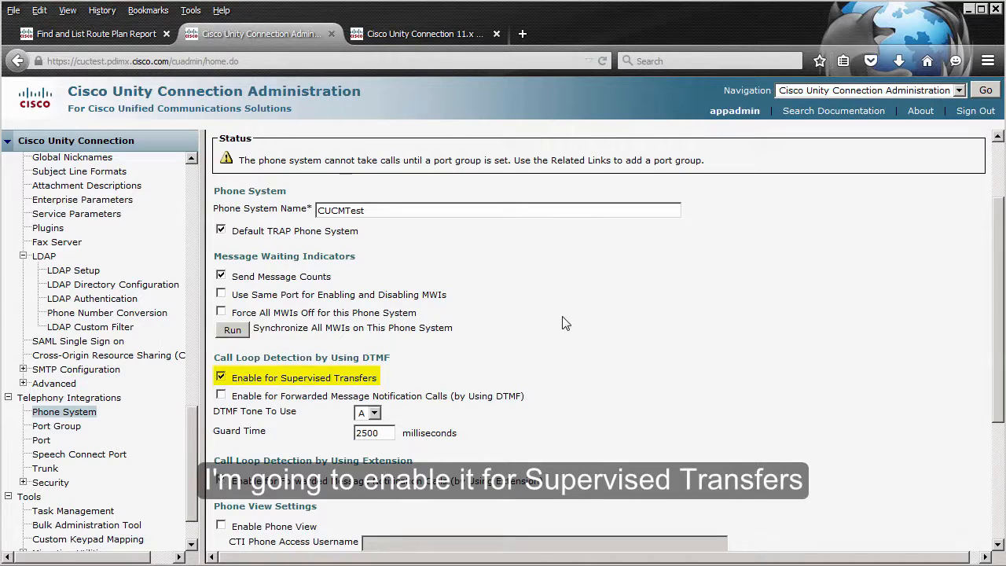
scroll(236, 370, down, 4)
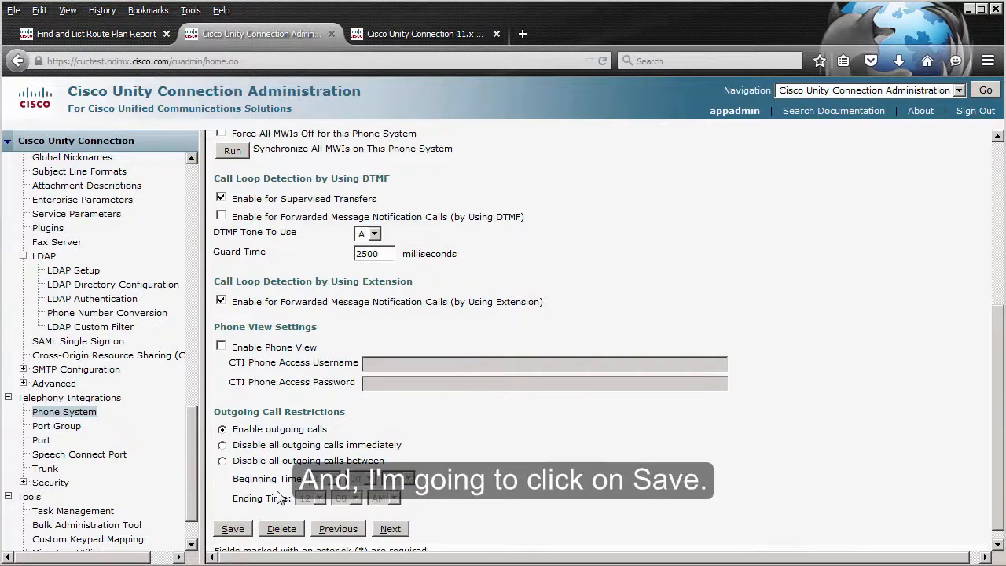
click(233, 530)
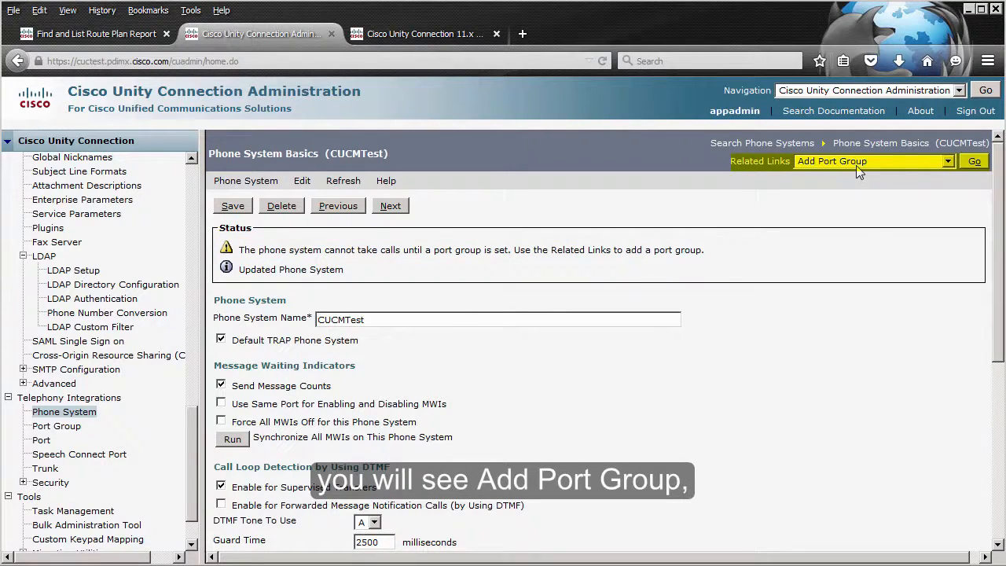
Start a new port group for the CUCMTest phone system, keeping the SCCP type, and set the device name prefix to CiscoUM1-VI
click(974, 162)
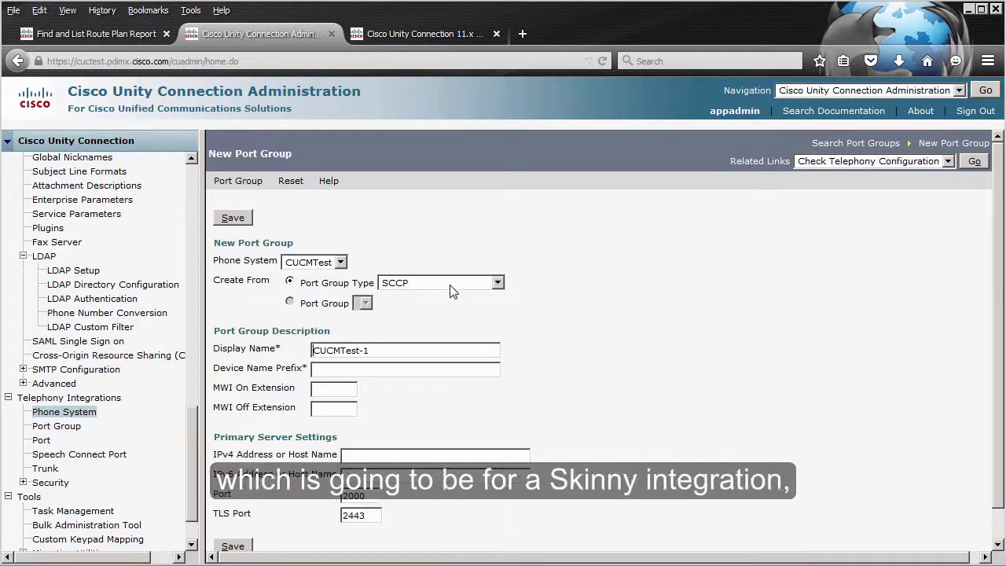
click(453, 285)
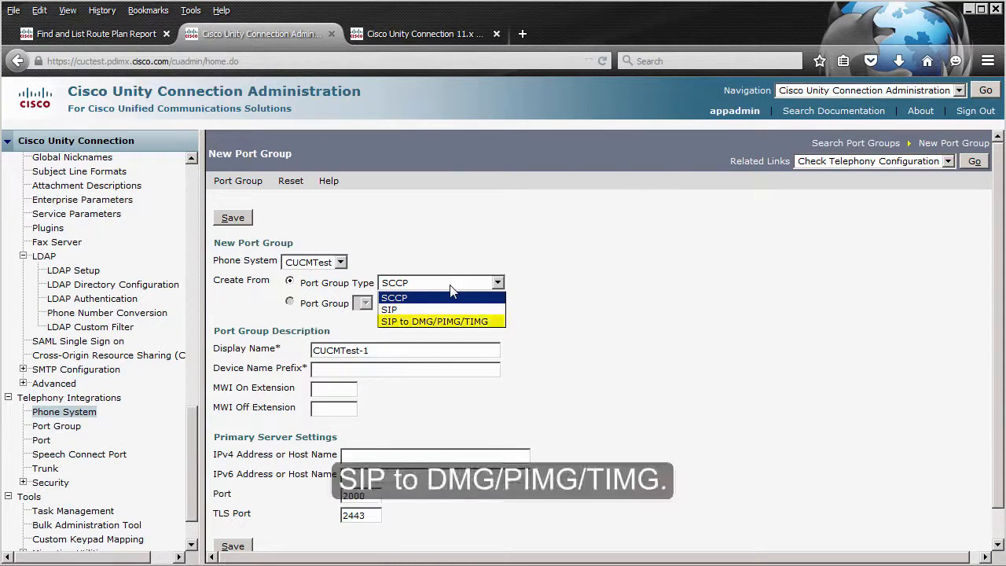
click(451, 252)
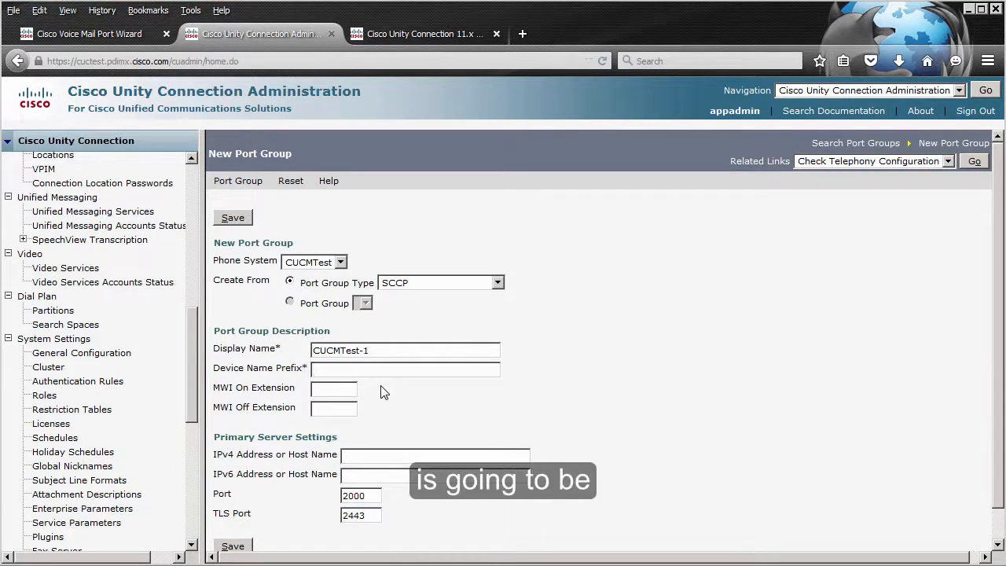
text(Cisco)
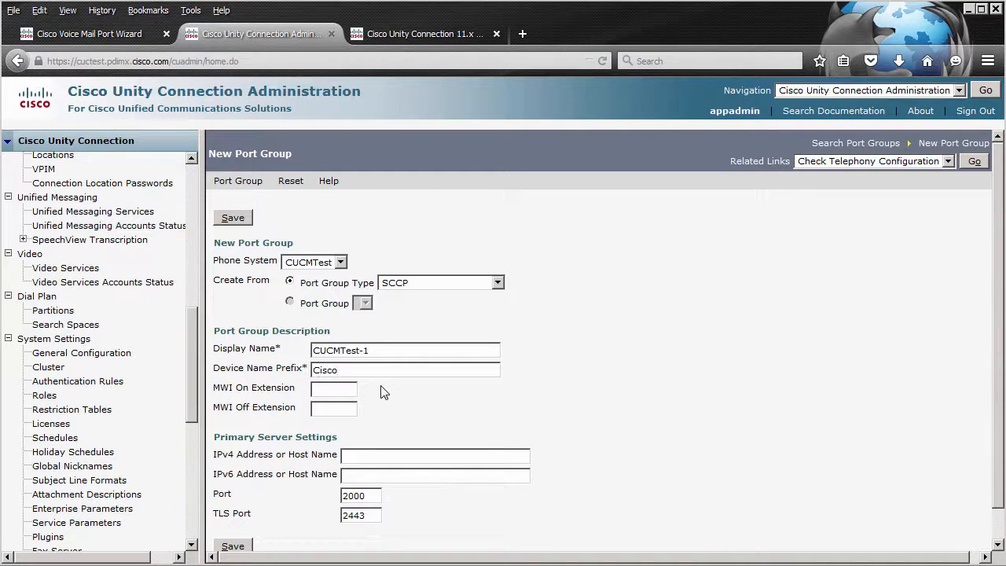
text(UM)
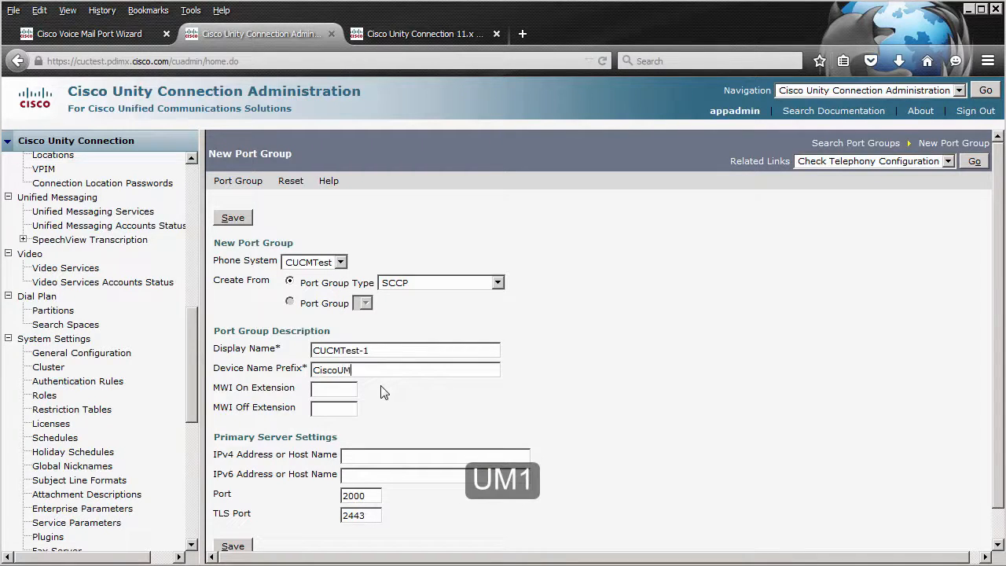
text(1-VI)
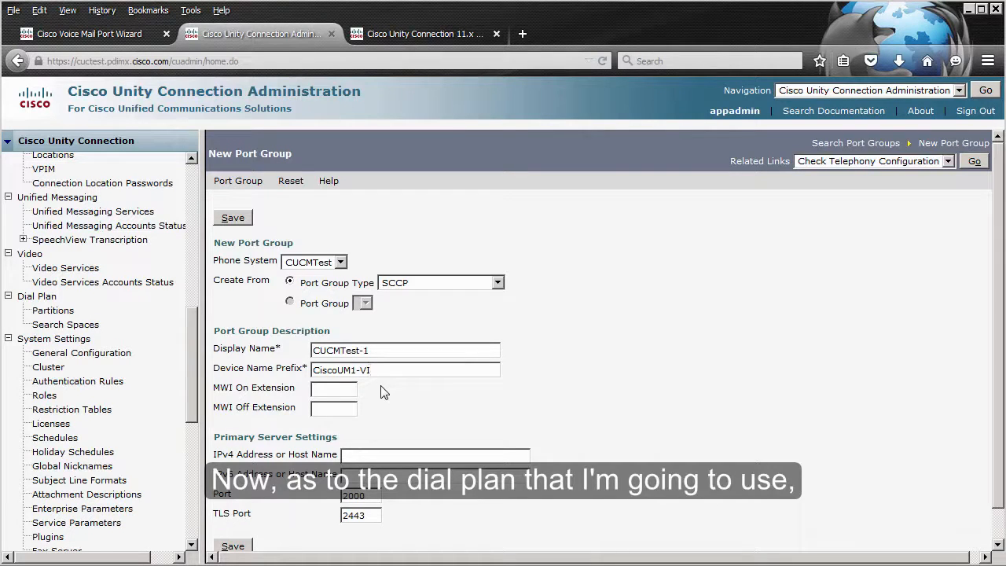
Check the dial plan notes and set the MWI On extension to 4025 and the MWI Off extension to 4026
key(alt+Tab)
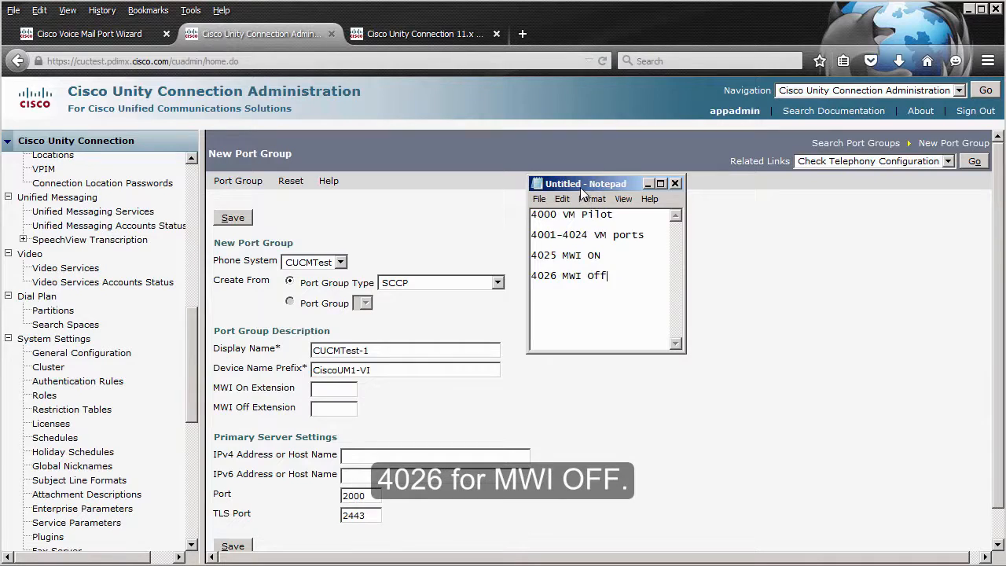
click(503, 206)
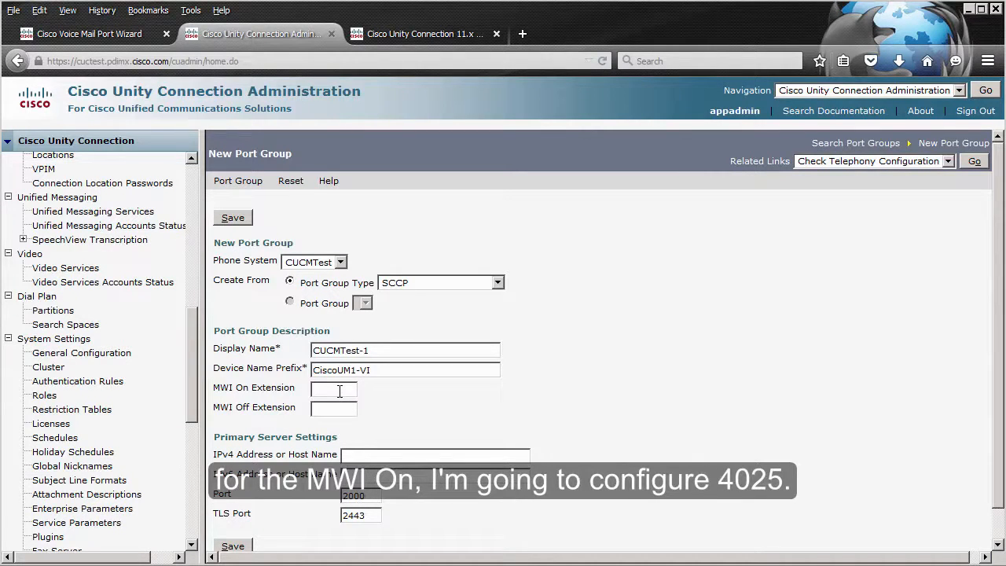
click(339, 390)
text(4025)
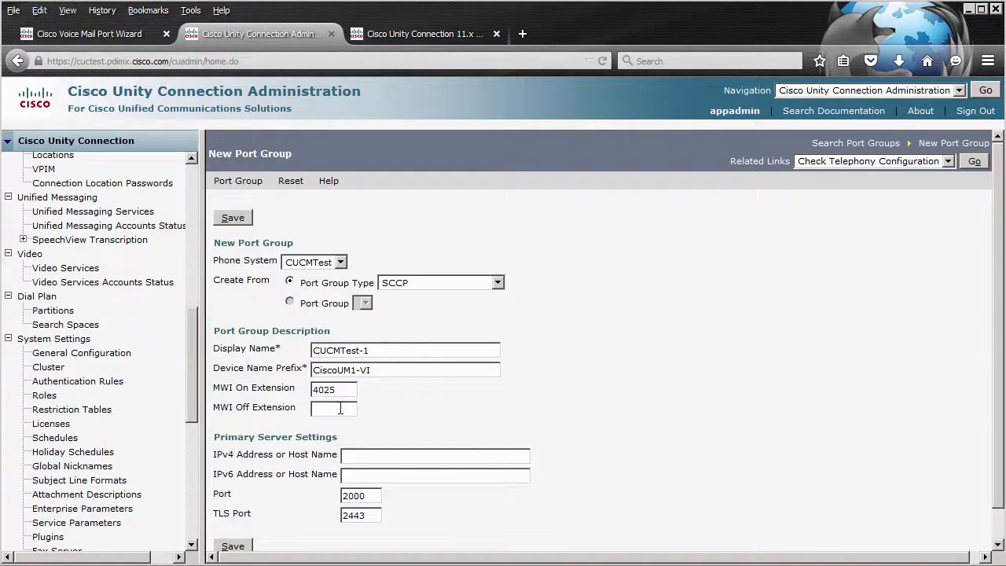
click(340, 408)
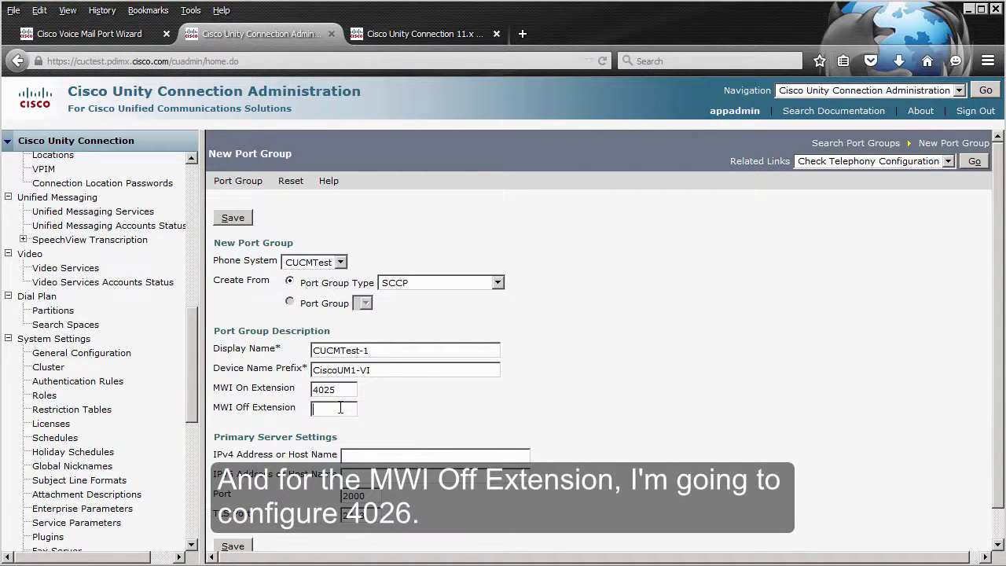
text(4026)
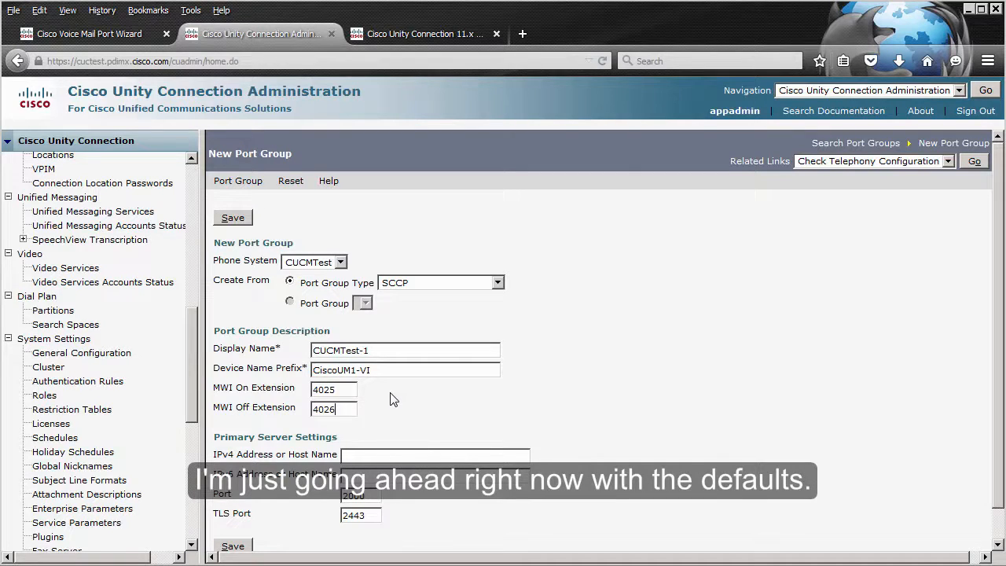
Set the primary server's IPv4 address or host name to cucmtest and save the port group
click(373, 457)
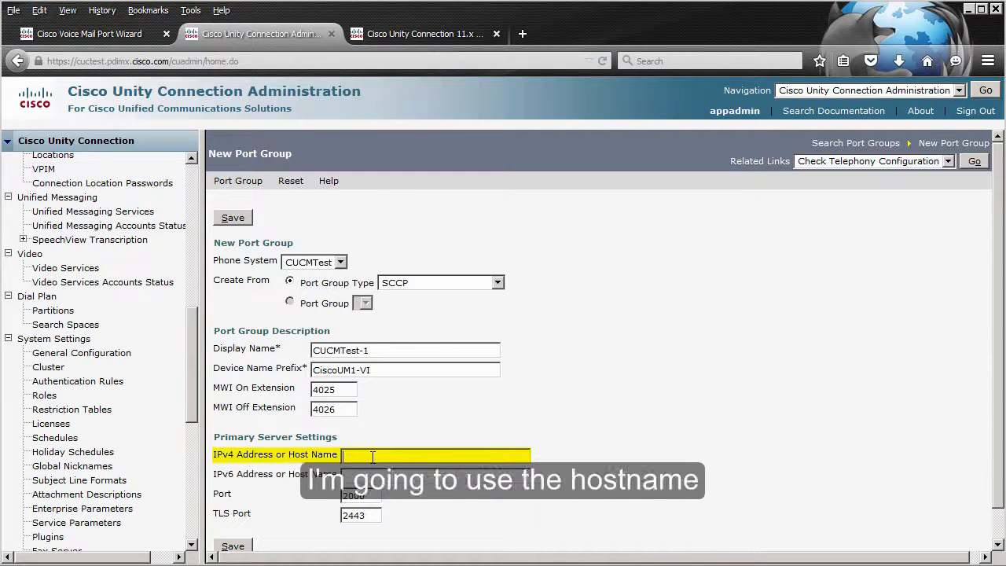
text(cu)
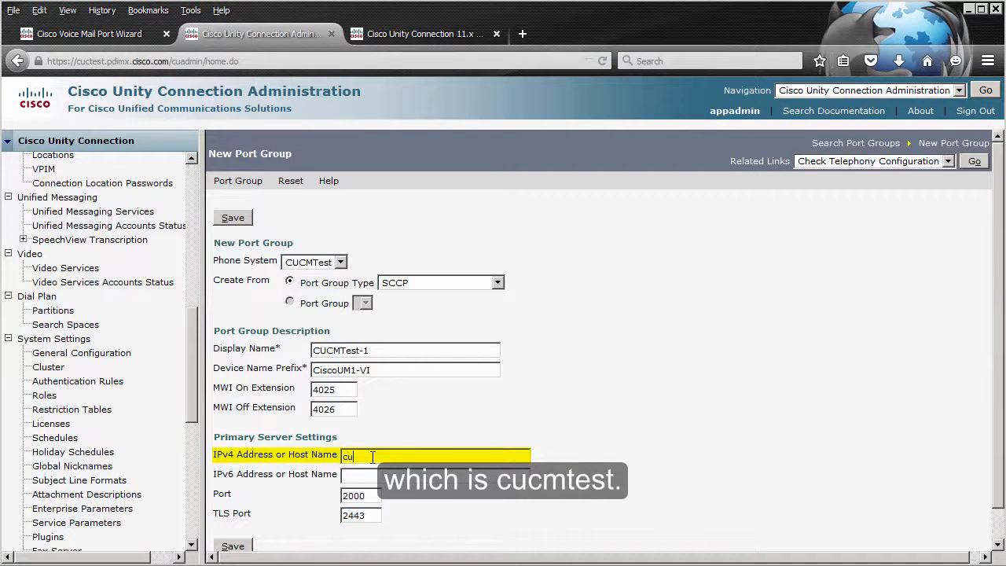
text(cmtest)
scroll(373, 456, down, 1)
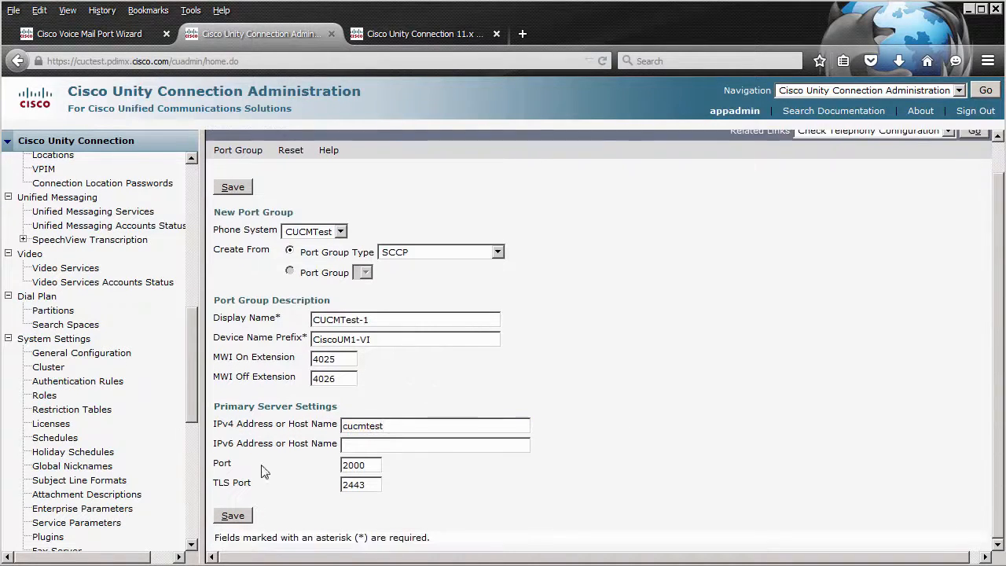
click(231, 521)
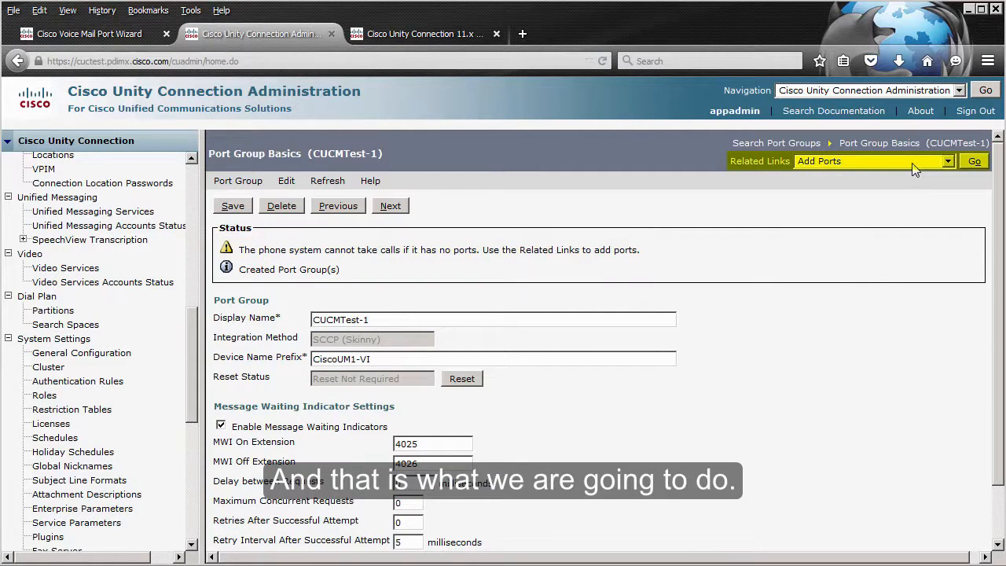
Start adding ports to the CUCMTest-1 port group and look up the available ports per virtual machine for the 1,000-user overlay
click(974, 161)
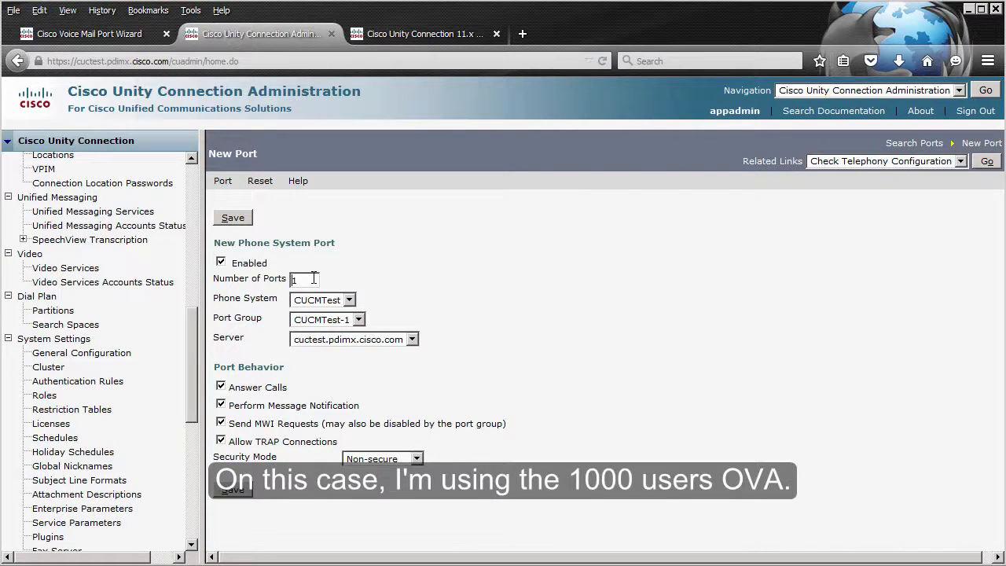
click(414, 34)
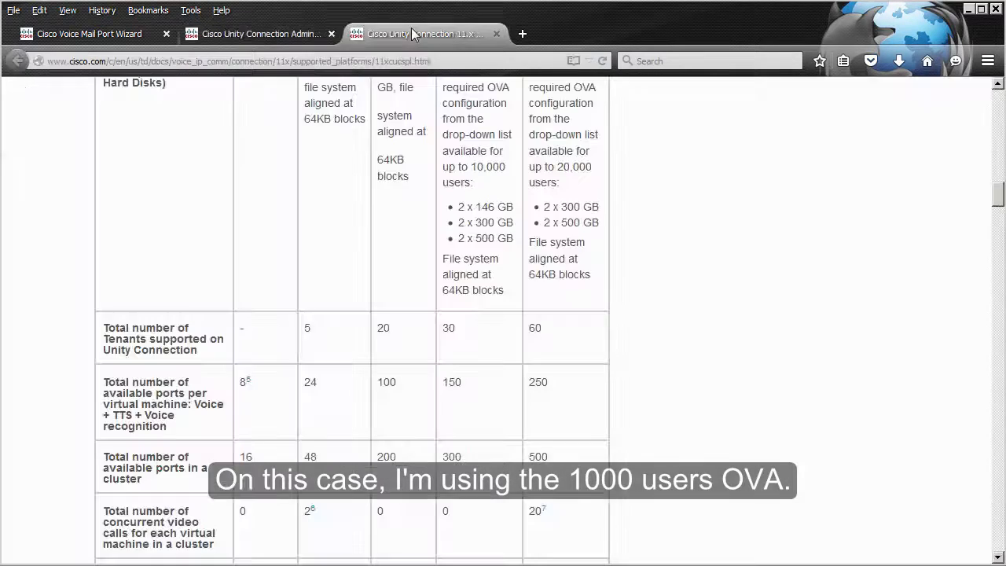
scroll(377, 266, up, 2)
scroll(377, 266, up, 8)
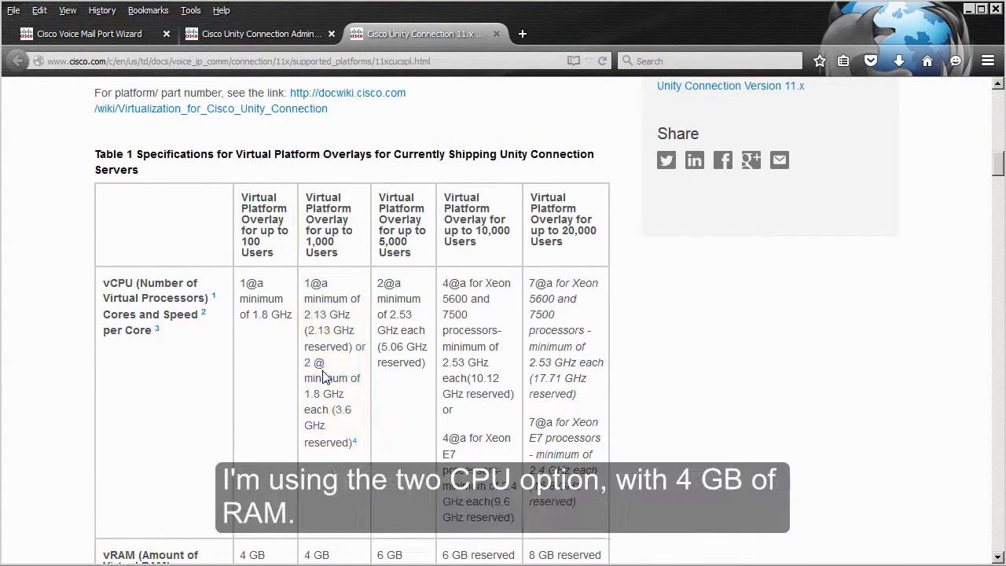
scroll(351, 380, down, 2)
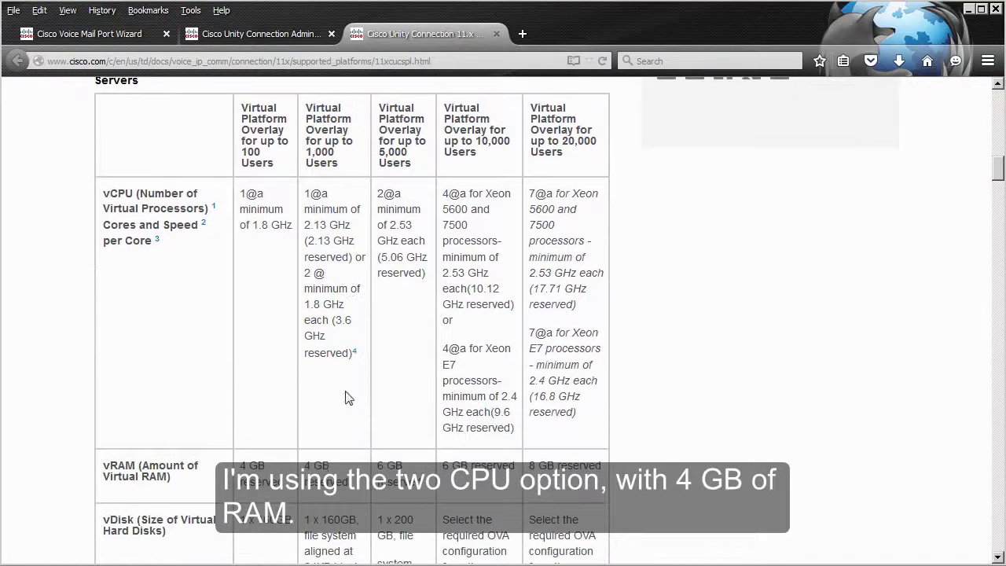
scroll(337, 468, down, 10)
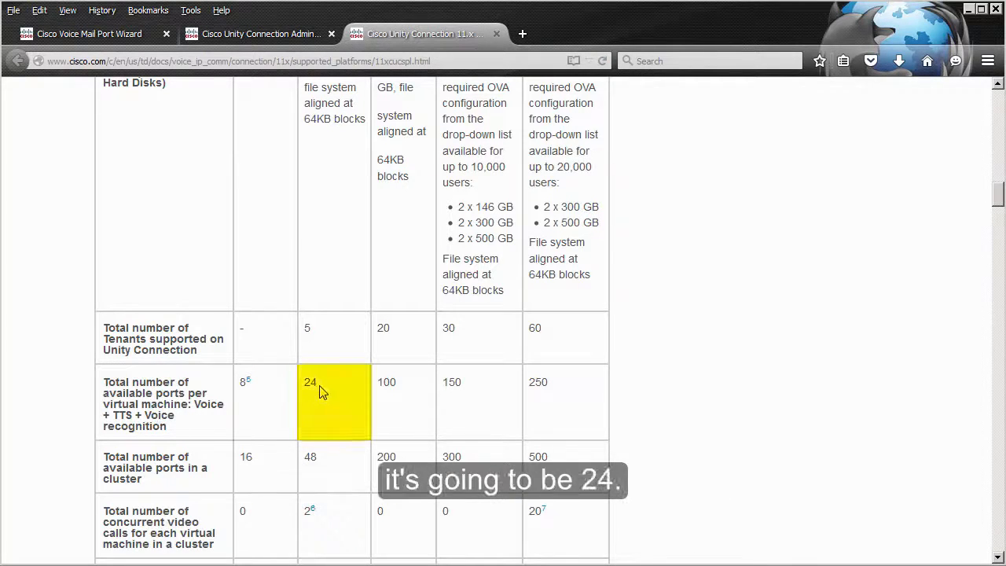
drag(319, 383, 305, 382)
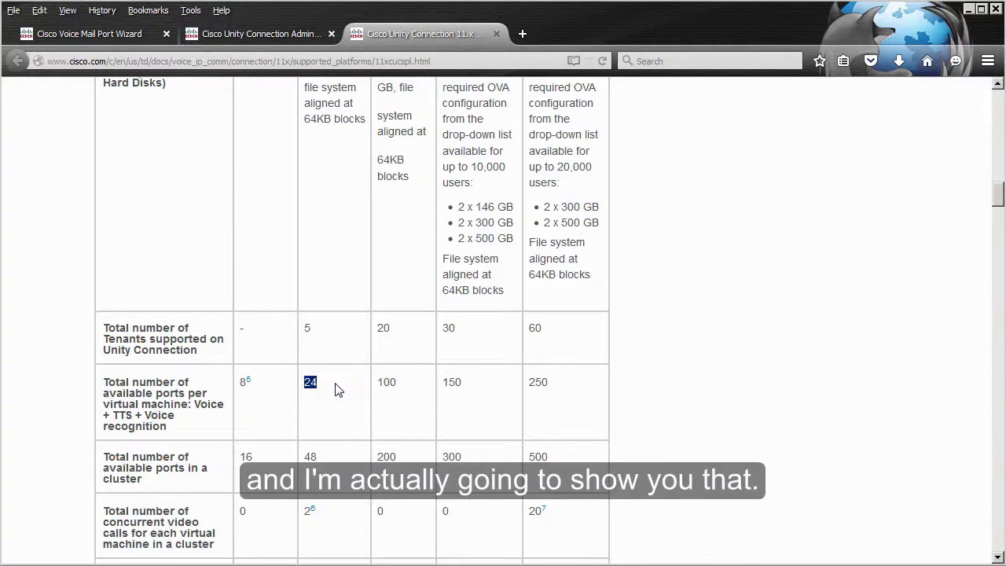
click(336, 390)
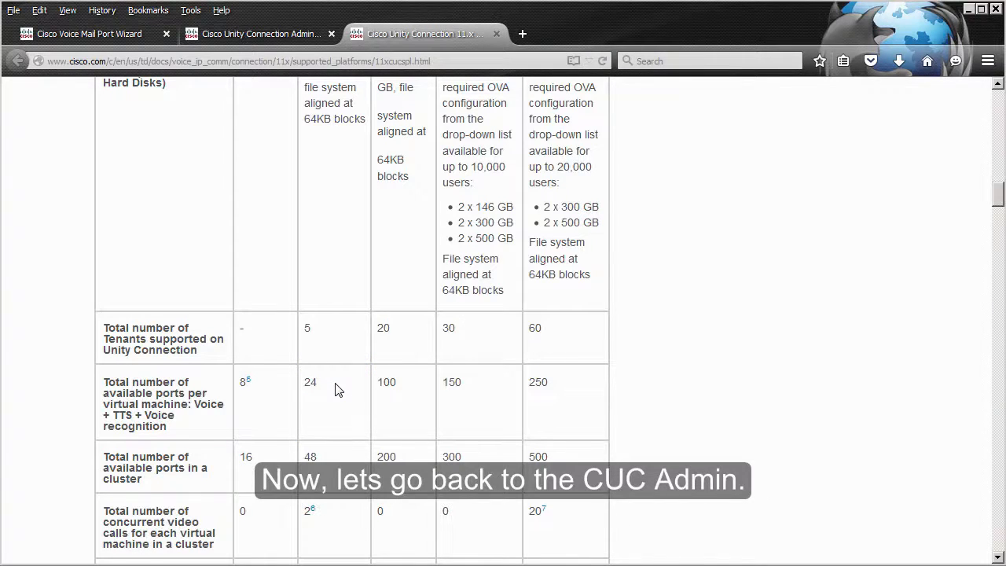
Request 30 ports for the CUCMTest-1 port group on the cuctest server, save, and review the resulting port list
click(253, 33)
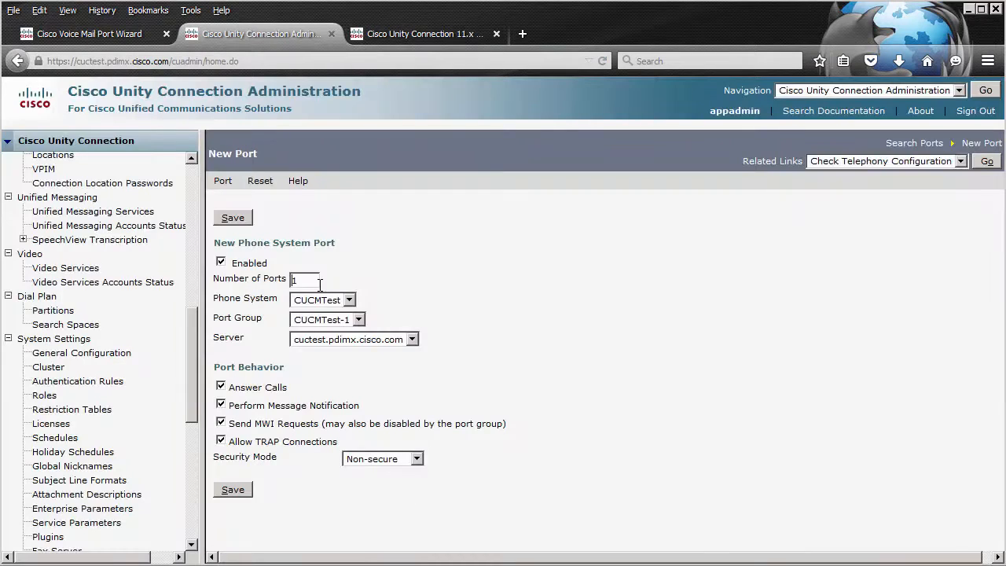
drag(300, 277, 291, 266)
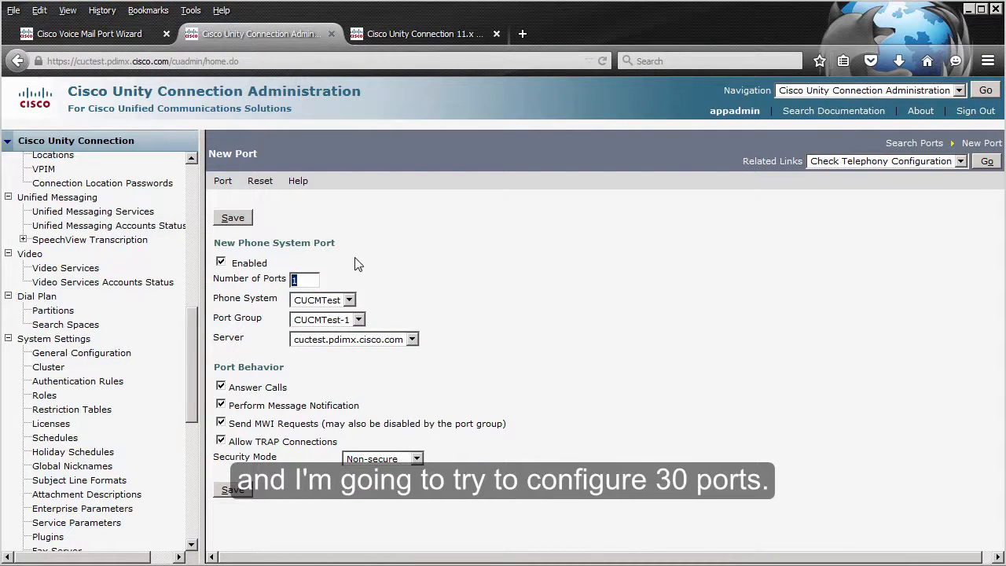
text(30)
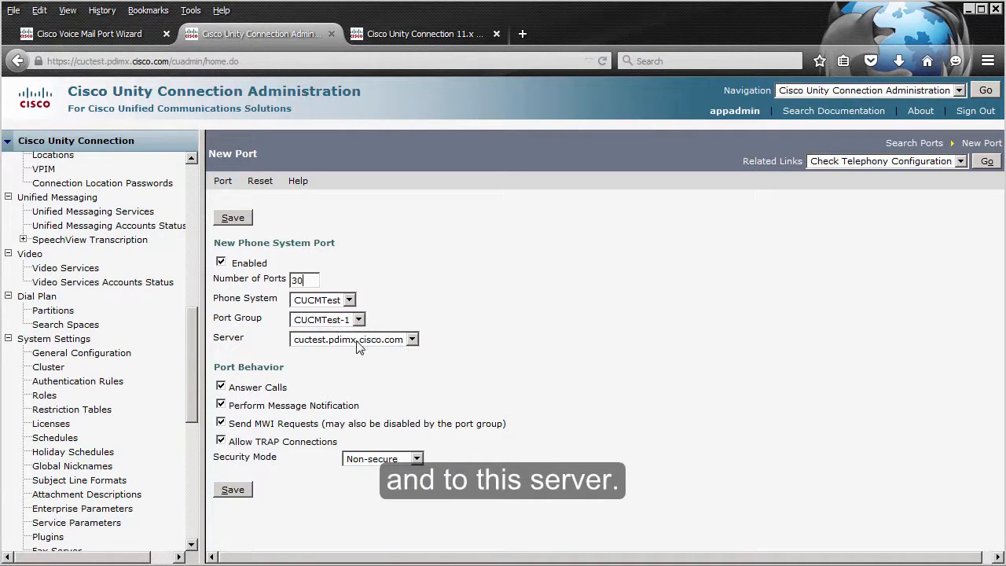
click(232, 490)
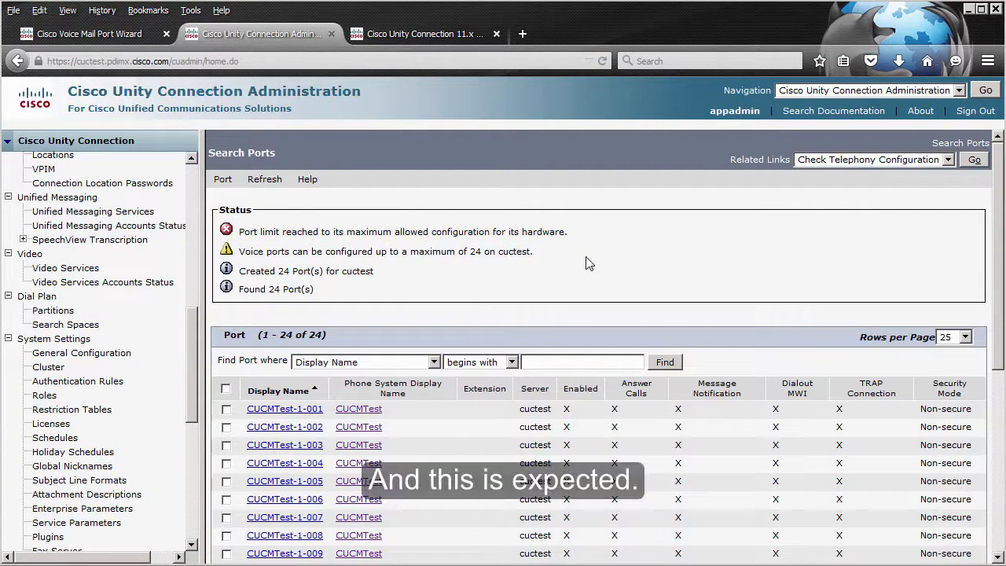
scroll(550, 236, down, 4)
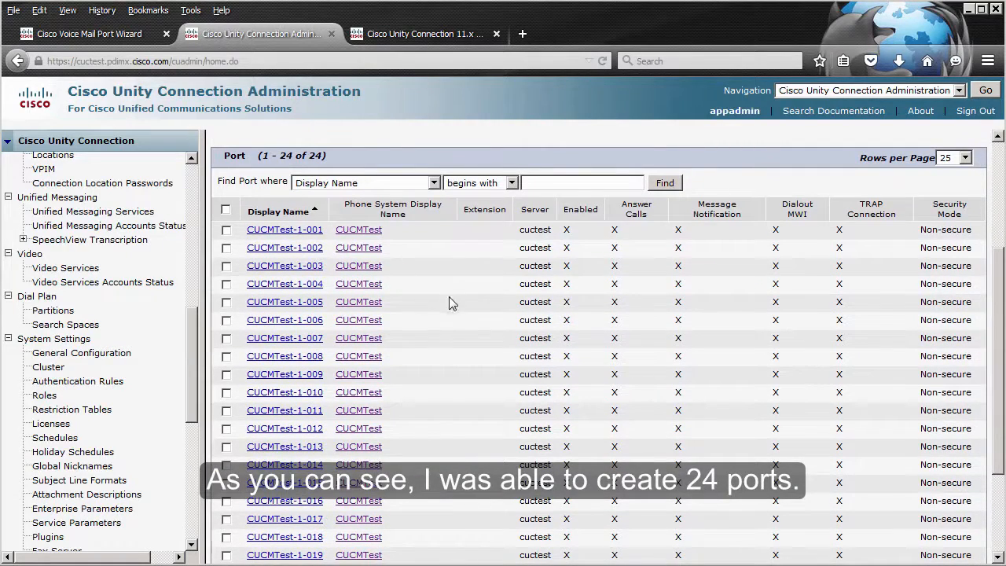
scroll(449, 314, down, 3)
scroll(450, 365, up, 3)
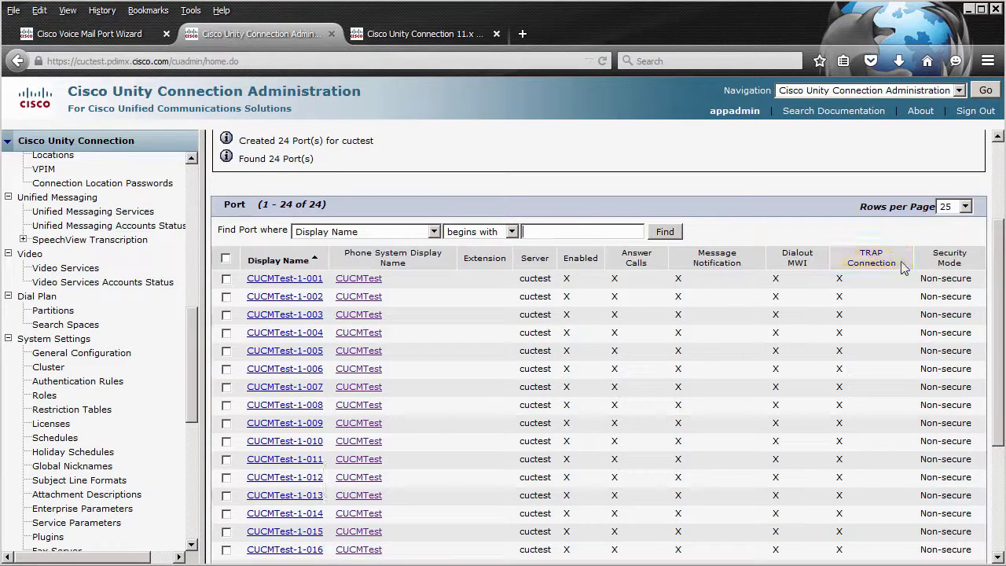
scroll(904, 268, up, 3)
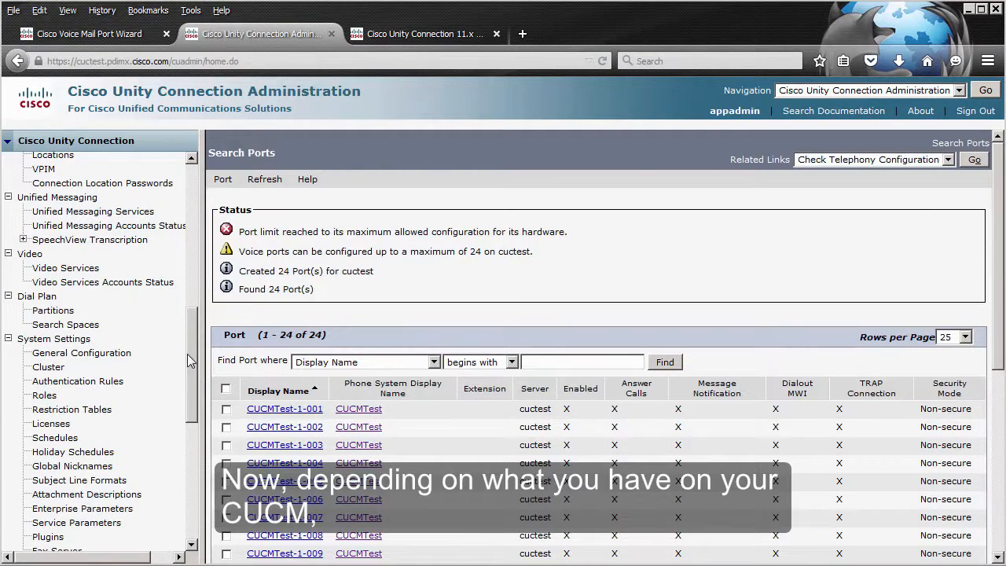
Add an AXL server to the CUCMTest phone system with the address cucmtest and port 8443
drag(187, 354, 183, 445)
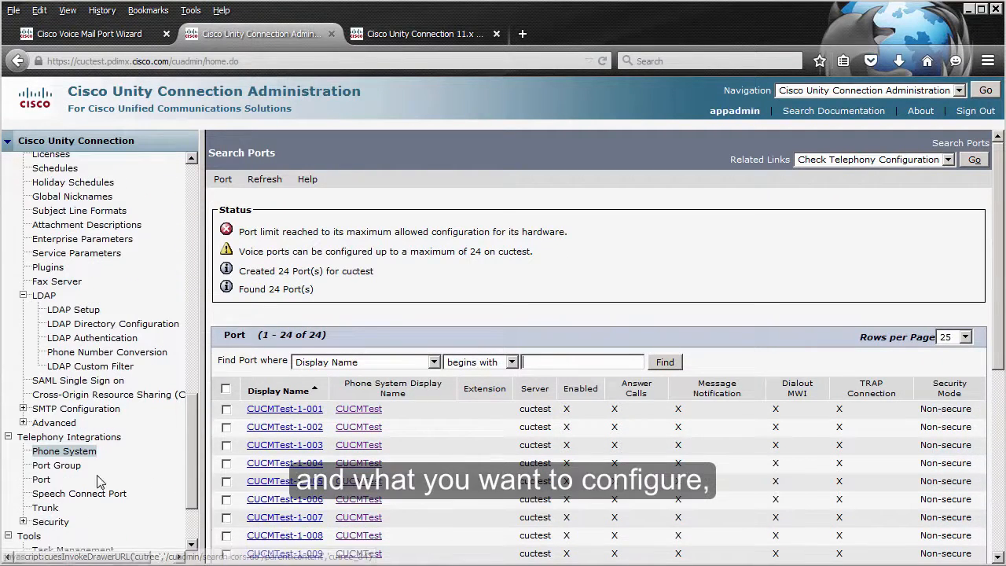
click(51, 455)
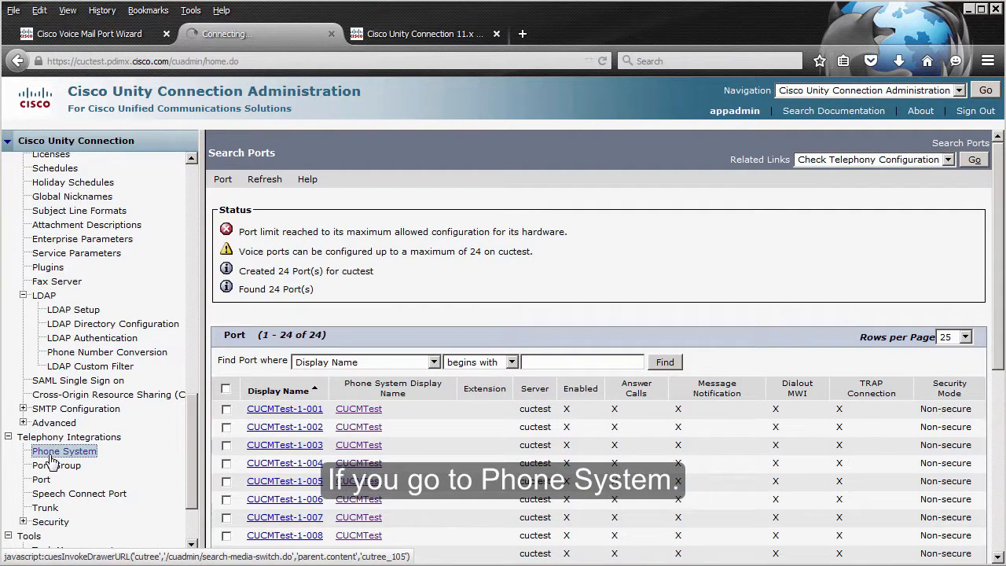
click(259, 348)
mouse_move(303, 182)
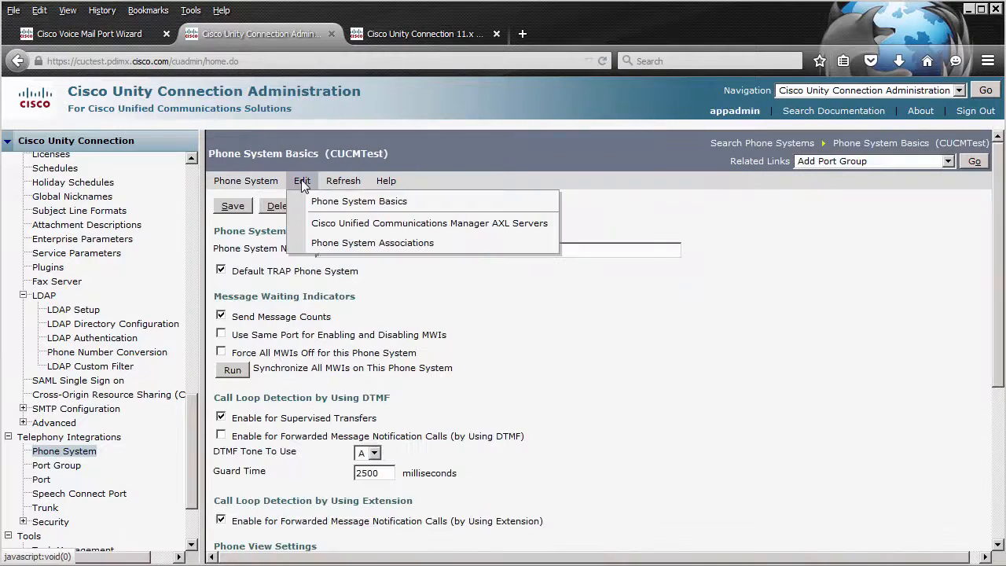
click(365, 226)
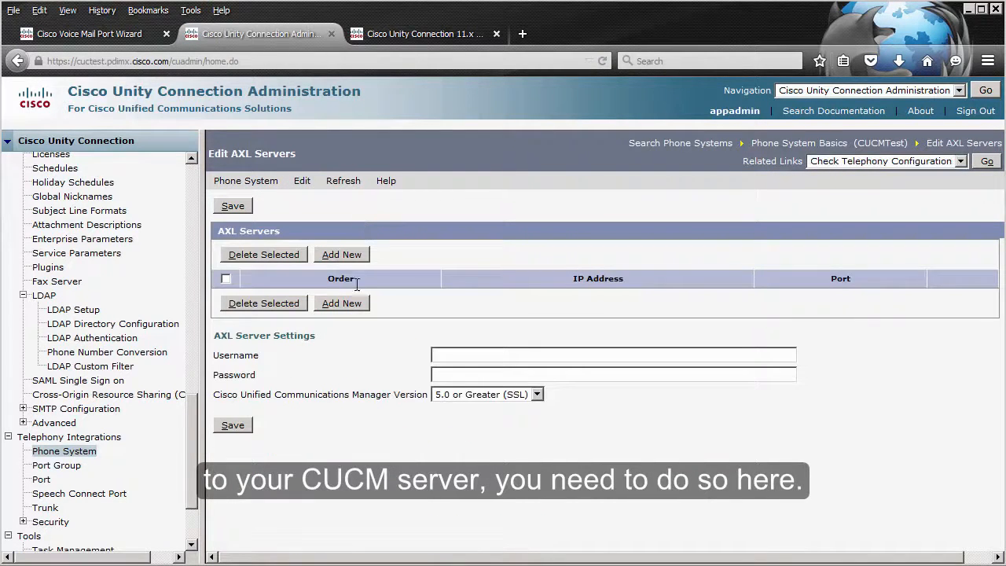
click(343, 305)
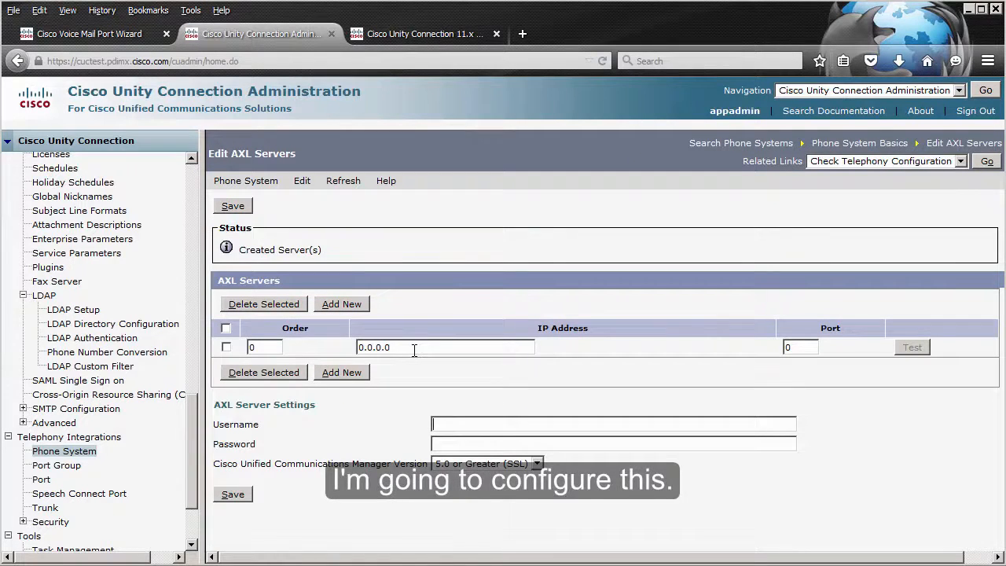
double_click(374, 346)
text(cucmtest)
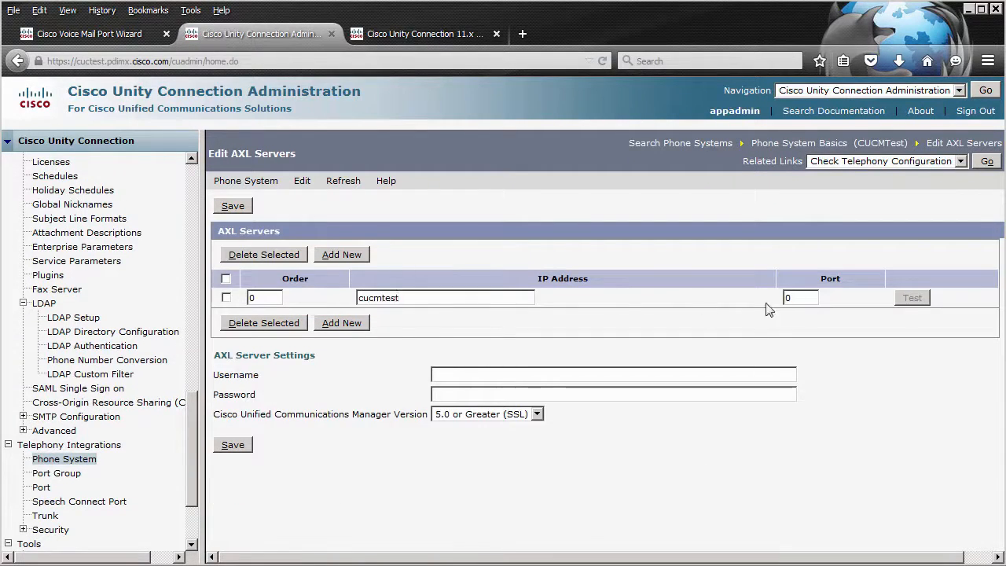
key(Tab)
text(8443)
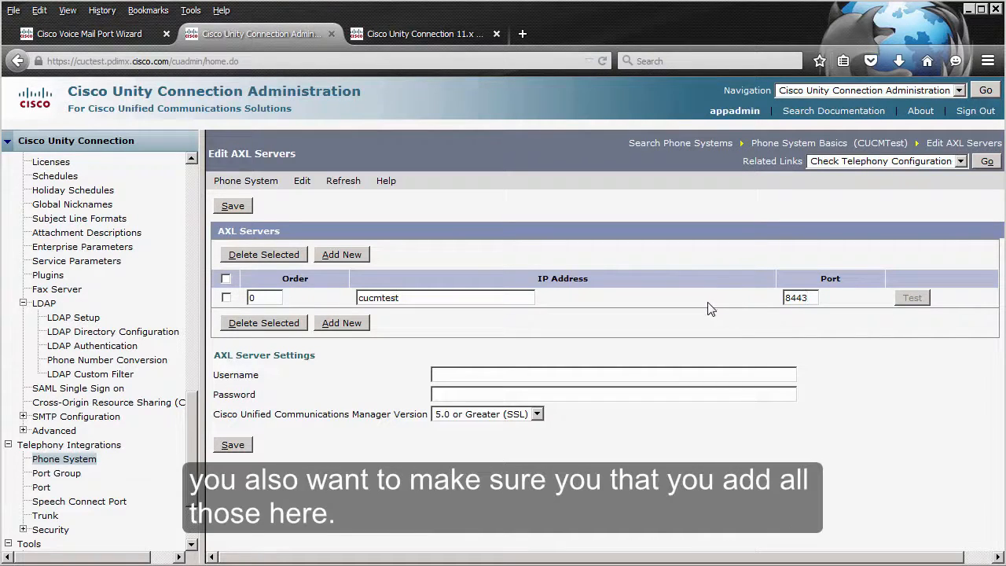
Enter the AXL username appadmin and the account password, save the settings and test the AXL server connection
click(473, 377)
text(appadmin)
key(Tab)
text(********)
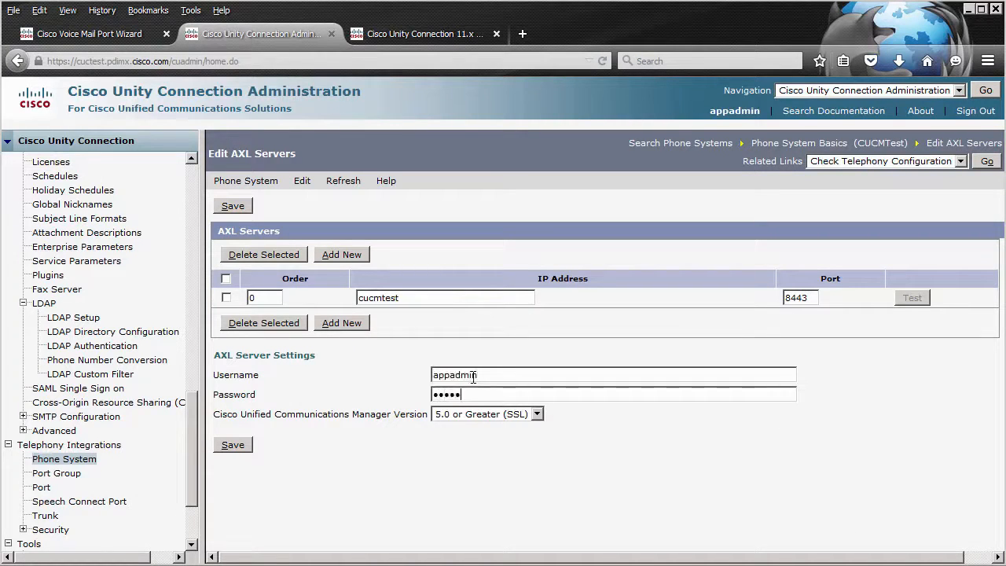
click(230, 445)
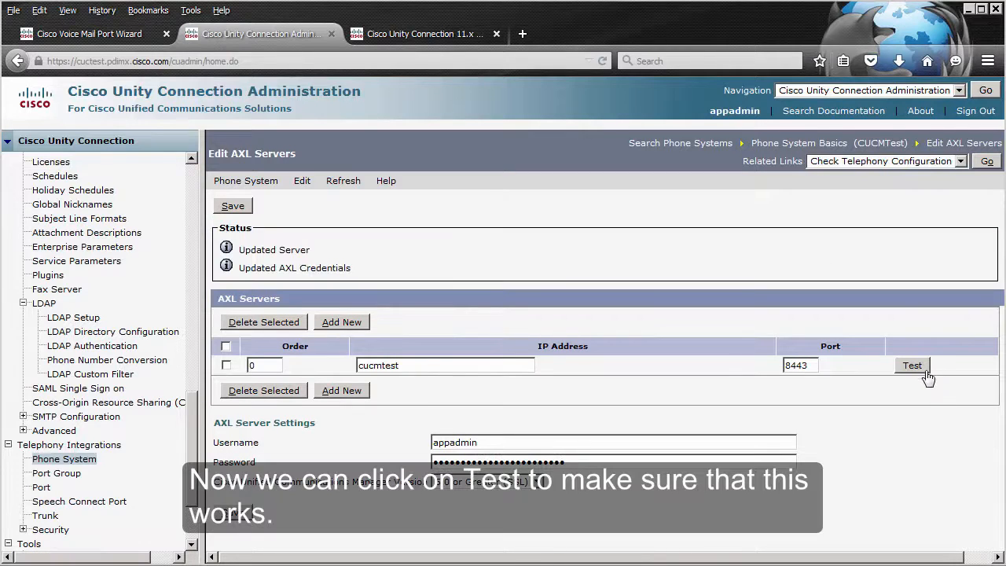
click(914, 366)
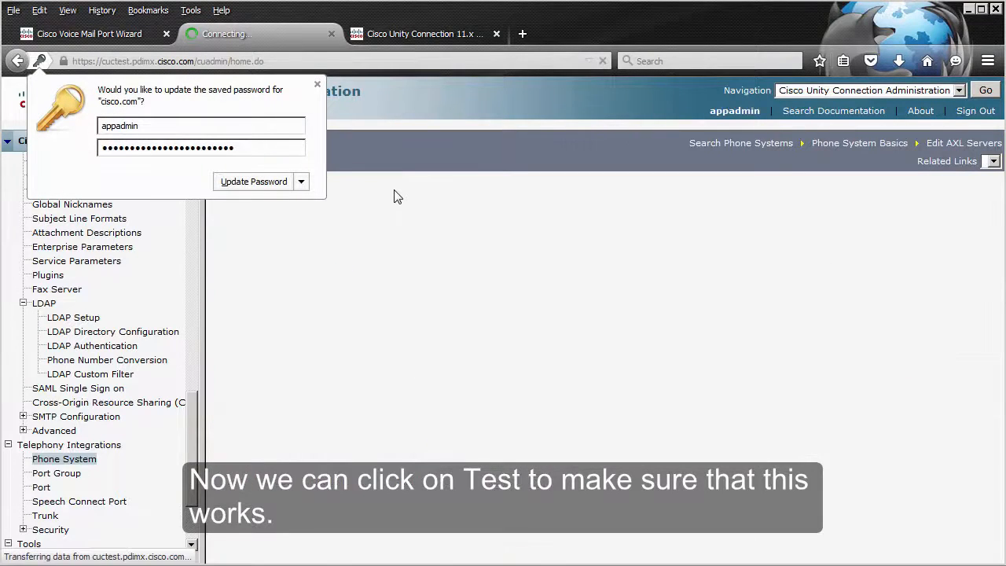
click(317, 83)
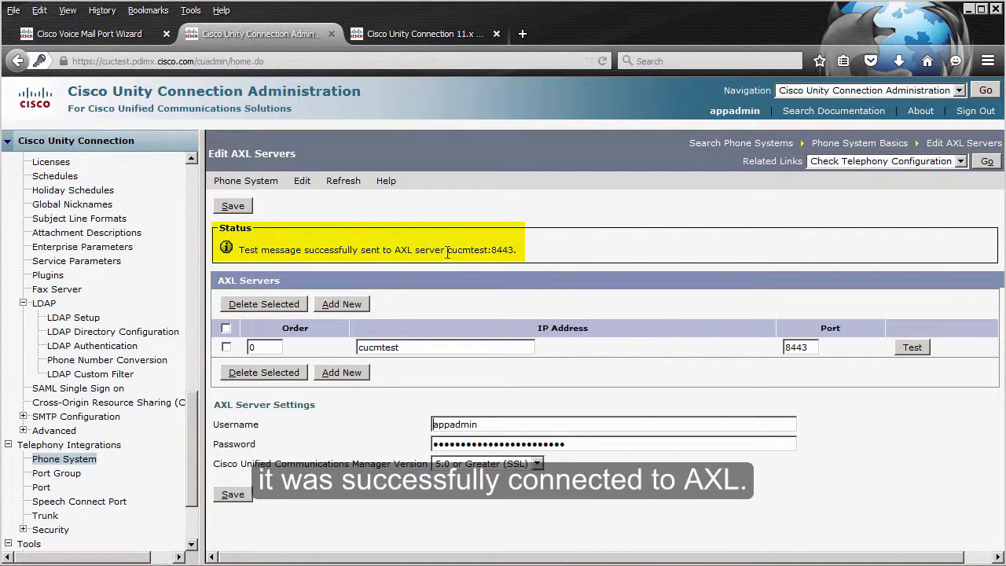
Examine the CUCMTest-1 port group's CUCM servers, server type options and TFTP servers, and open its codec advertising settings
click(74, 477)
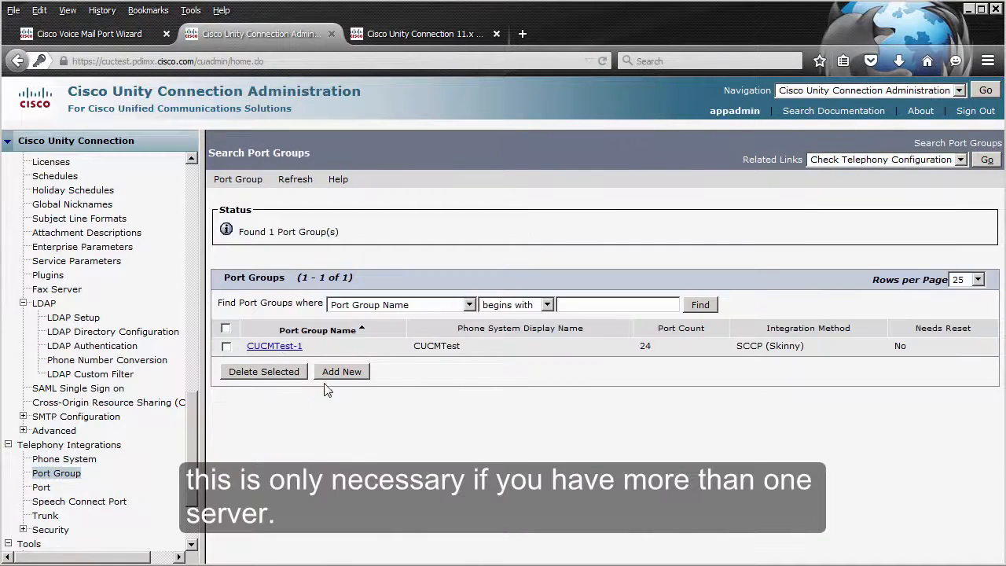
click(275, 347)
click(286, 182)
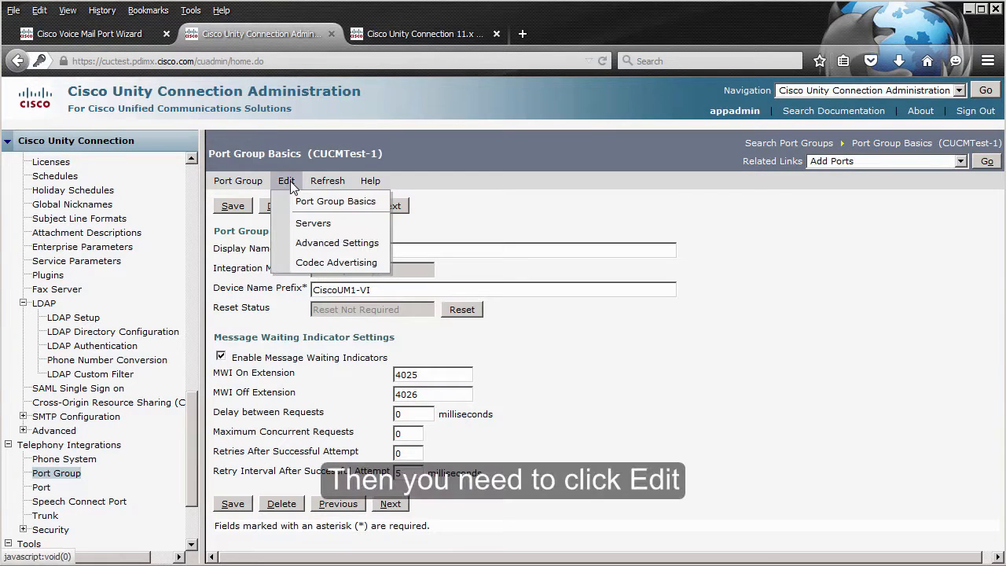
click(342, 225)
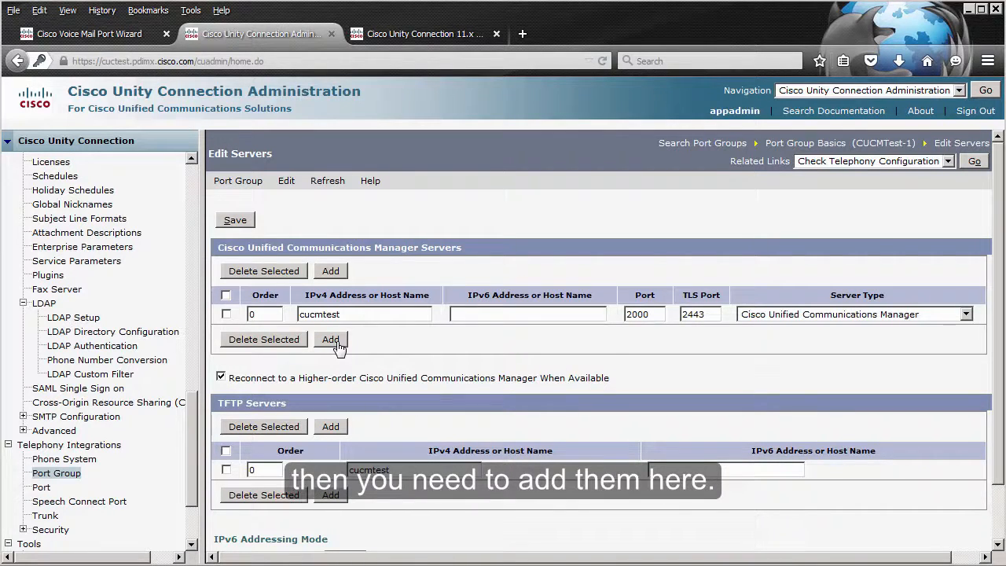
click(923, 314)
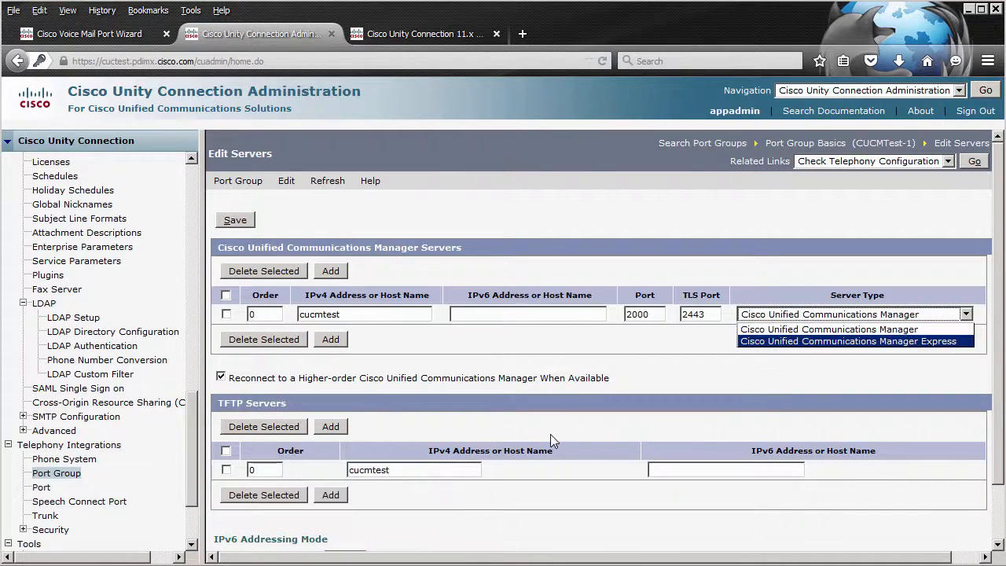
click(464, 422)
scroll(386, 444, down, 1)
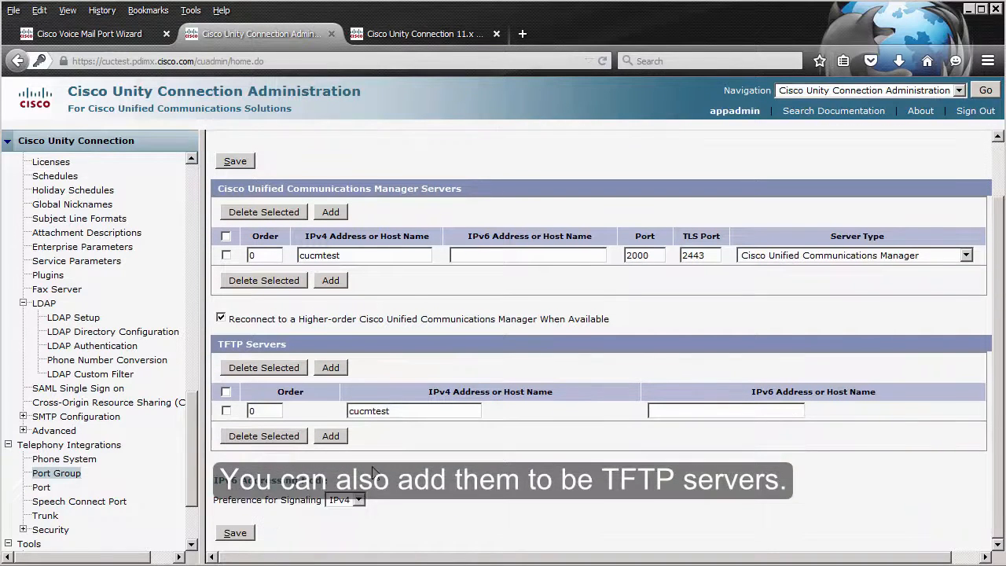
scroll(384, 454, up, 1)
mouse_move(292, 185)
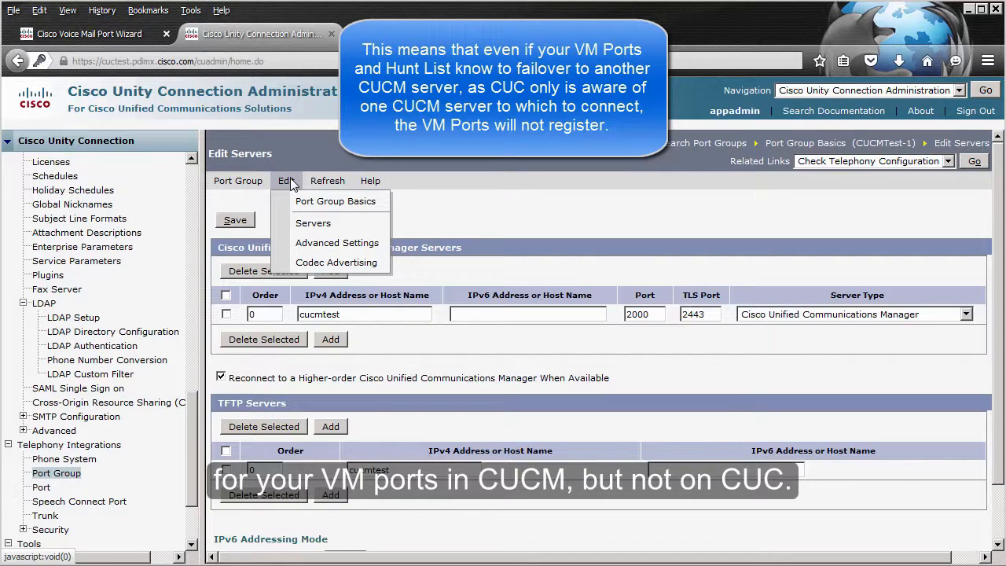
click(351, 268)
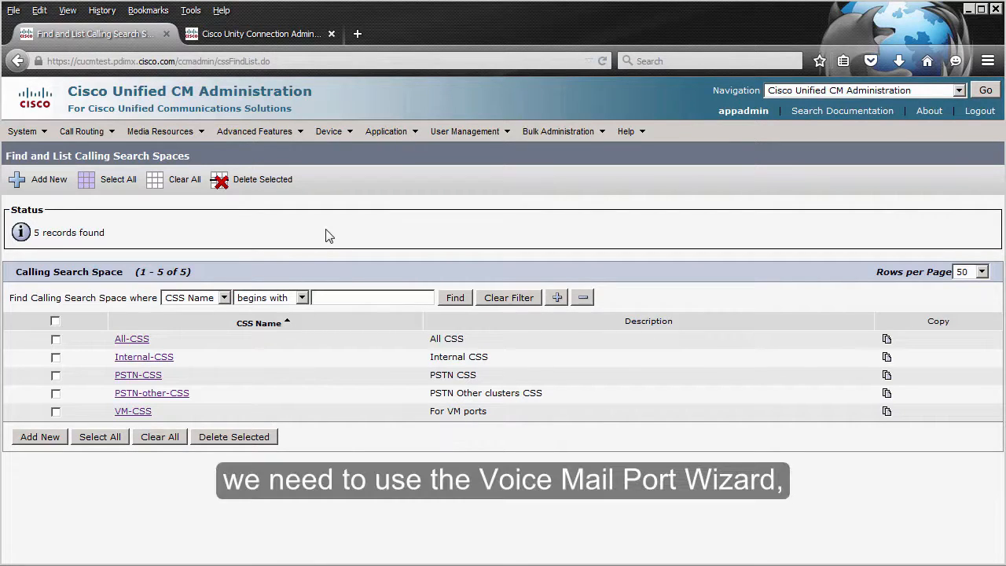
In Cisco Unified CM Administration, start the Cisco Voice Mail Port Wizard and keep CiscoUM1 as the new voice mail server name
click(276, 139)
mouse_move(279, 153)
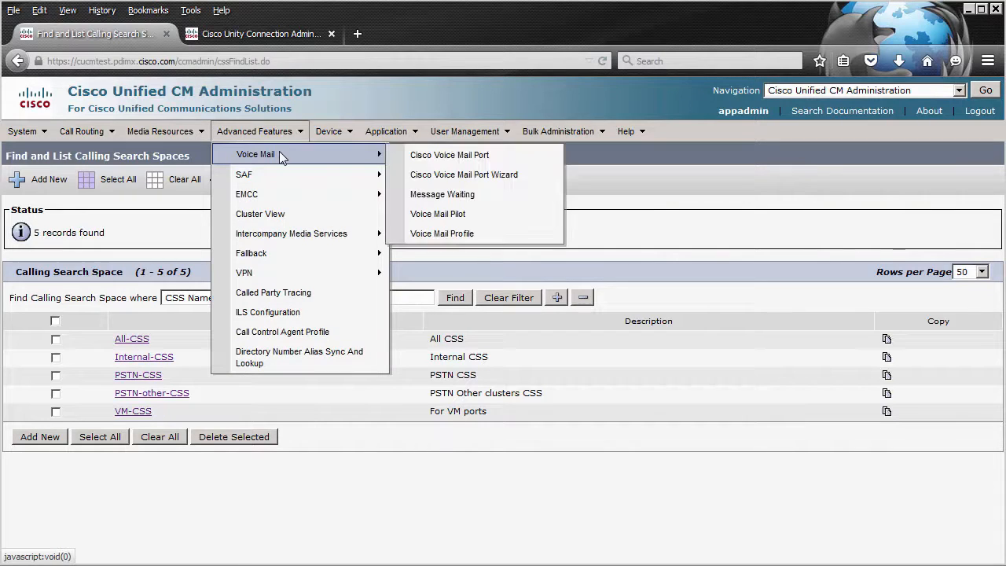
click(535, 182)
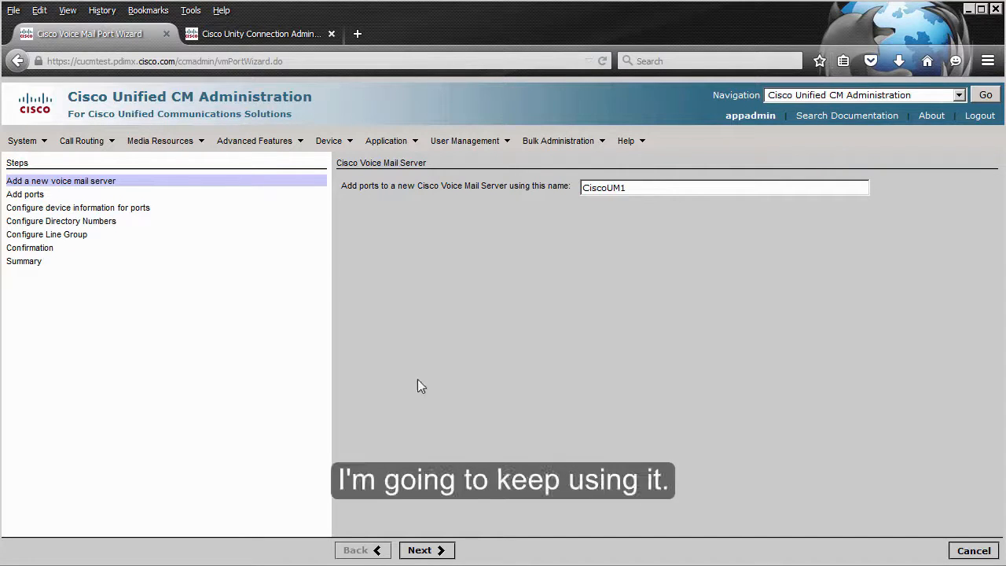
click(425, 551)
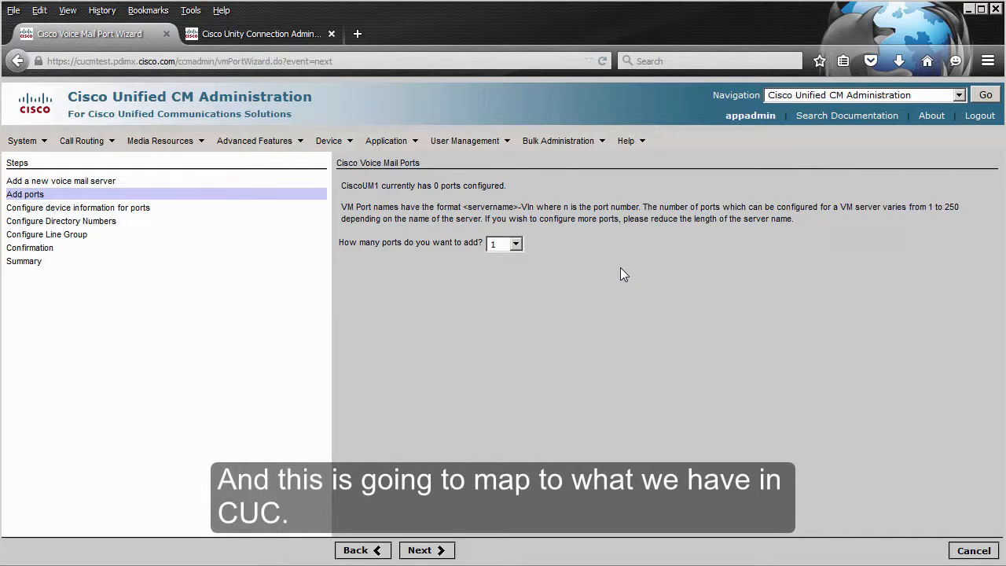
Set the number of voice mail ports to add to 24 and continue to the device information
click(516, 243)
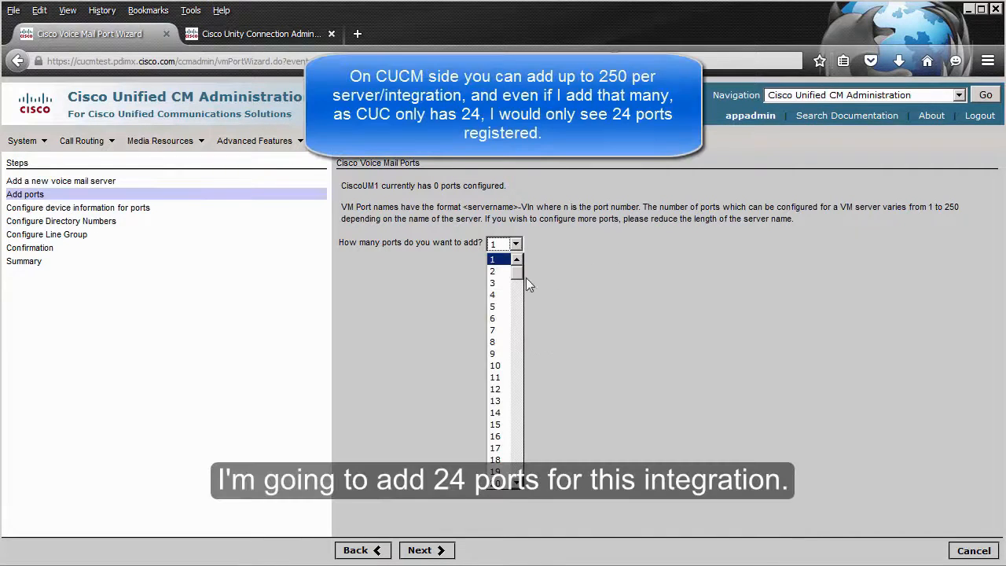
click(516, 483)
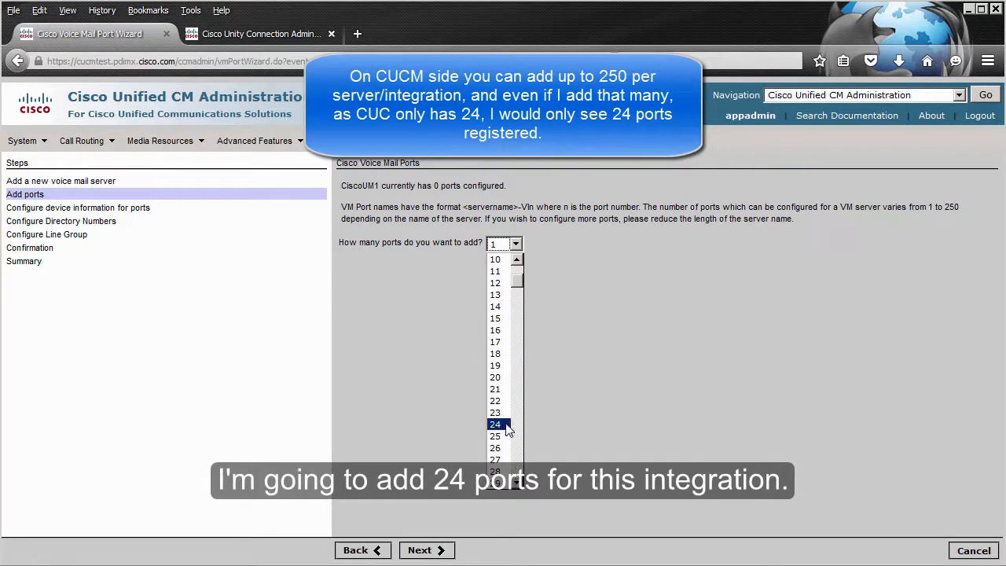
click(495, 424)
click(445, 552)
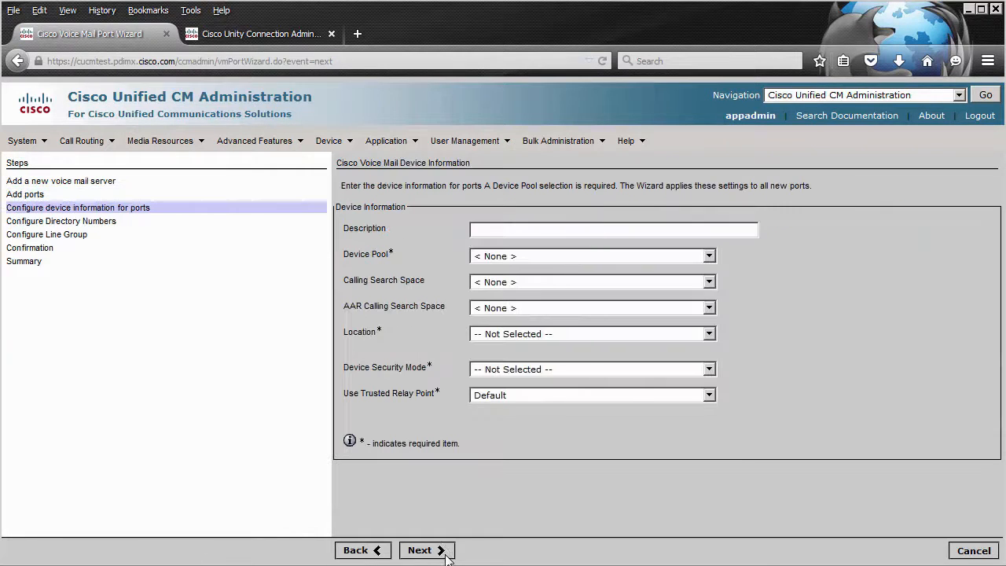
Describe the ports as CUCtest VM ports and assign device pool RCDN_DP and calling search space VM-CSS
click(488, 231)
text(CUCtest VM ports)
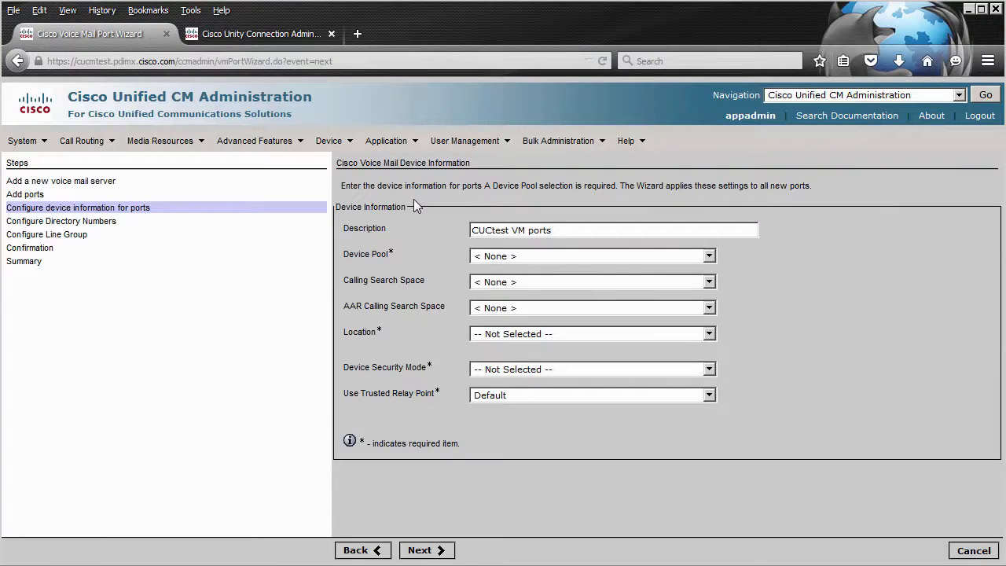
click(511, 256)
click(523, 285)
click(516, 283)
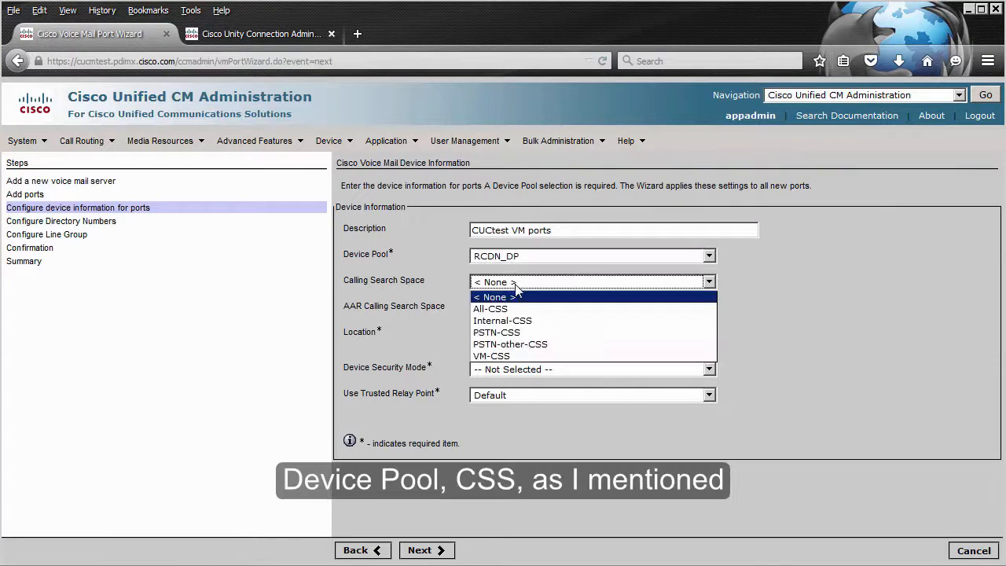
click(530, 357)
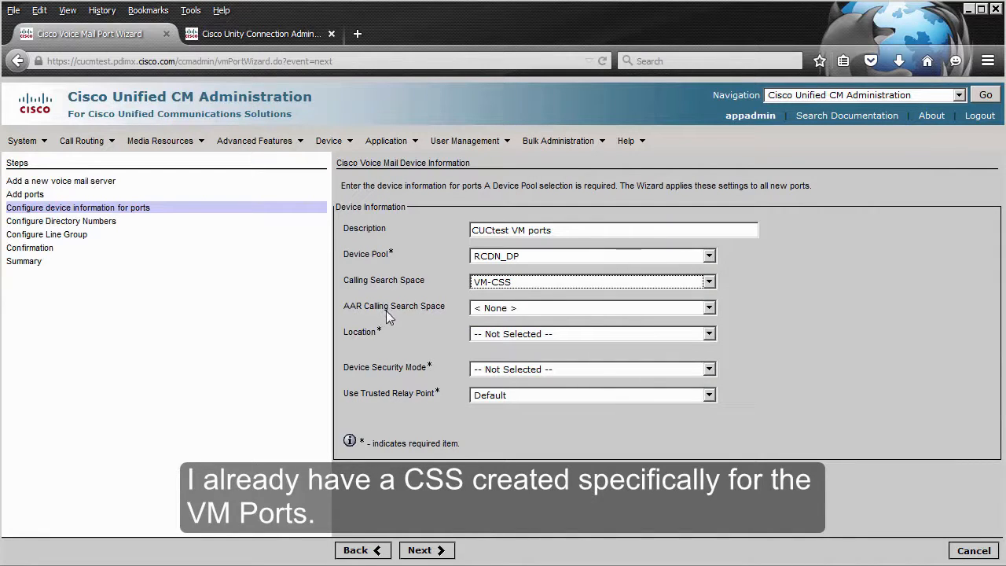
Set the ports' location to RCDN_location and security mode to Non Secure Voice Mail Port, and continue to the directory numbers
click(503, 335)
click(519, 371)
click(519, 376)
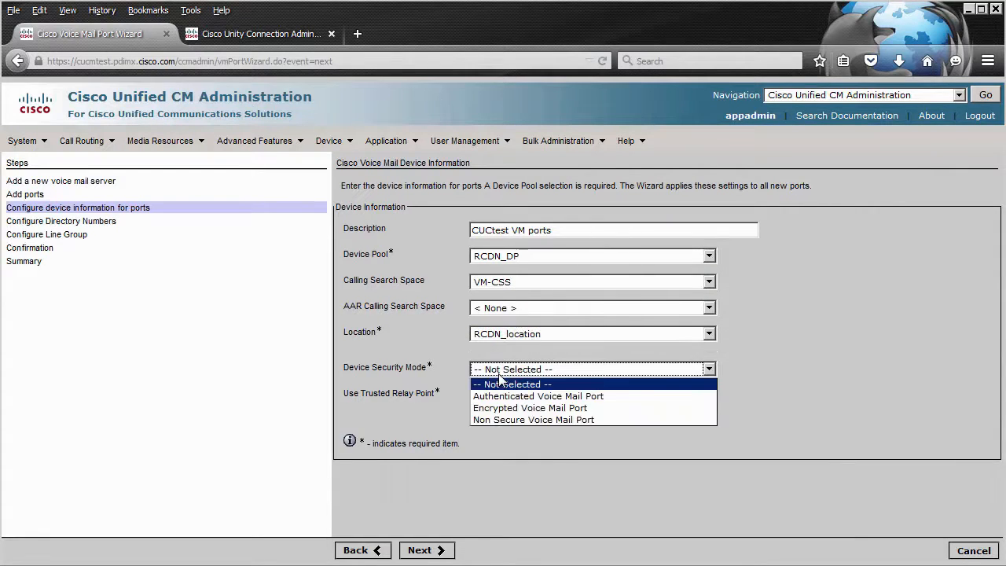
click(636, 421)
click(444, 552)
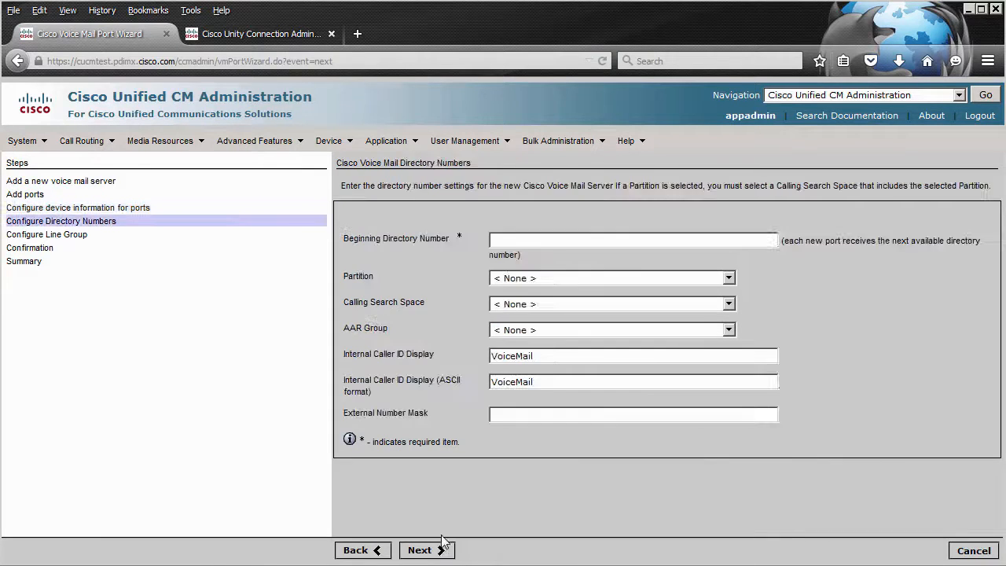
Set the beginning directory number to 4001 with partition VM-ports and calling search space VM-CSS, and continue to the line group configuration
click(519, 240)
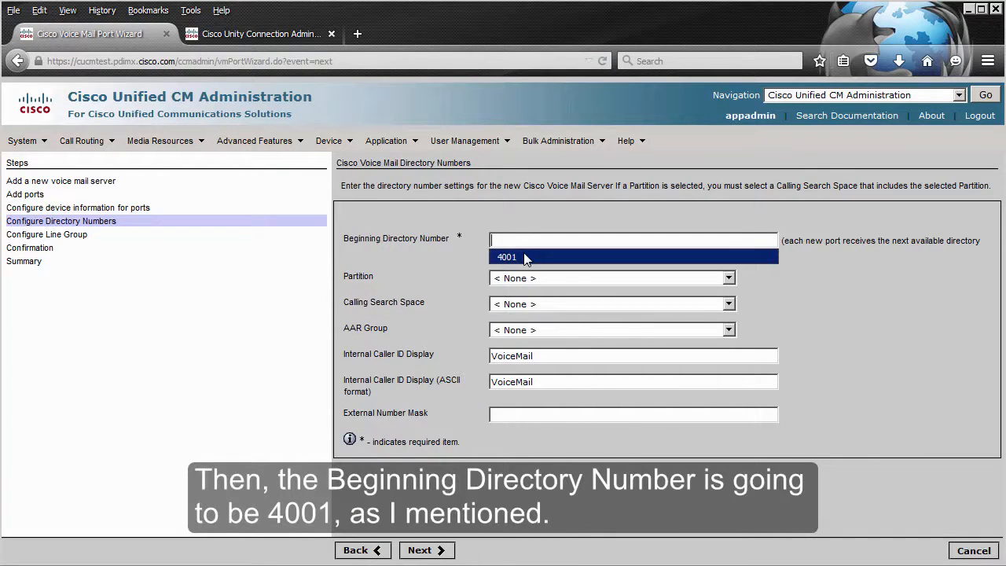
click(526, 258)
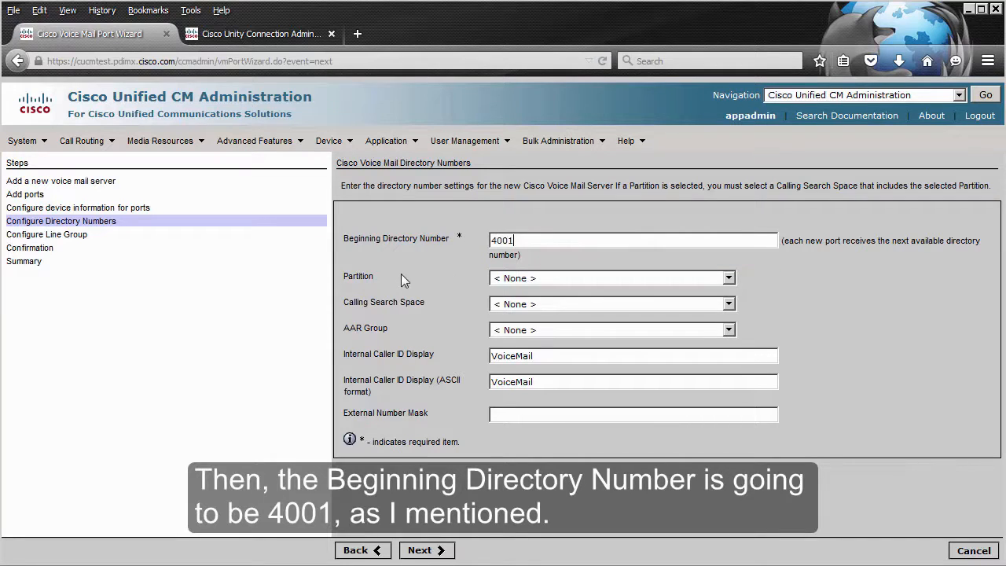
click(507, 279)
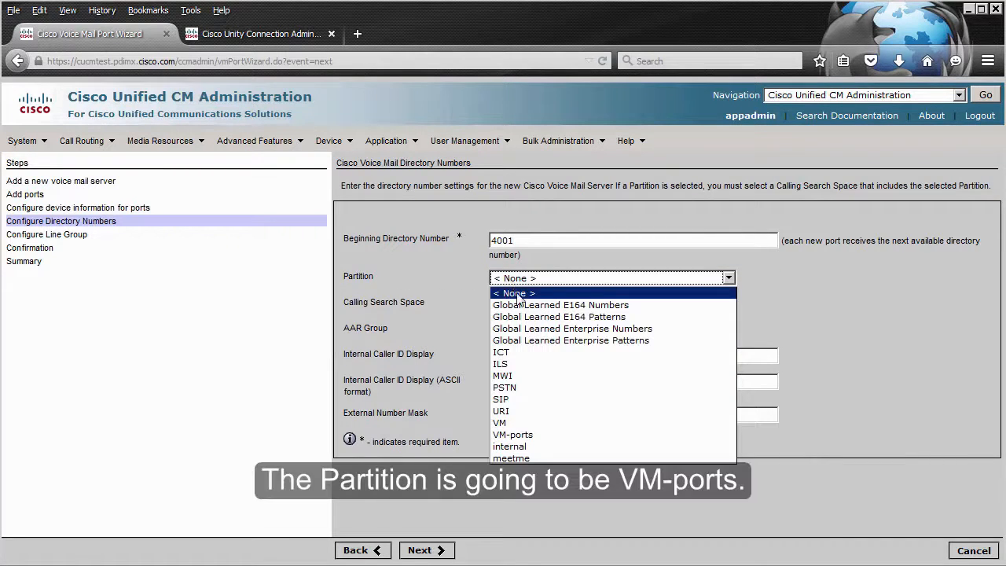
click(561, 434)
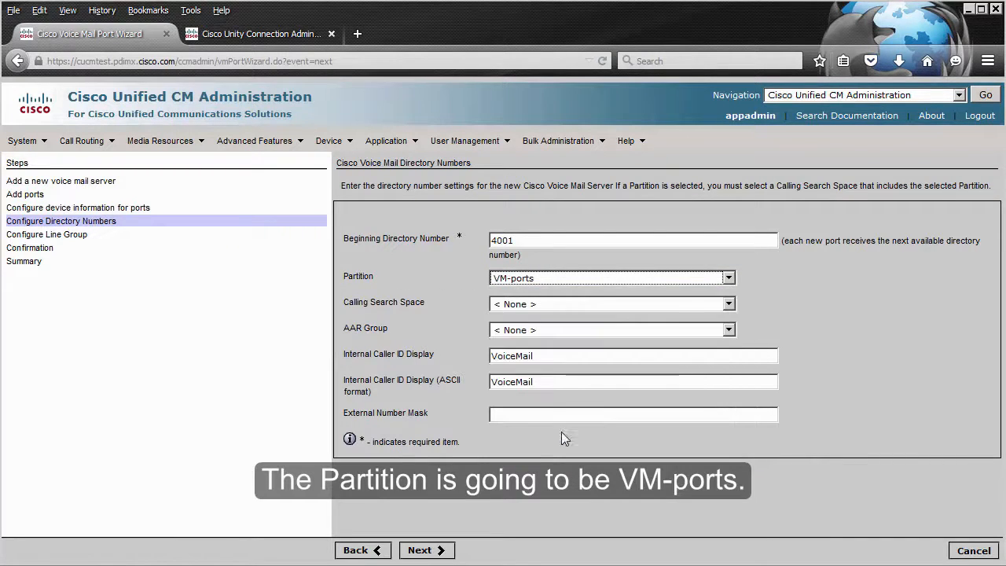
click(537, 303)
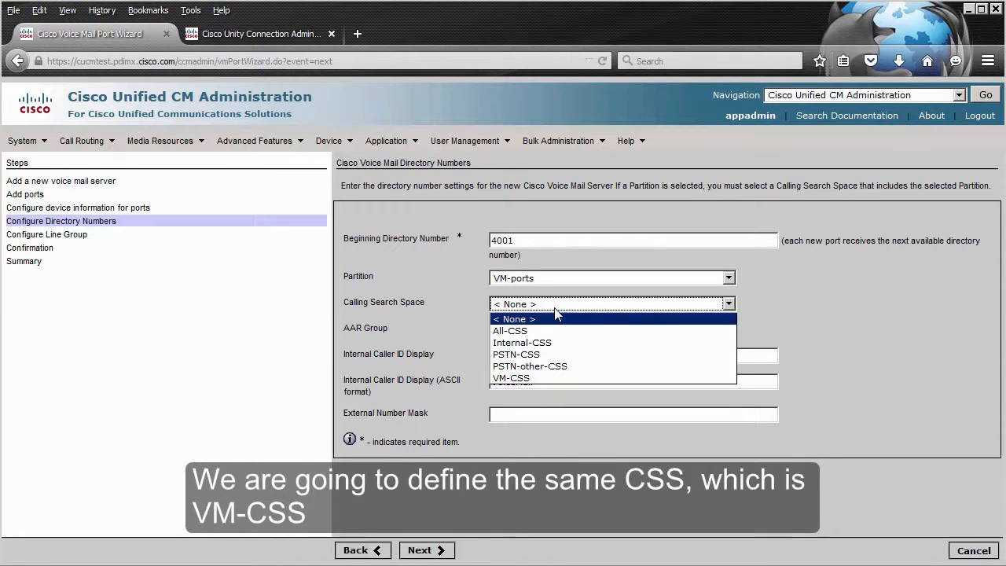
click(528, 378)
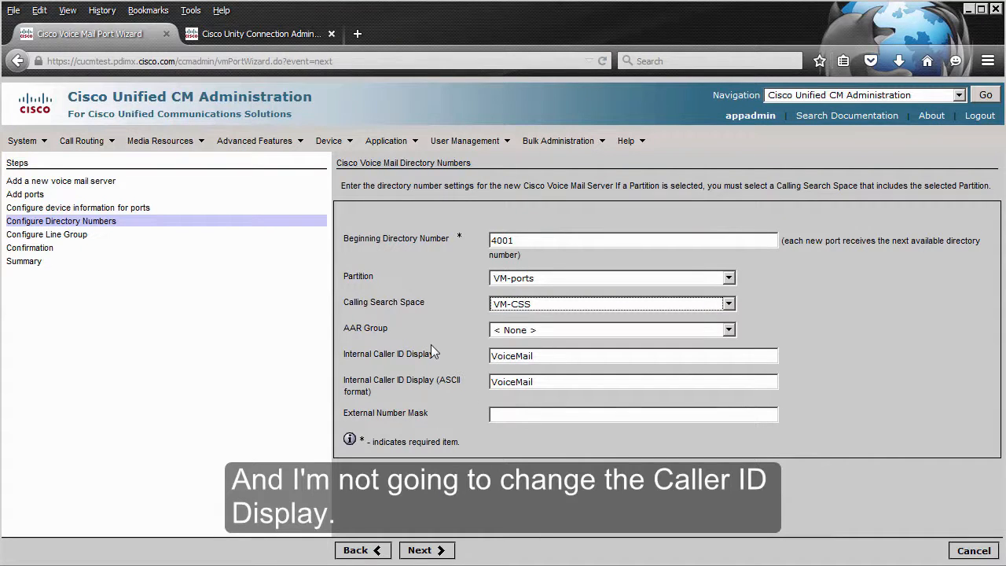
click(421, 550)
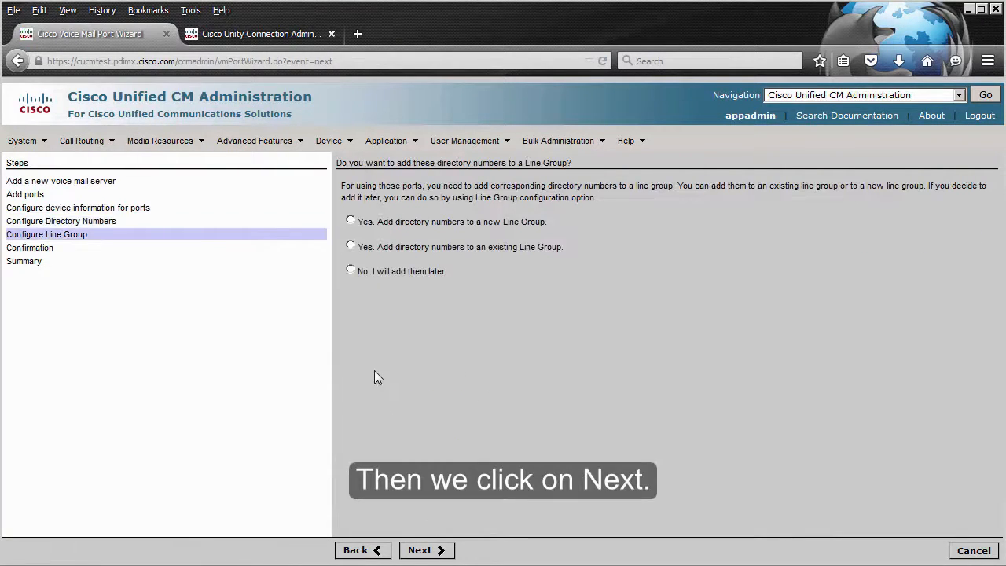
Add the directory numbers to a new line group named VM-LG and continue to the confirmation
click(351, 221)
click(423, 550)
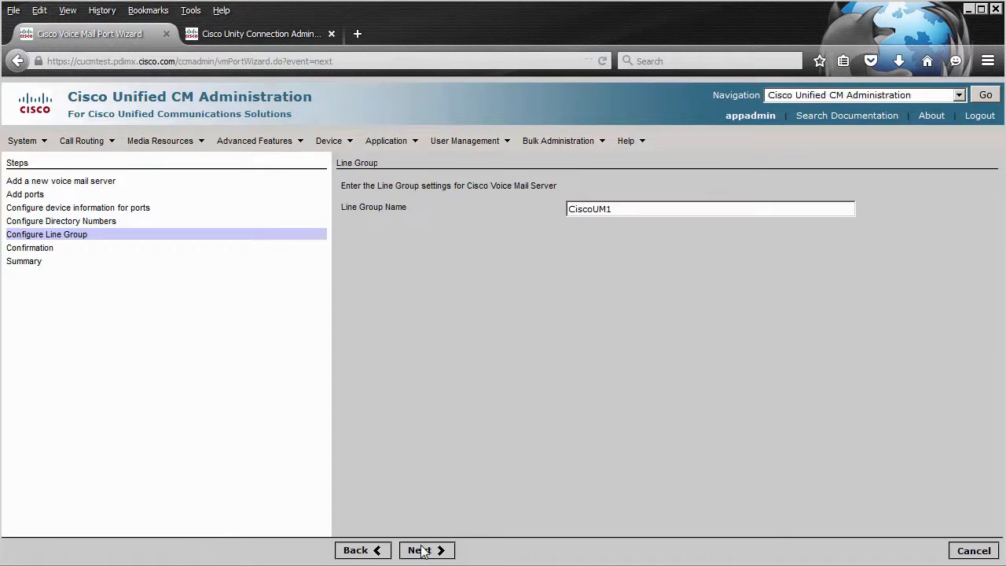
drag(643, 206, 443, 215)
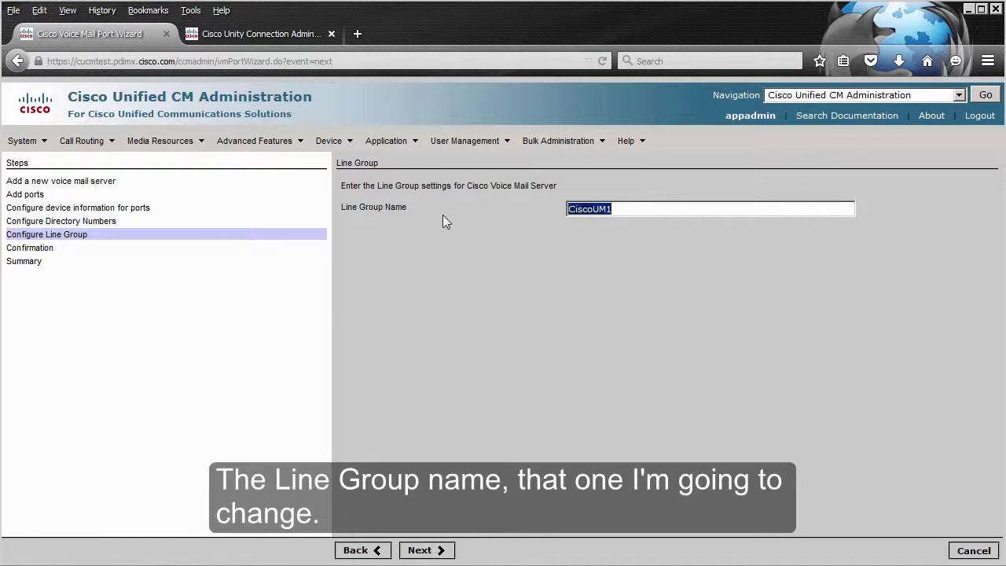
text(VM-LG)
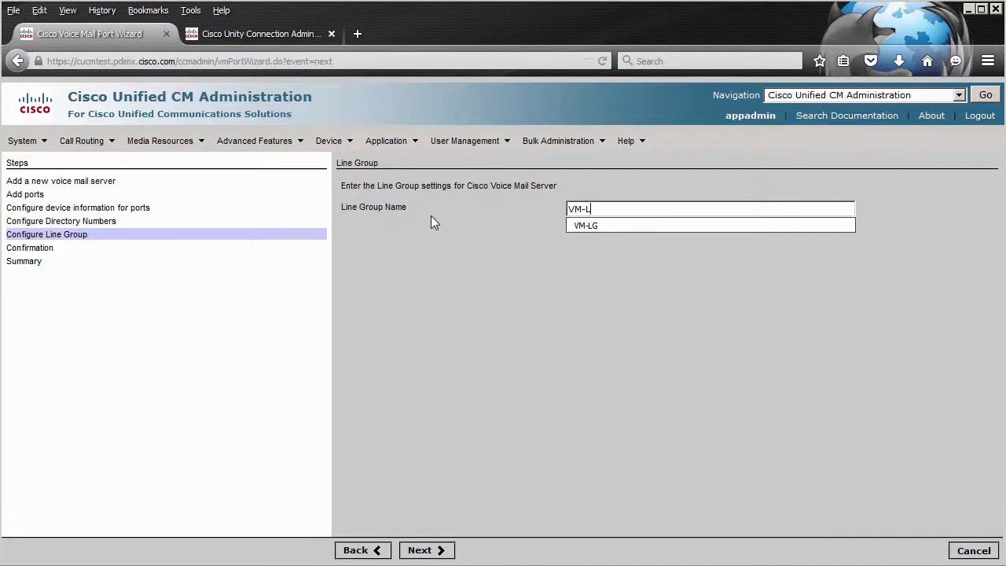
click(417, 550)
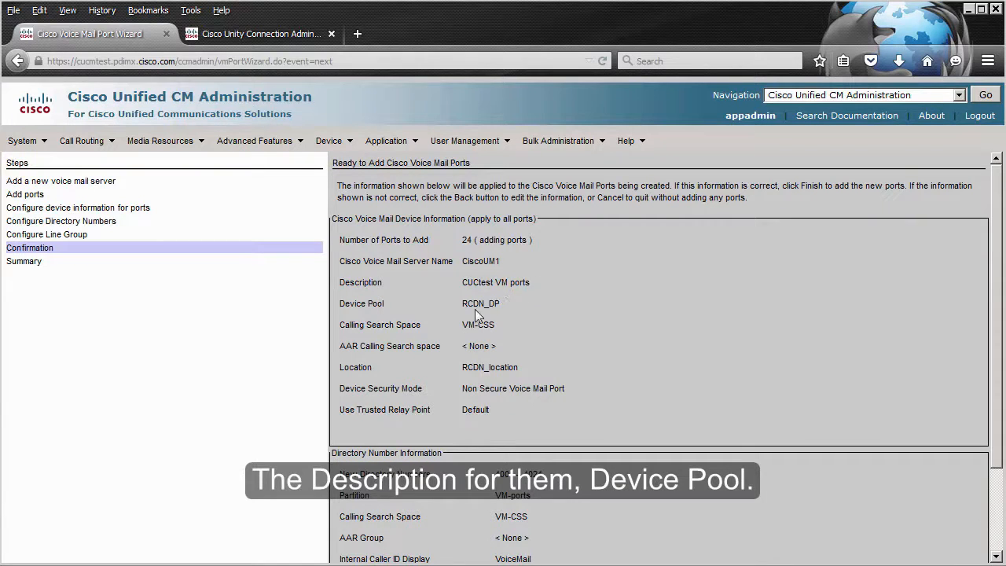
Review the port settings, finish the wizard to create the voice mail ports and check the end of the results
scroll(966, 450, down, 3)
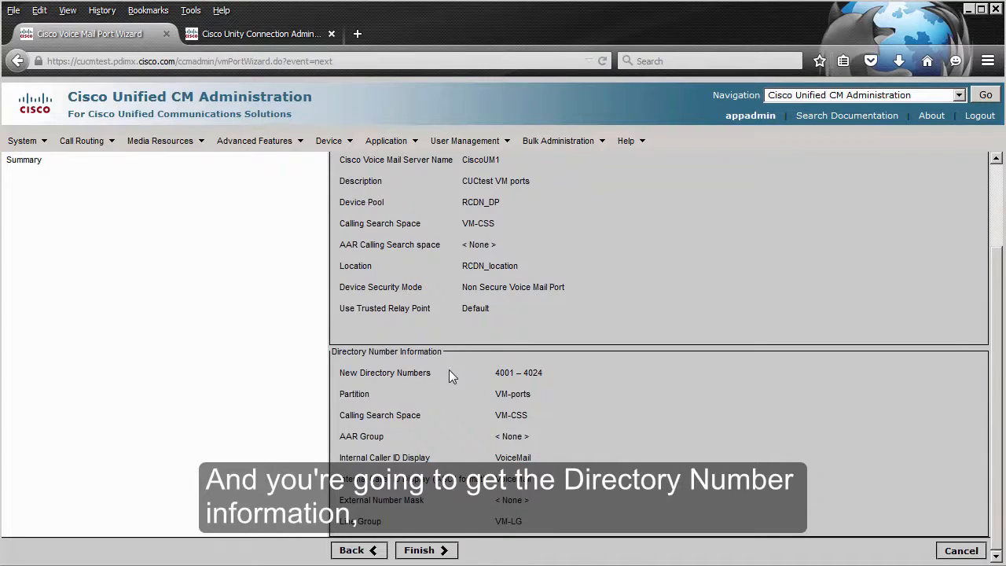
click(431, 552)
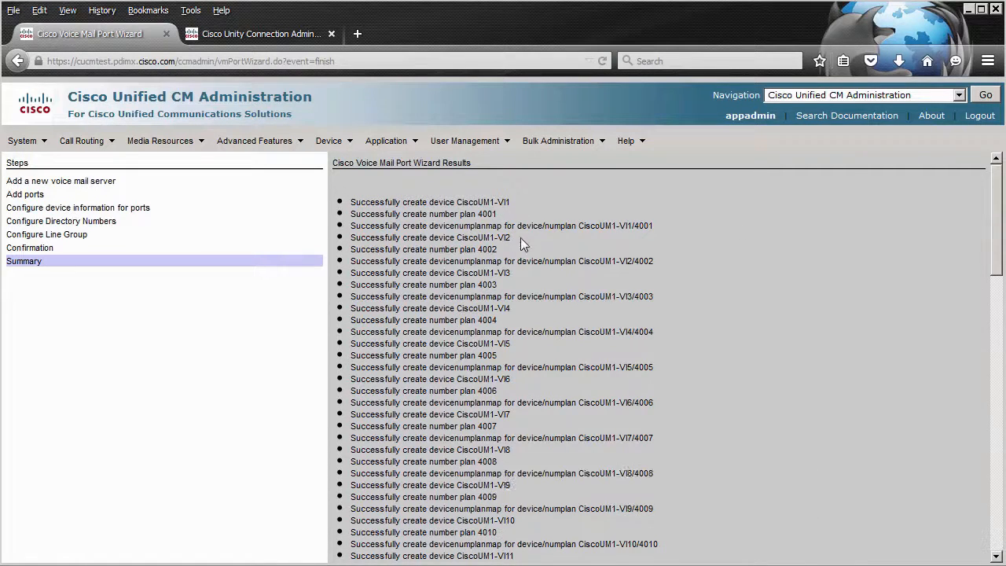
drag(996, 268, 952, 535)
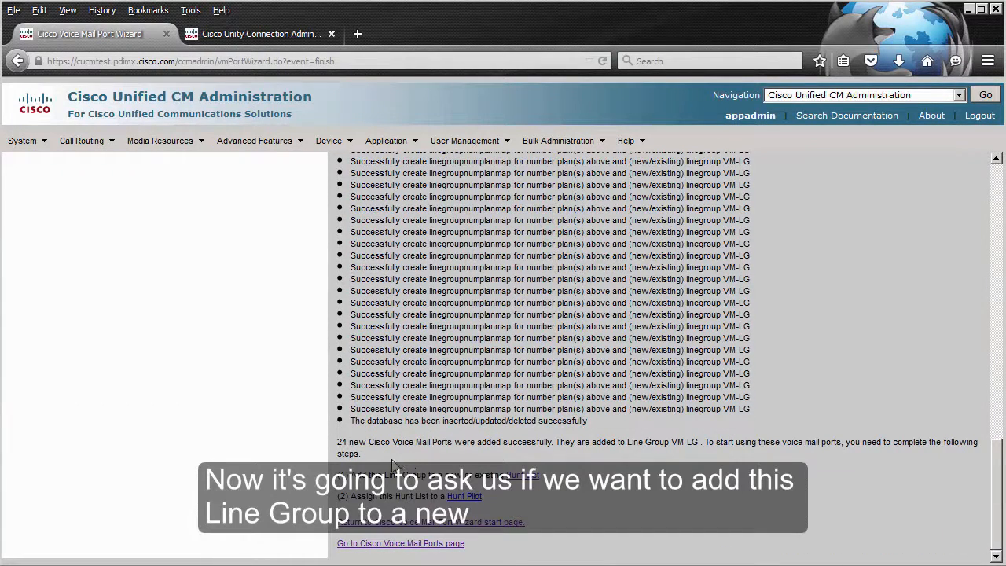
Start a new hunt list named VM-HL, described as For CUCtest SCCP integration, with Communications Manager group RCDN_CUCMG
click(532, 480)
click(413, 299)
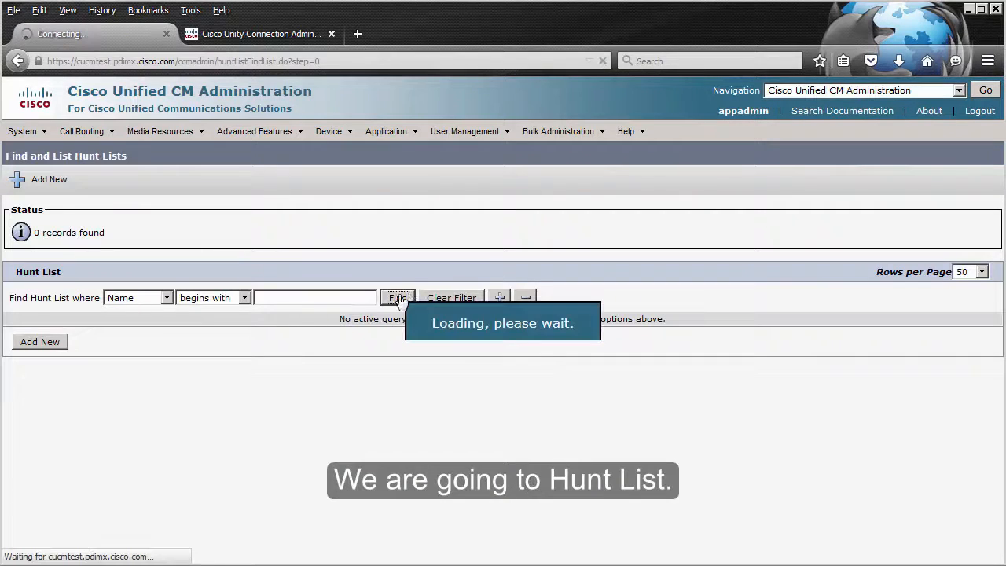
click(29, 343)
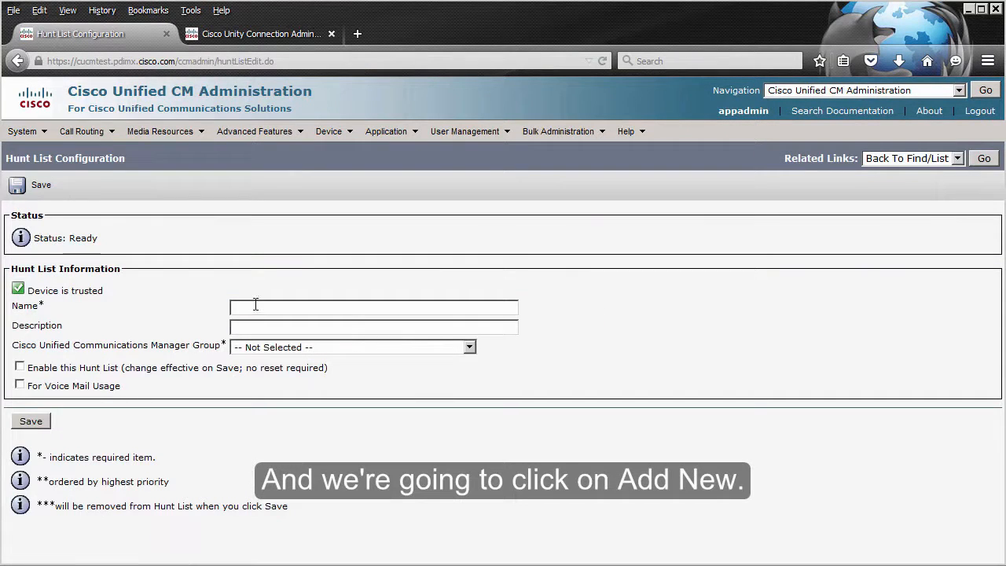
click(255, 305)
click(256, 350)
click(255, 327)
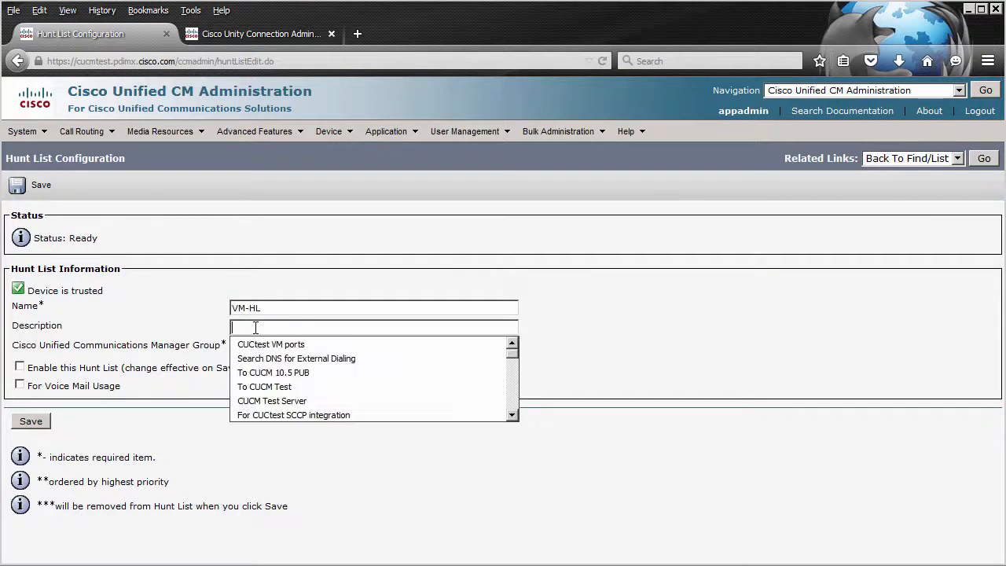
click(294, 415)
click(271, 347)
click(309, 374)
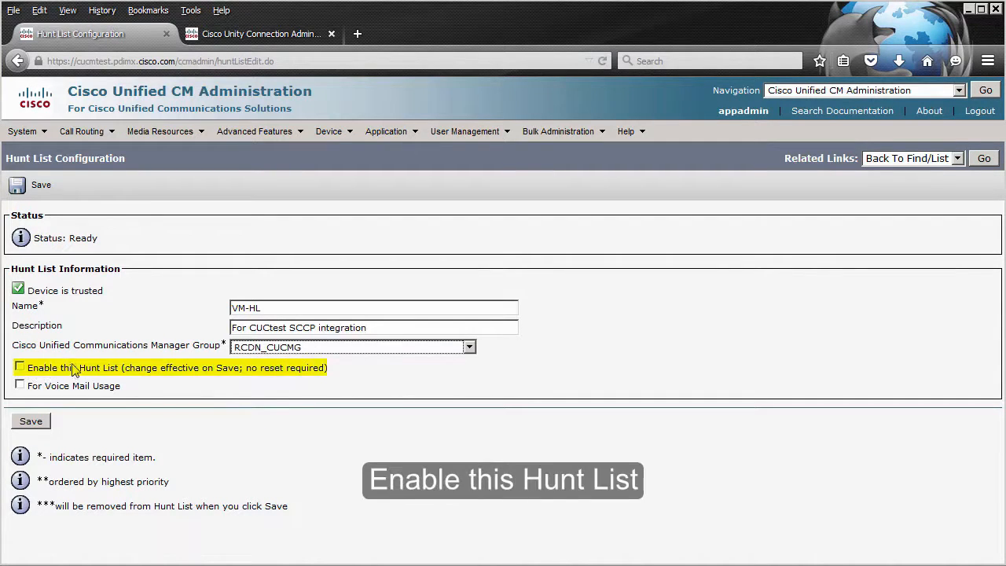
Mark the VM-HL hunt list for voice mail usage, enable it and save it
click(20, 385)
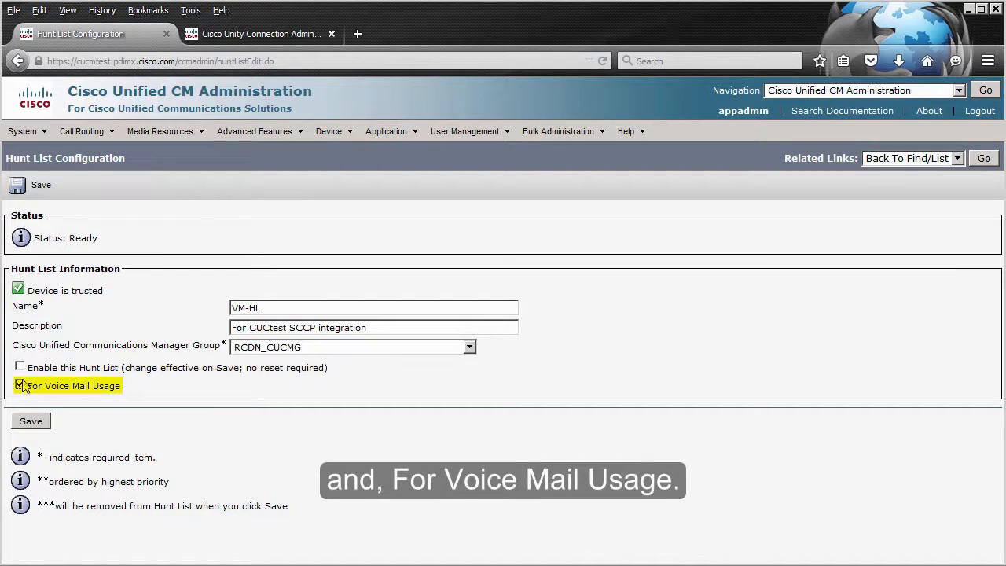
click(20, 368)
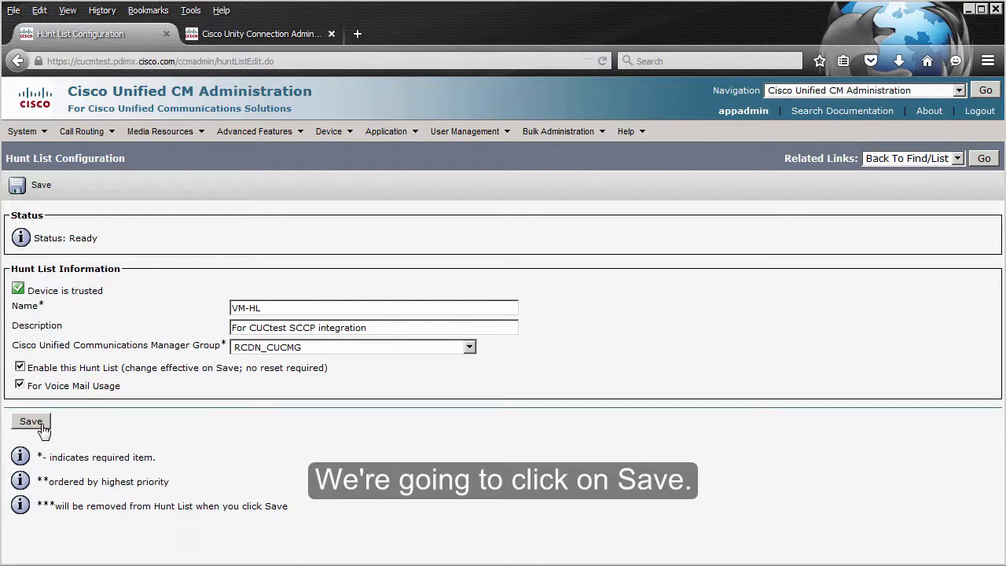
click(40, 425)
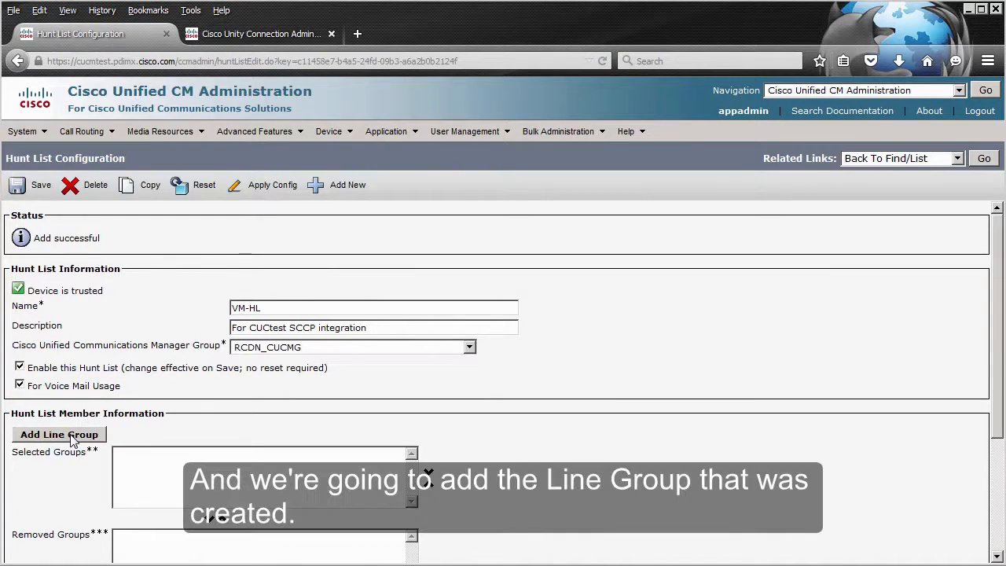
Add line group VM-LG to the VM-HL hunt list, save the member and return to the list of hunt lists
click(71, 436)
click(132, 299)
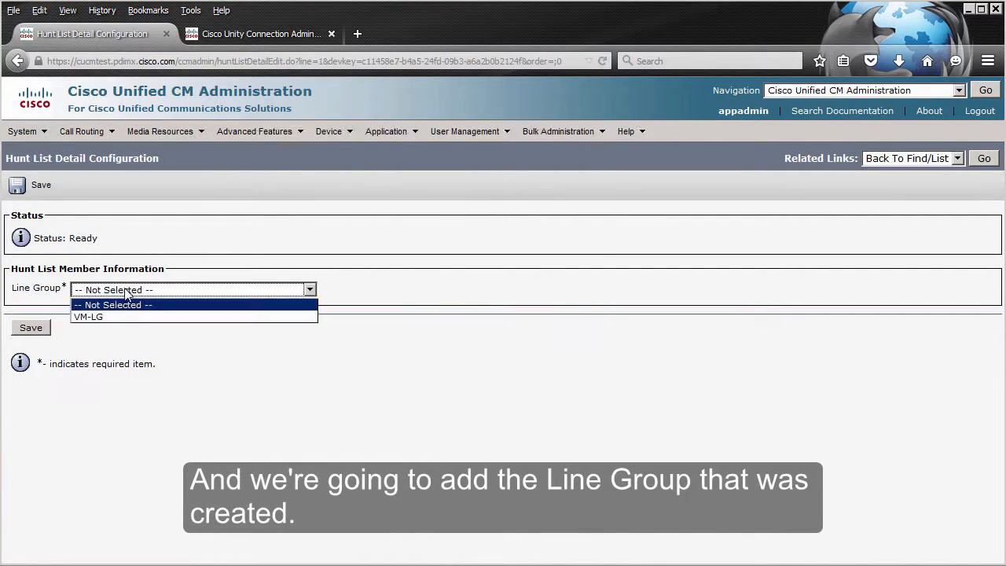
click(88, 315)
click(36, 330)
click(698, 285)
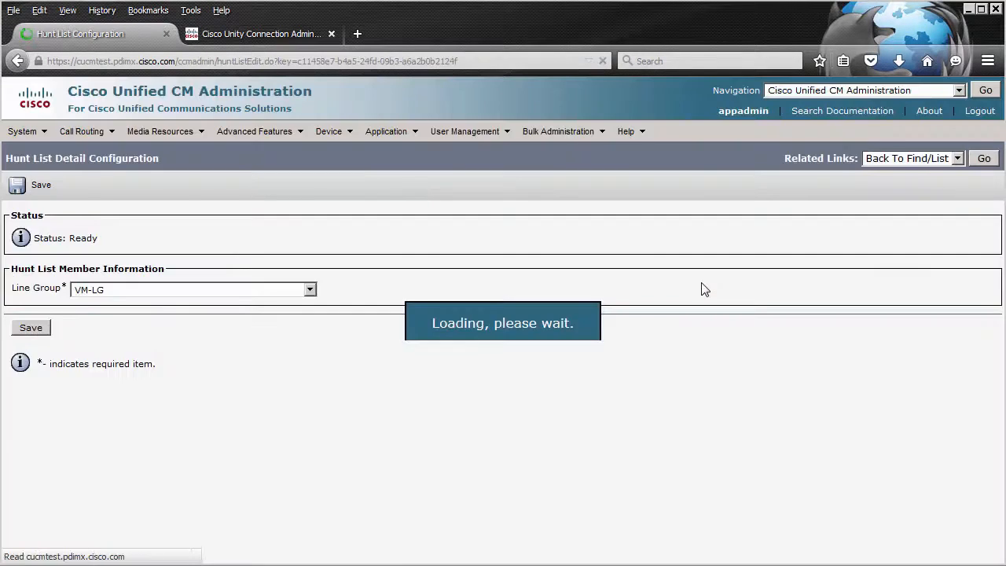
scroll(702, 288, down, 3)
click(983, 158)
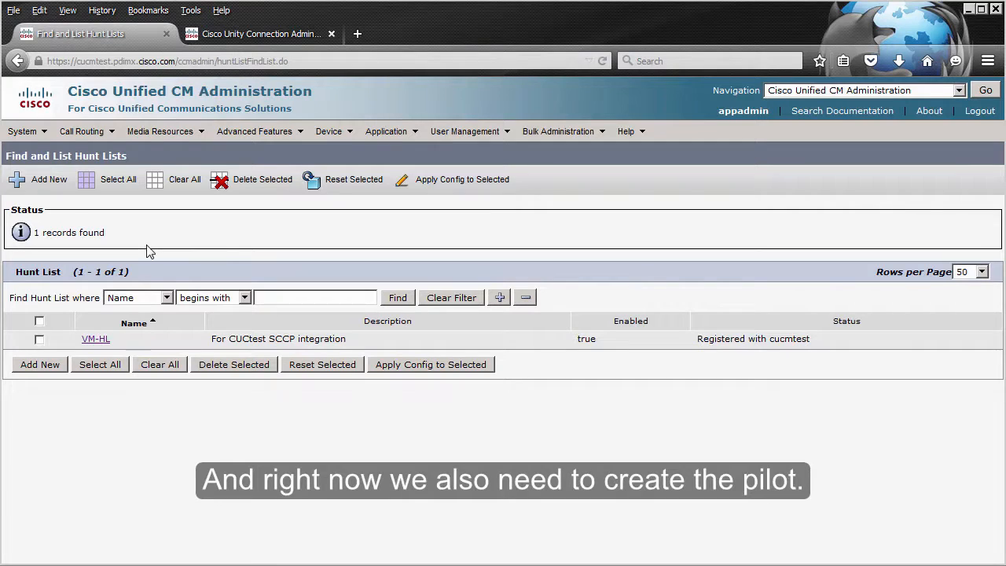
Start a new hunt pilot numbered 4000 in route partition VM, described as CUC Test VM Pilot
click(89, 137)
mouse_move(202, 153)
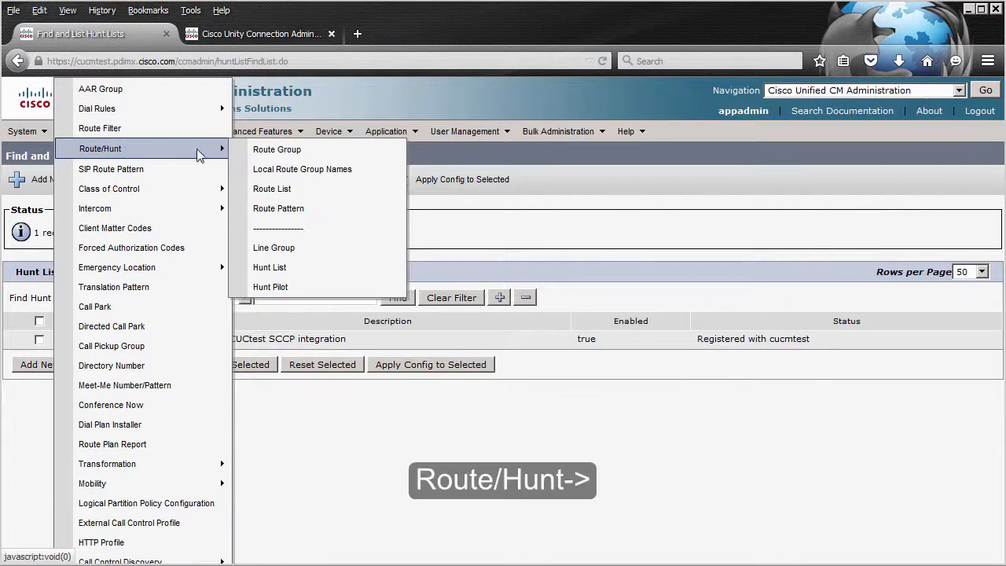
click(315, 289)
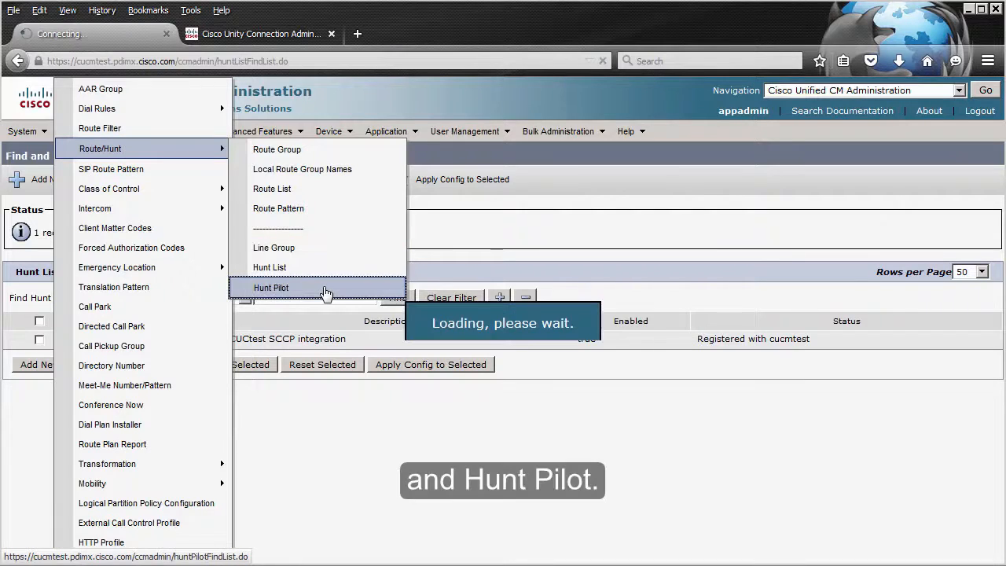
click(43, 344)
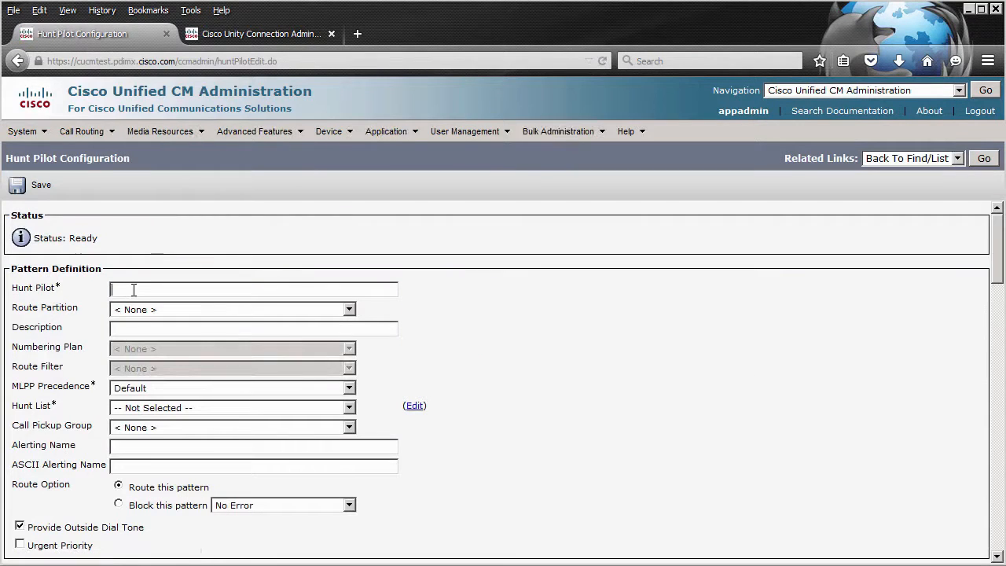
text(4000)
click(156, 311)
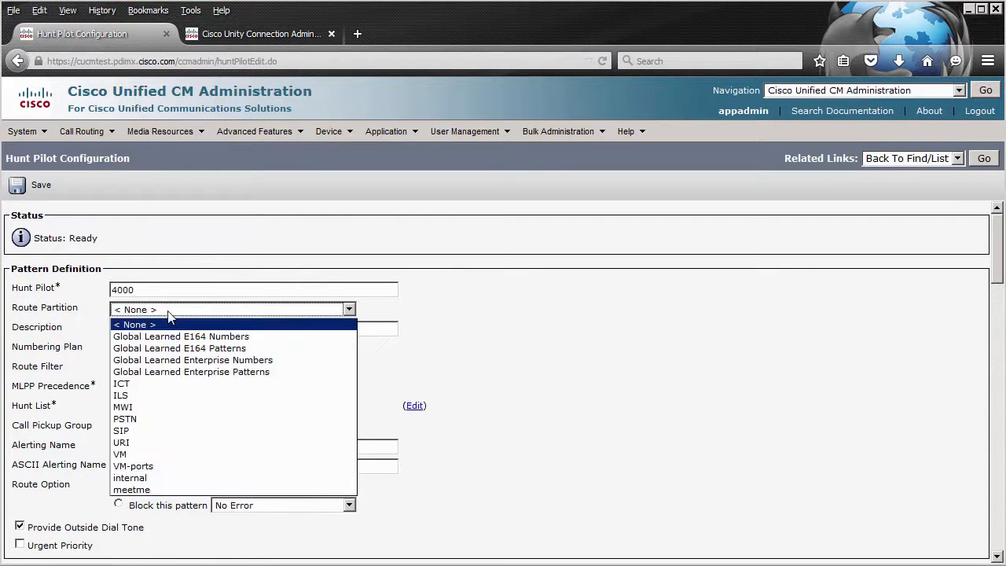
click(198, 454)
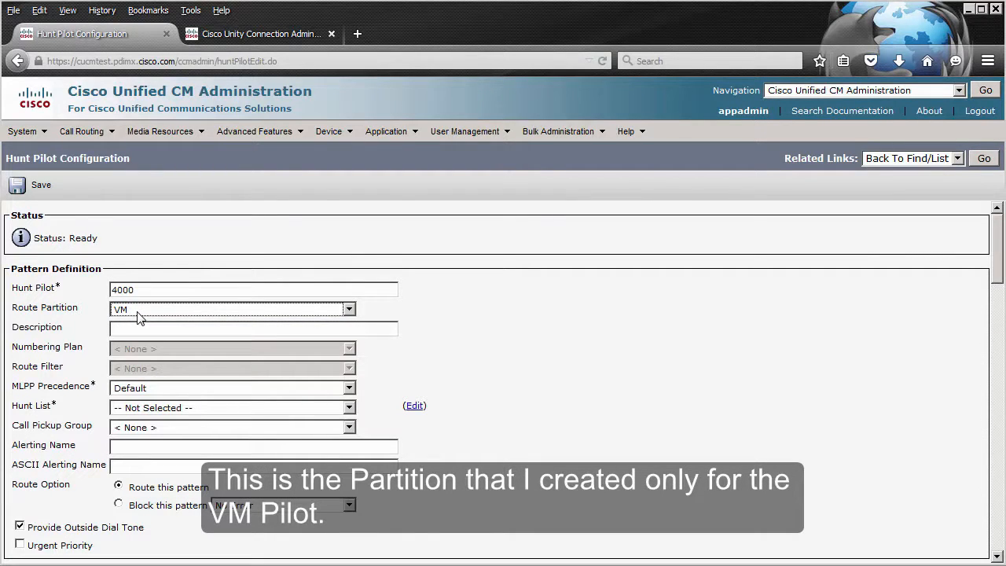
click(134, 328)
text(CUC)
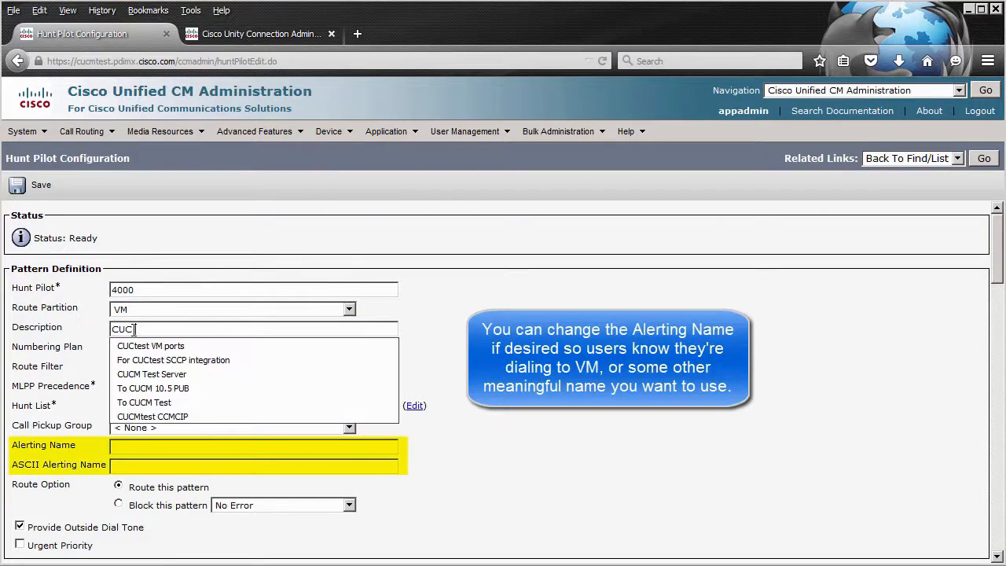
text(Test VM Pilot)
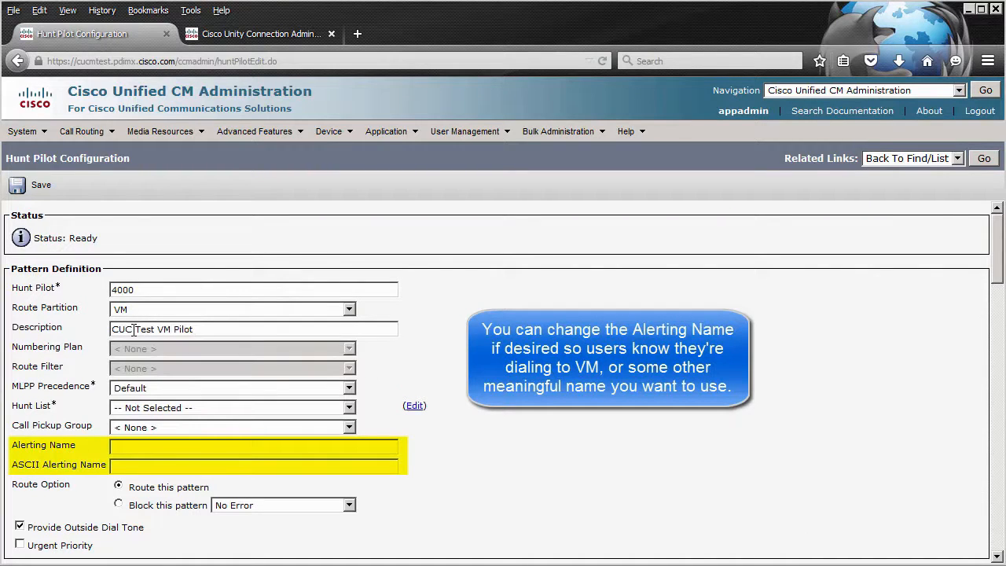
Assign hunt list VM-HL to the hunt pilot, set both alerting names to VM, and save it with the remaining defaults
click(146, 404)
click(177, 435)
click(138, 445)
text(VM)
scroll(100, 440, down, 10)
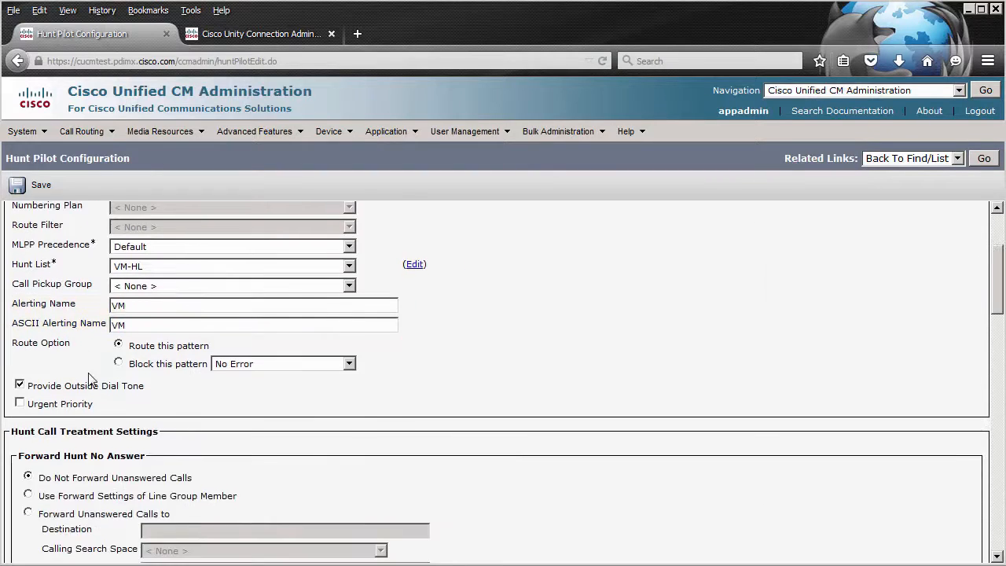
scroll(339, 370, down, 9)
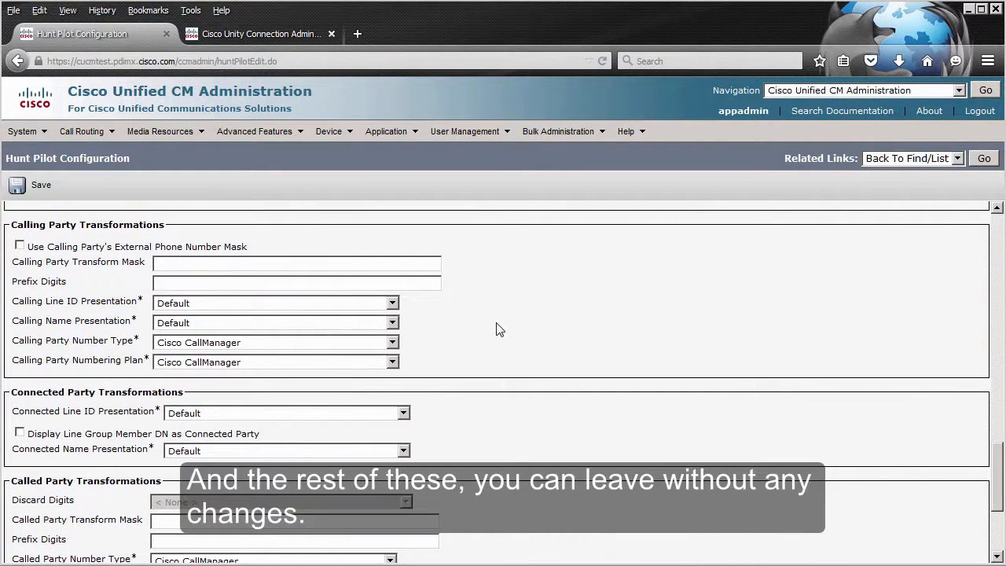
scroll(496, 329, down, 4)
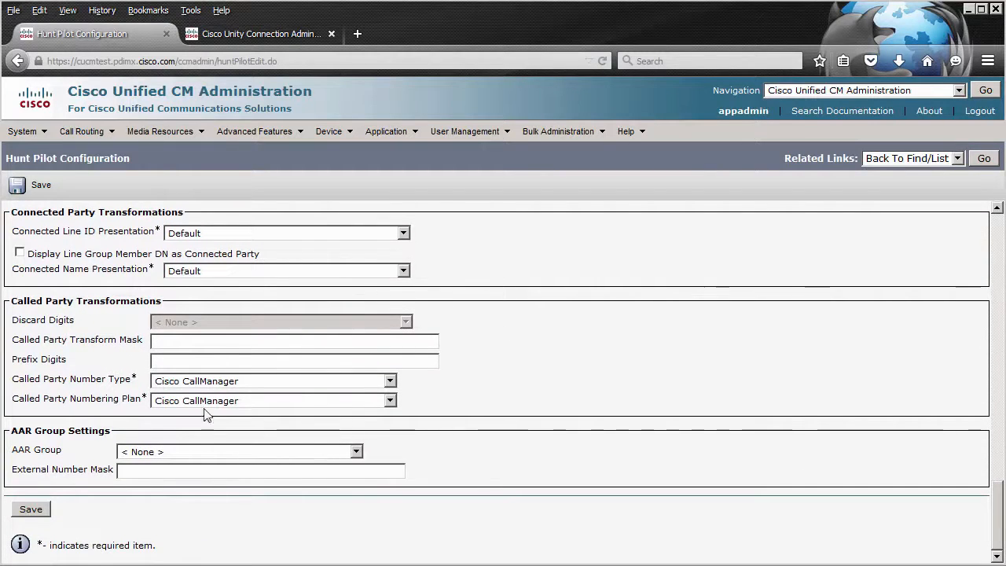
click(35, 512)
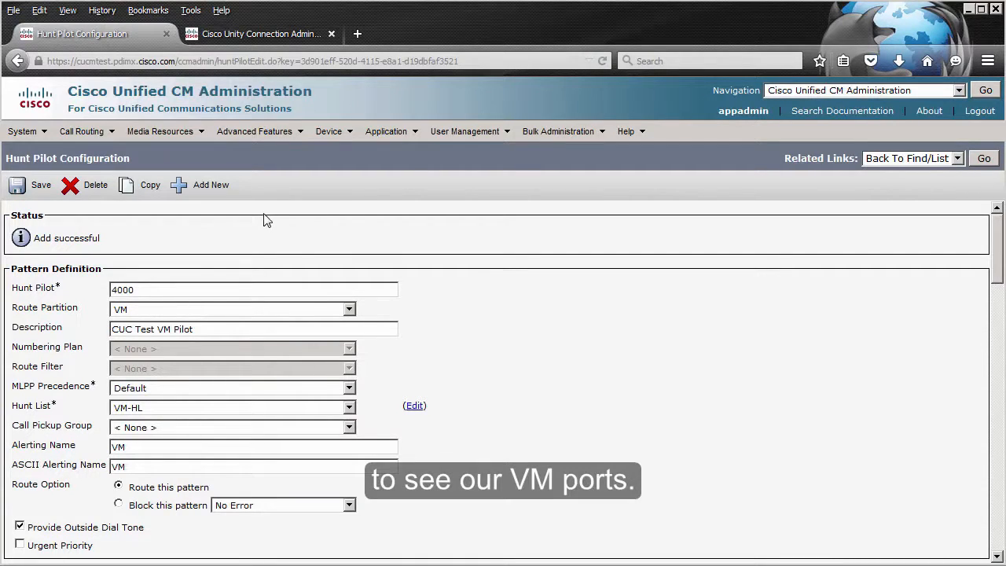
List the Cisco voice mail ports to check their registration status
mouse_move(257, 136)
mouse_move(273, 154)
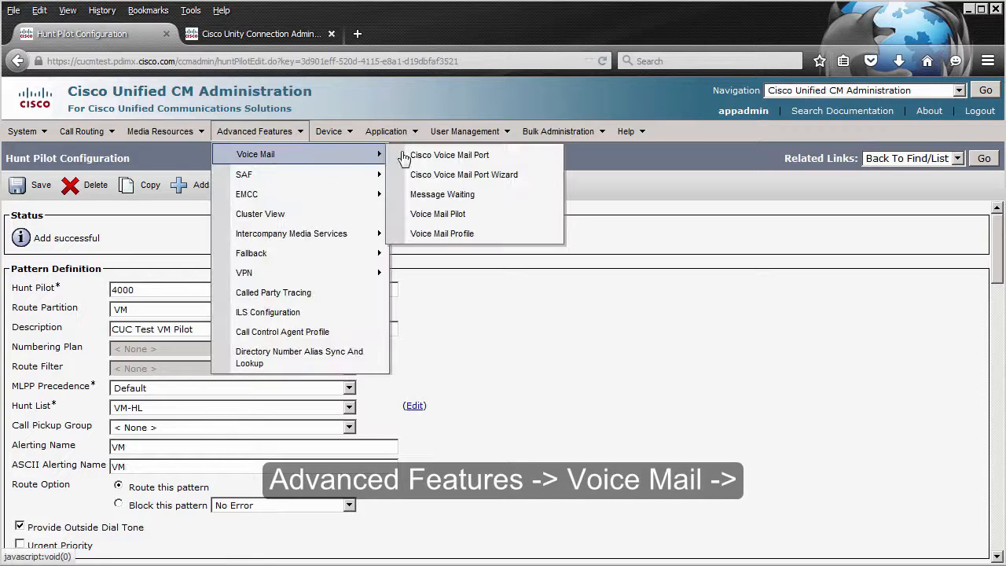
click(451, 156)
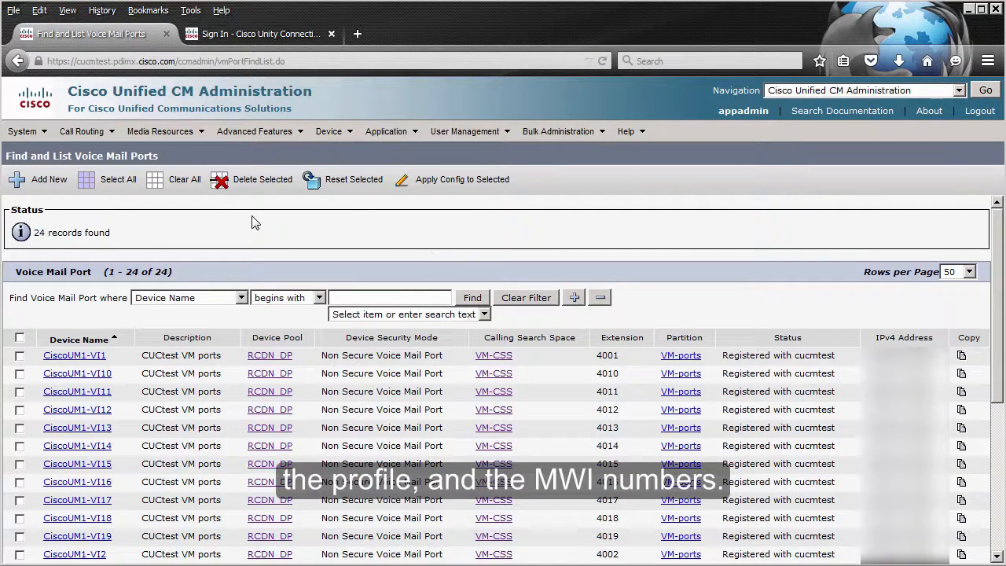
Start a new message waiting number 4025 in partition MWI with the message waiting indicator set to On
mouse_move(247, 134)
mouse_move(268, 155)
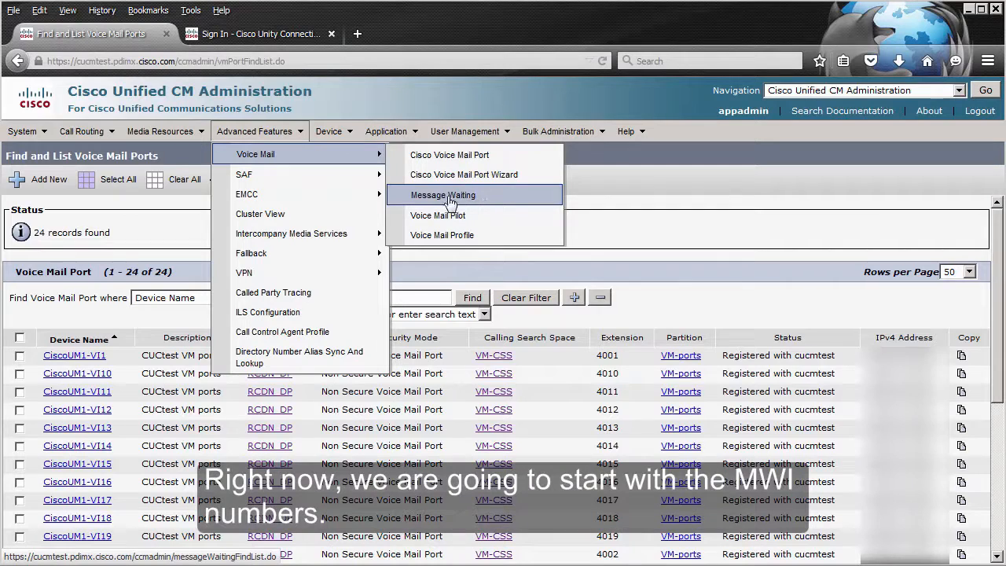
click(487, 197)
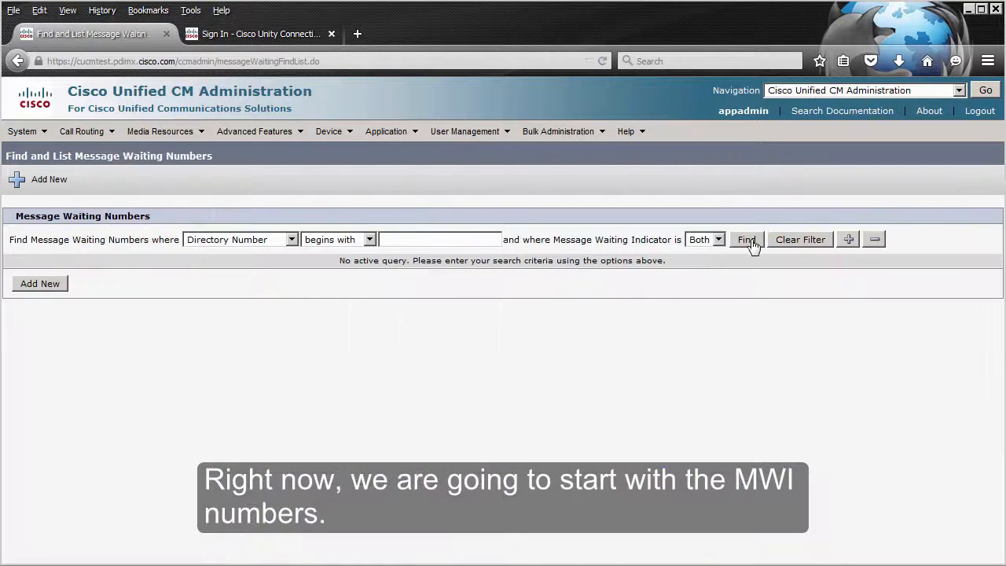
click(748, 241)
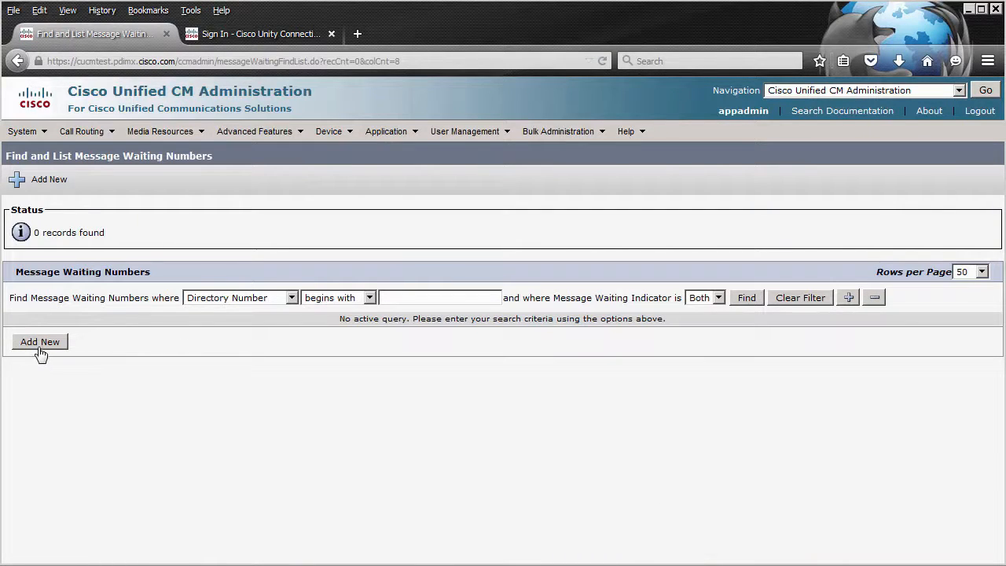
click(40, 344)
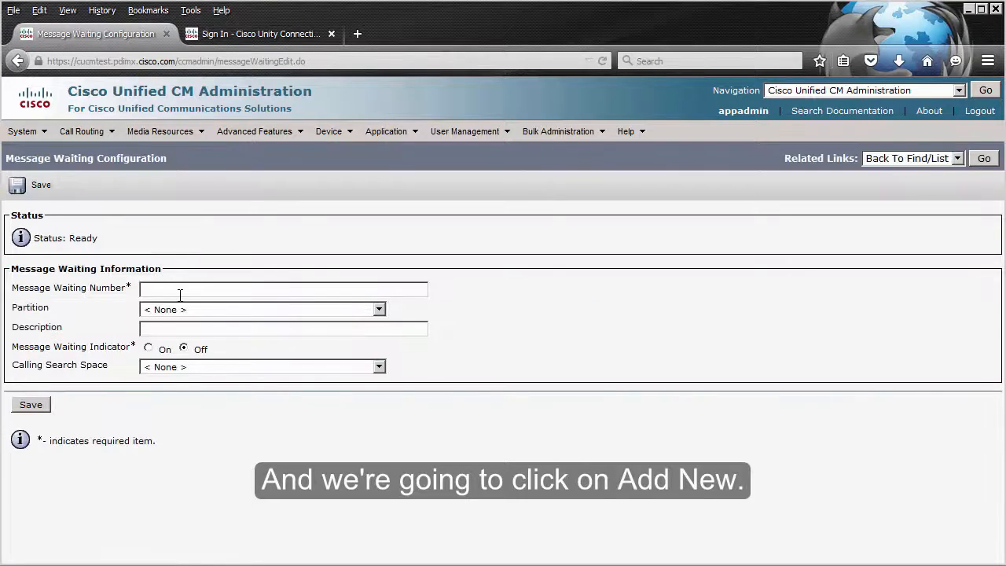
click(179, 295)
text(4025)
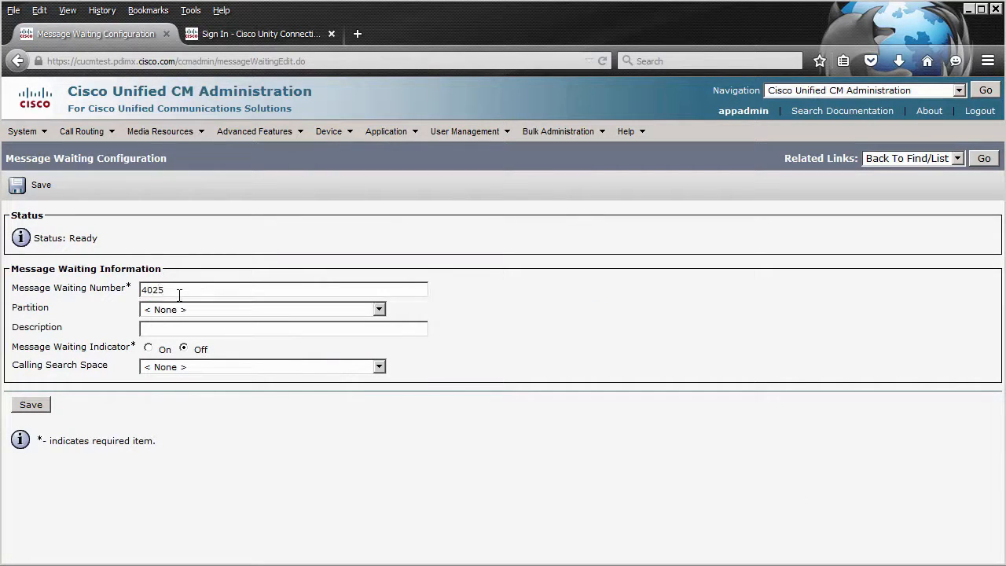
click(149, 350)
click(207, 312)
click(199, 411)
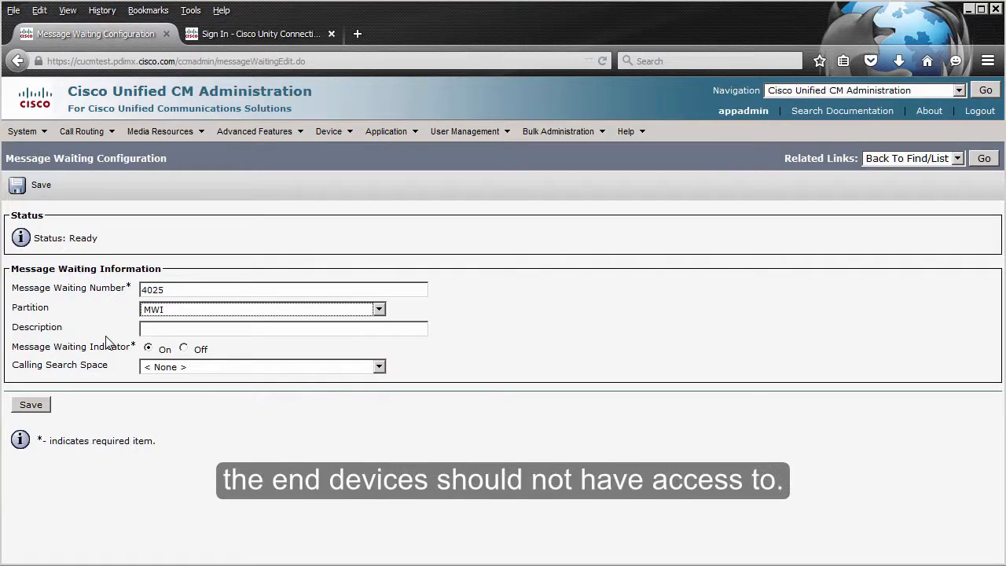
Describe message waiting number 4025 as MWI ON, assign calling search space VM-CSS and save it
click(157, 325)
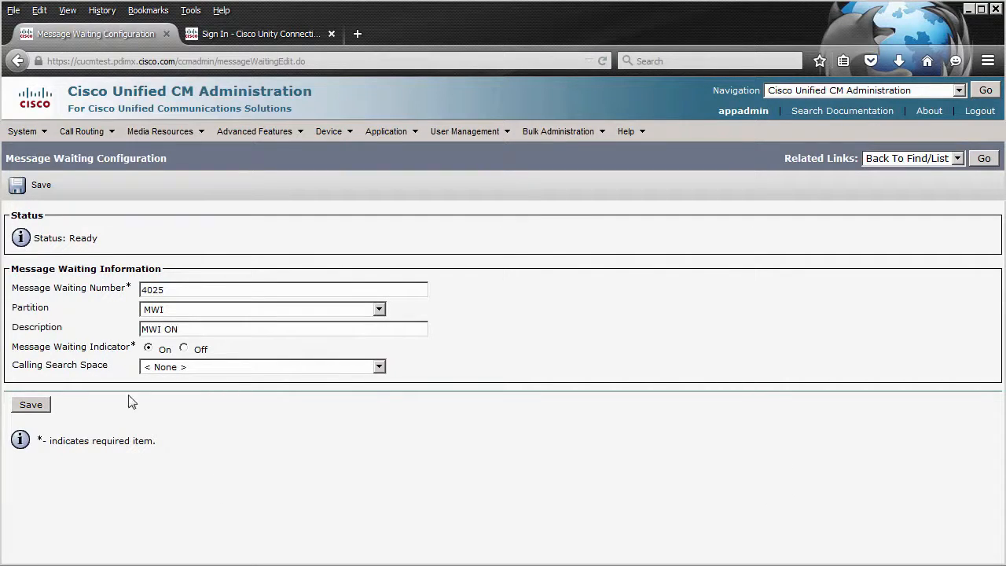
click(226, 367)
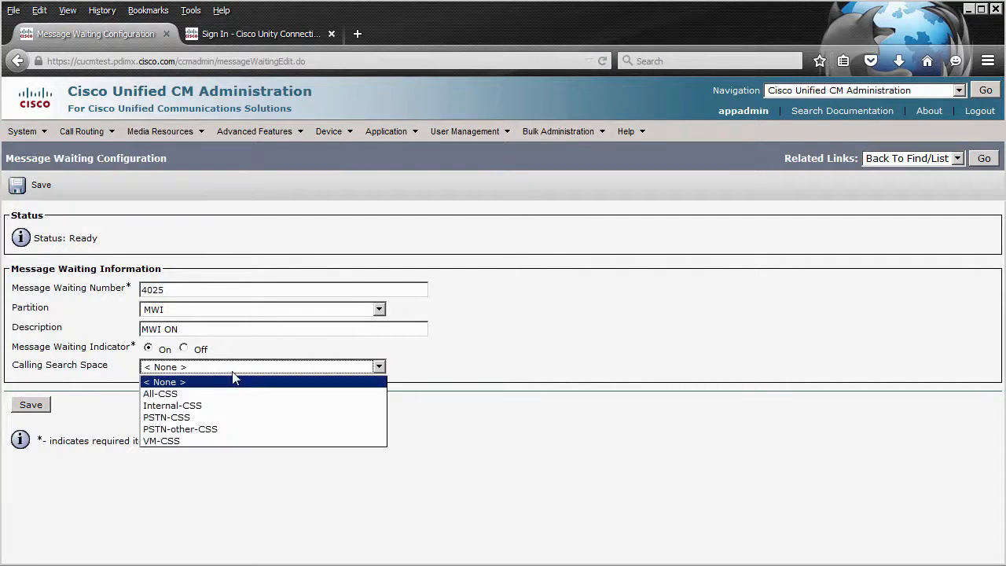
click(177, 443)
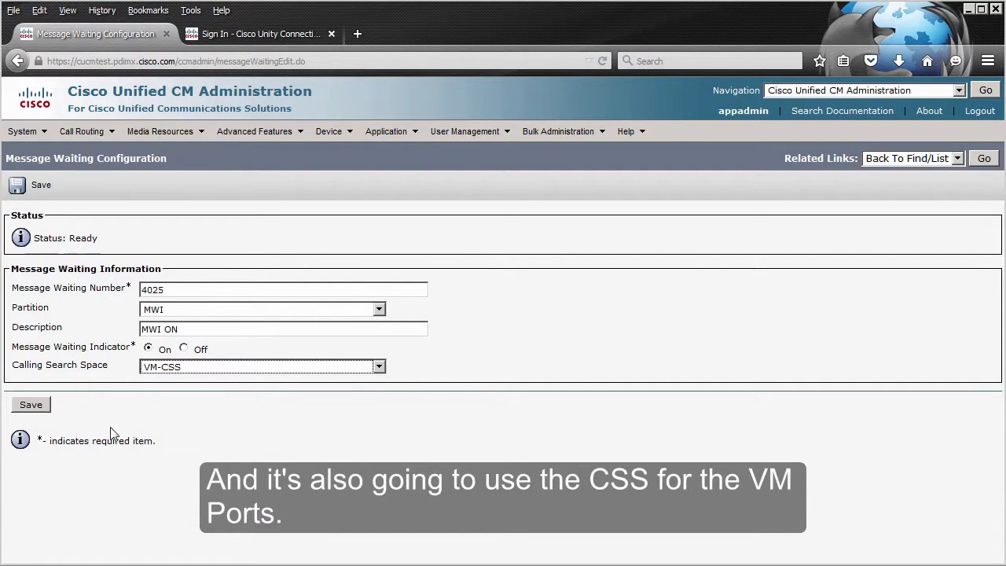
click(41, 408)
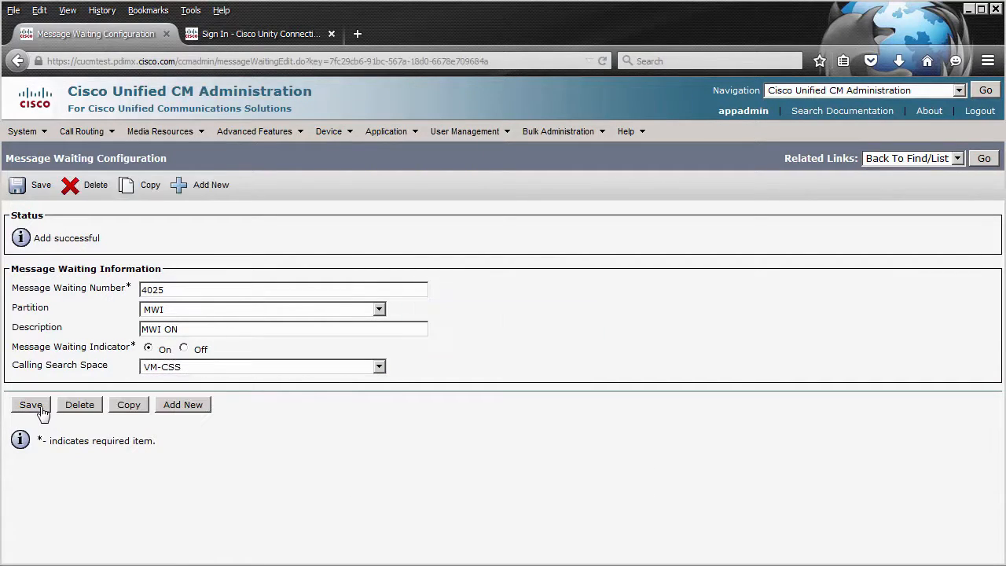
Start another message waiting number, 4026, in partition MWI, keeping its indicator set to Off
click(182, 405)
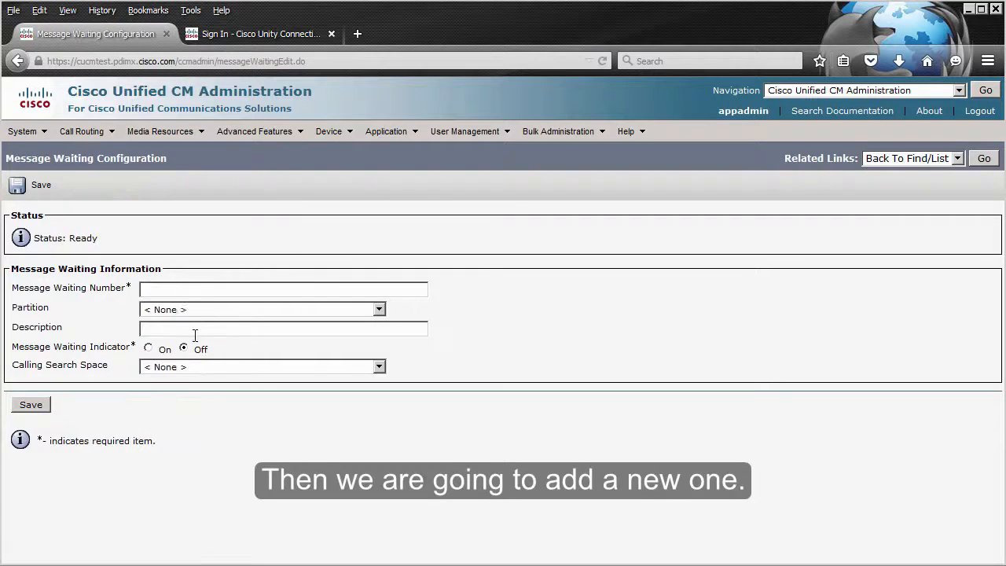
click(174, 289)
text(4026)
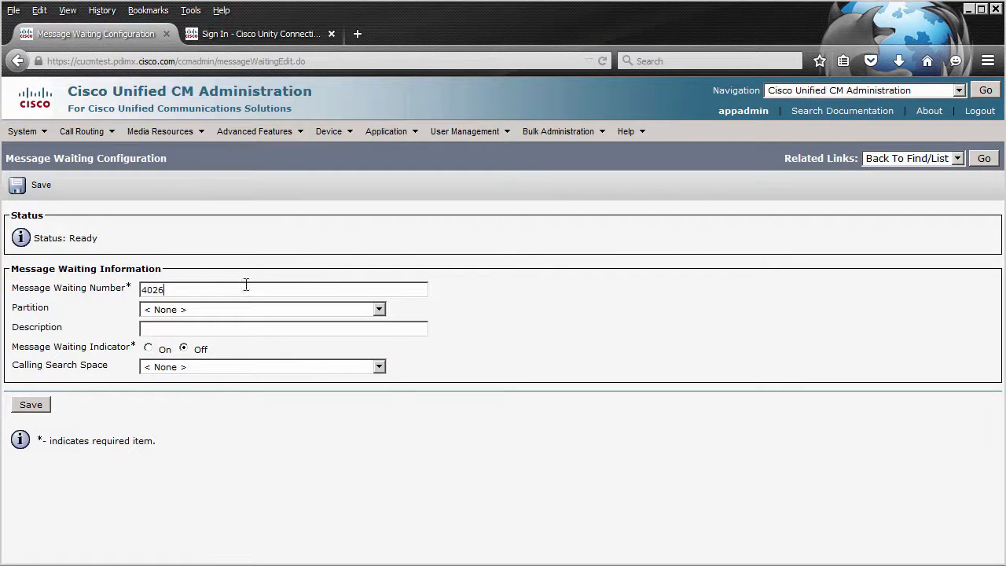
click(255, 310)
click(192, 408)
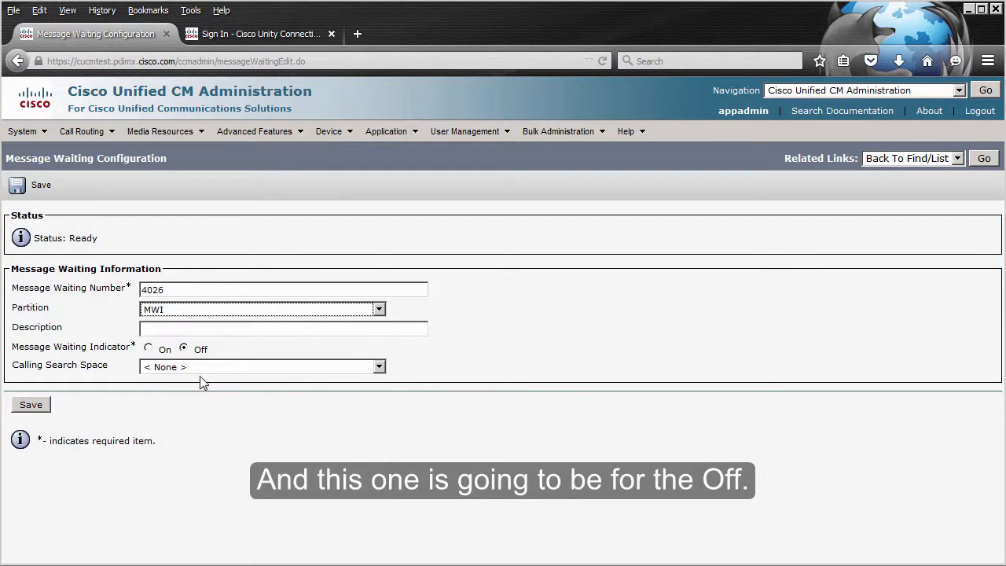
Describe message waiting number 4026 as MWI OFF, assign calling search space VM-CSS and save it
click(158, 329)
text(MWI O)
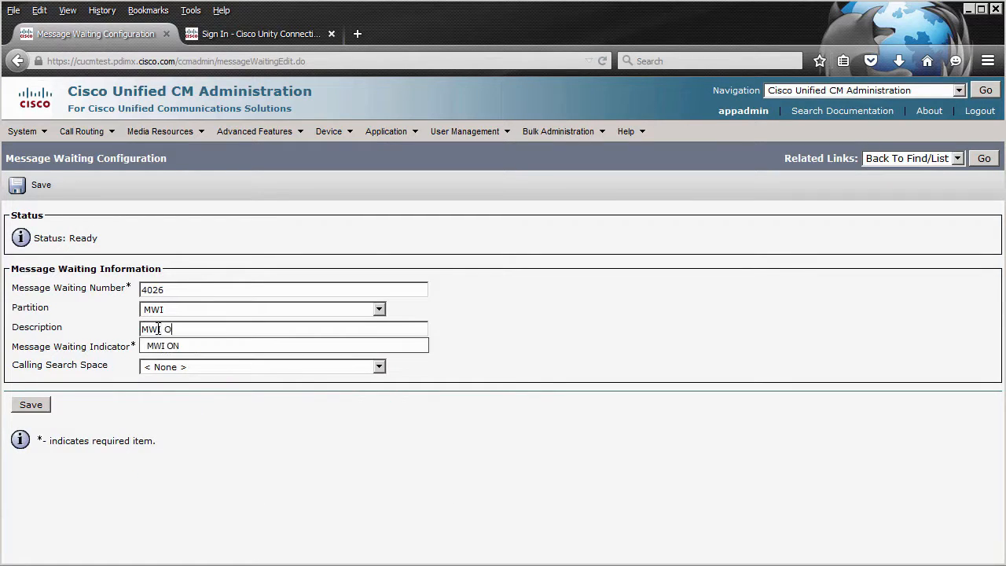
text(FF)
click(186, 369)
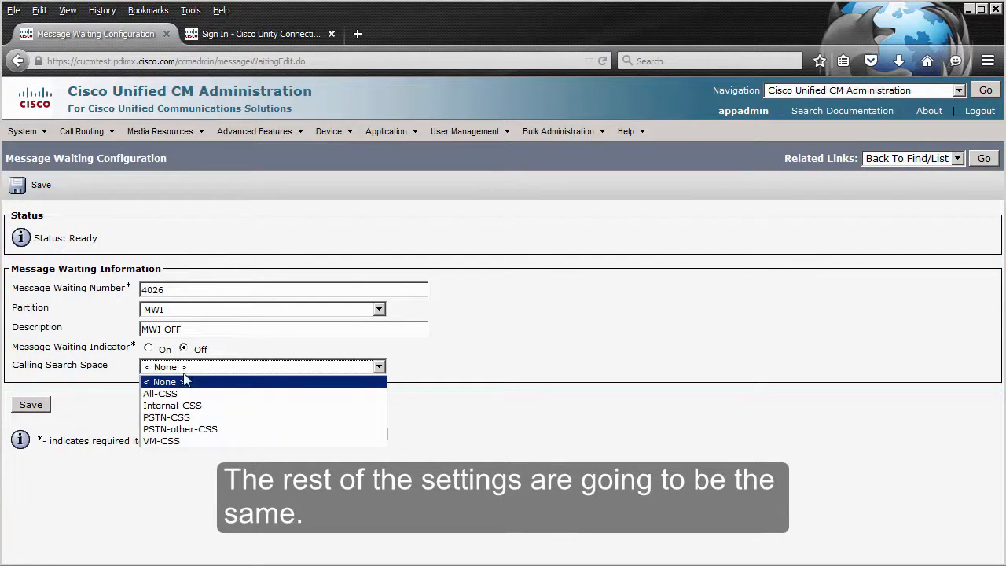
click(163, 440)
click(32, 405)
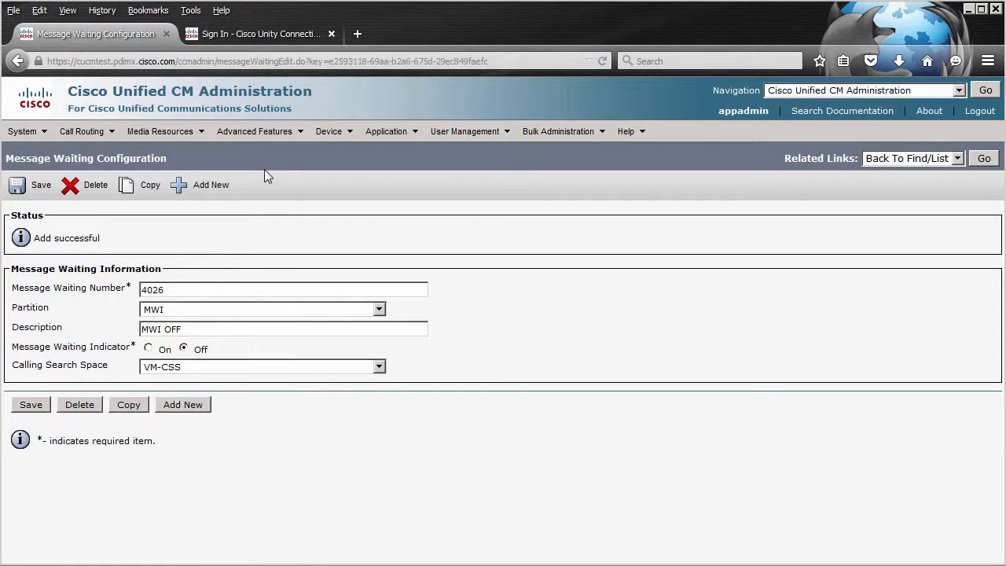
Edit the Default voice mail pilot, setting its pilot number to 4000 and its calling search space to VM-CSS
mouse_move(254, 132)
mouse_move(275, 151)
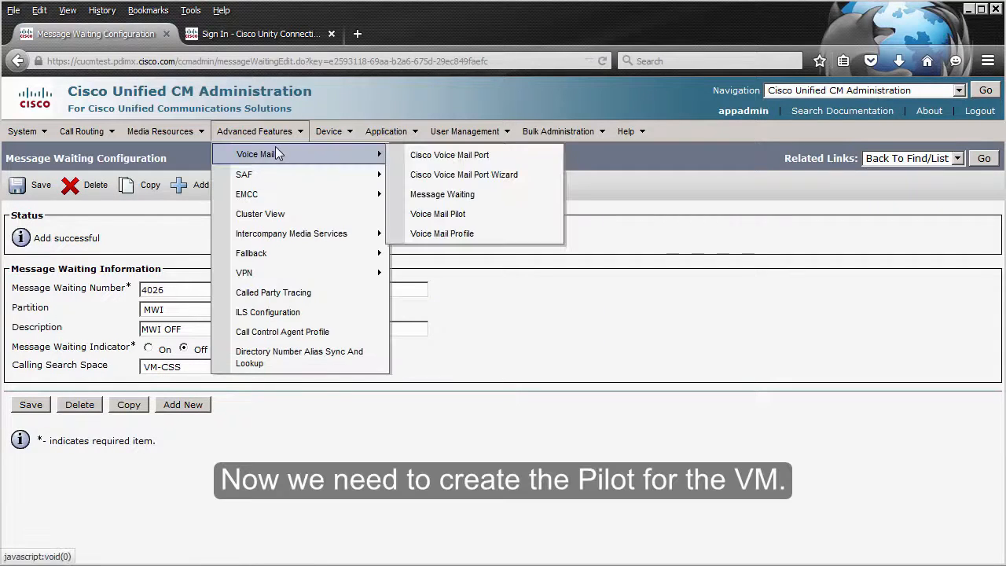
click(496, 218)
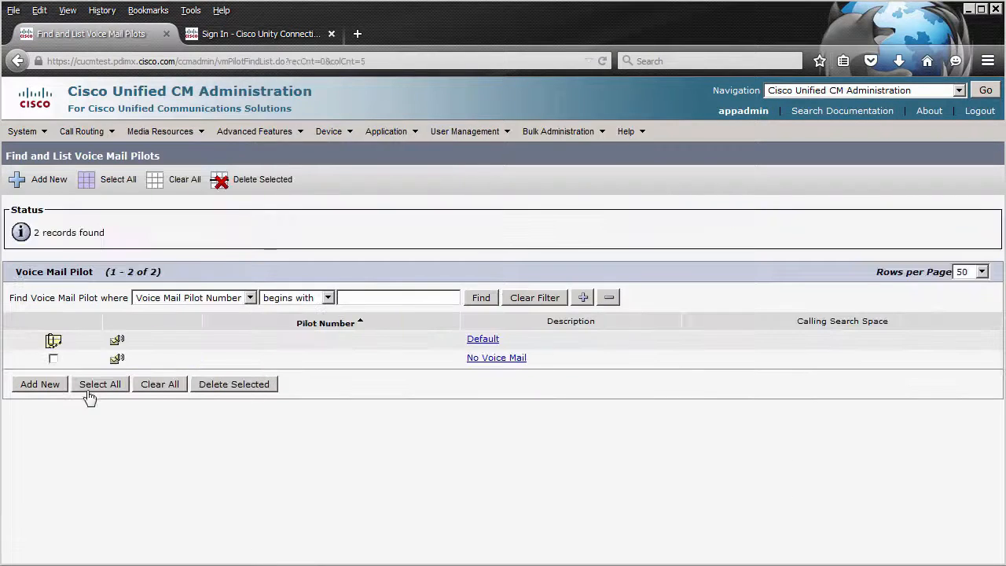
click(477, 344)
click(253, 311)
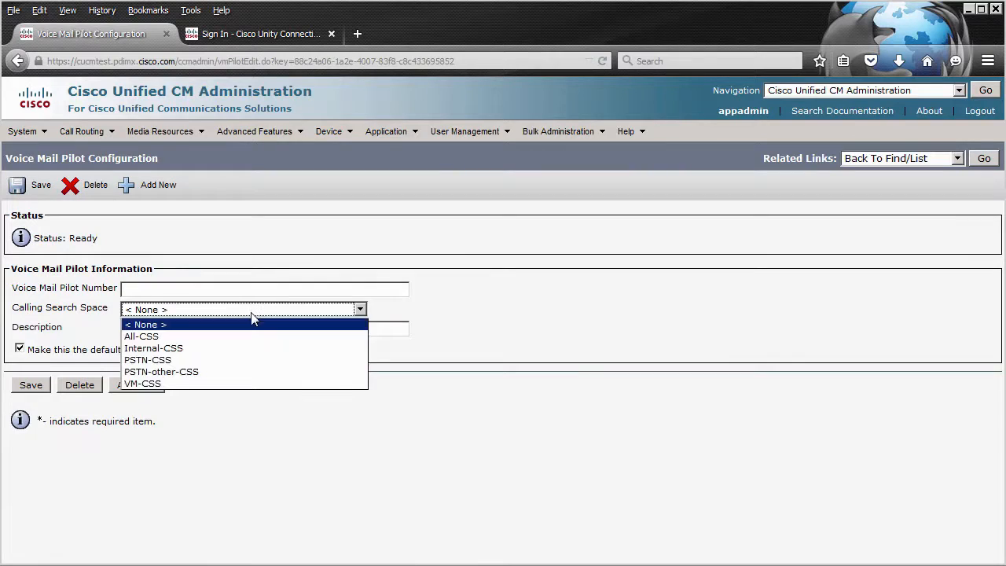
click(175, 248)
click(167, 290)
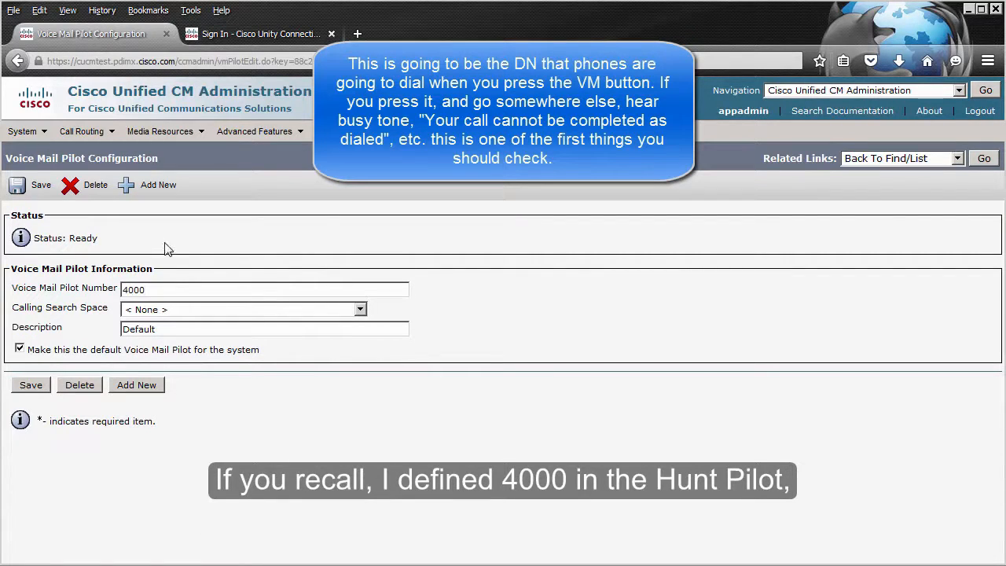
click(151, 312)
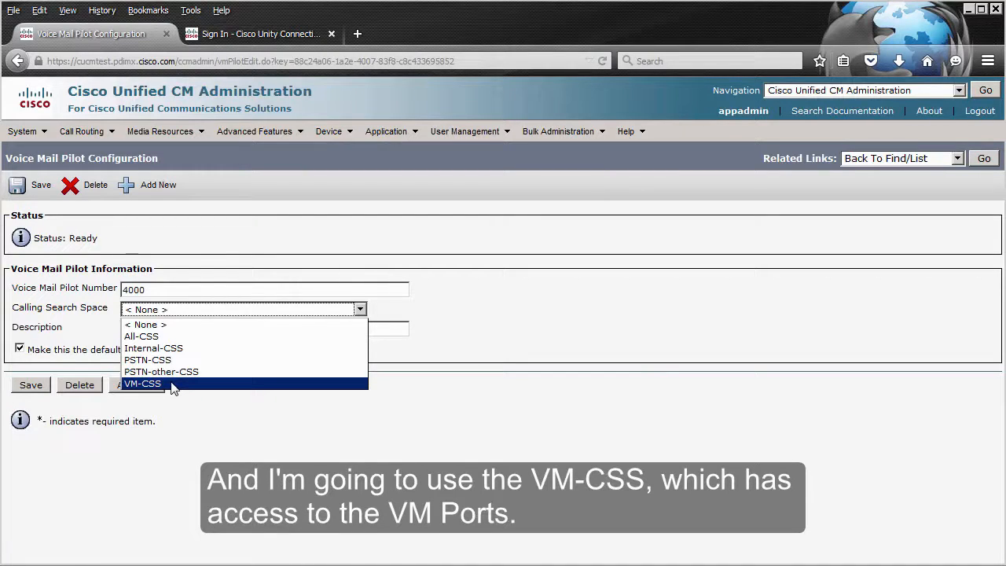
click(173, 386)
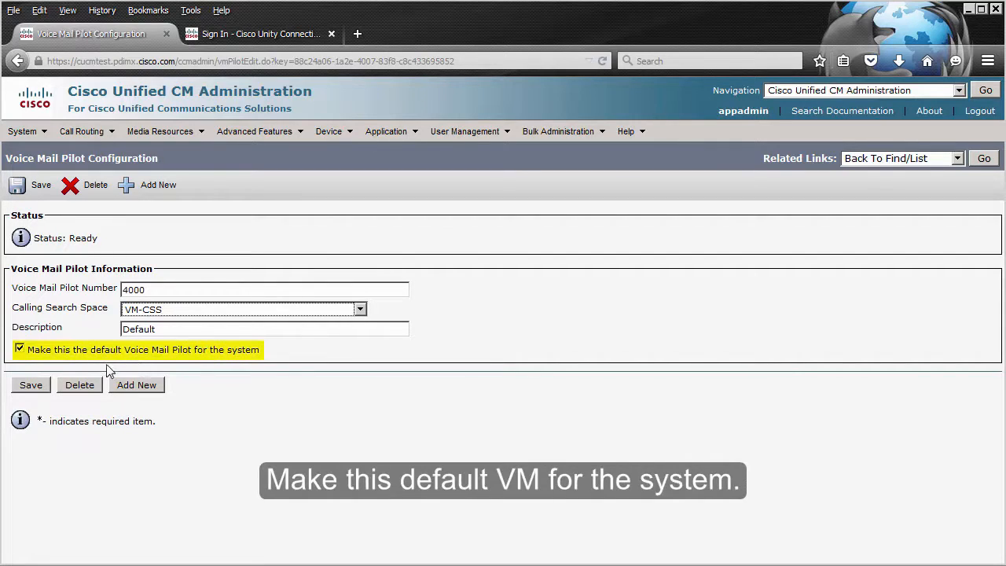
Change the voice mail pilot's description to CUC Test, save it and return to the pilot list
drag(175, 328, 61, 312)
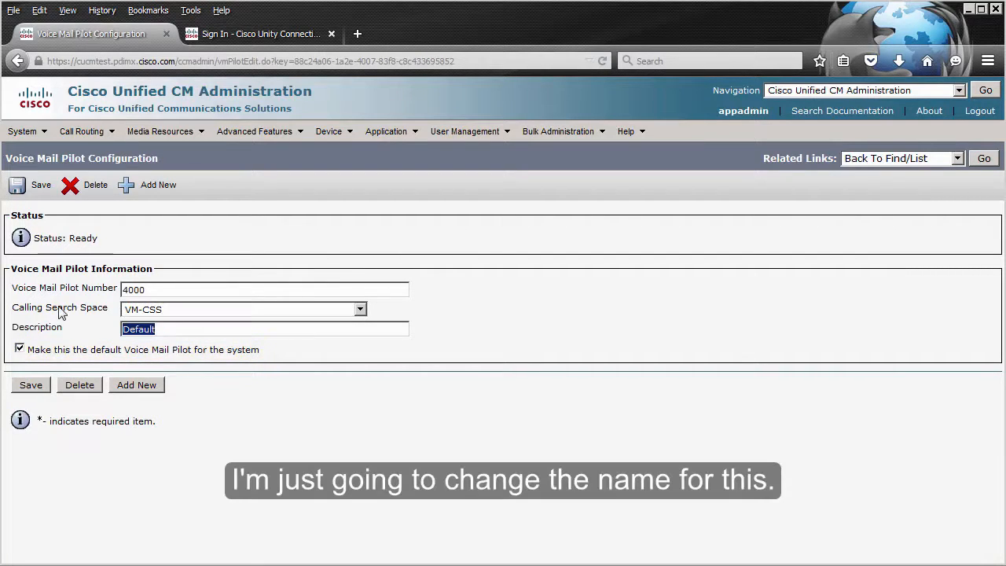
text(CUC Test)
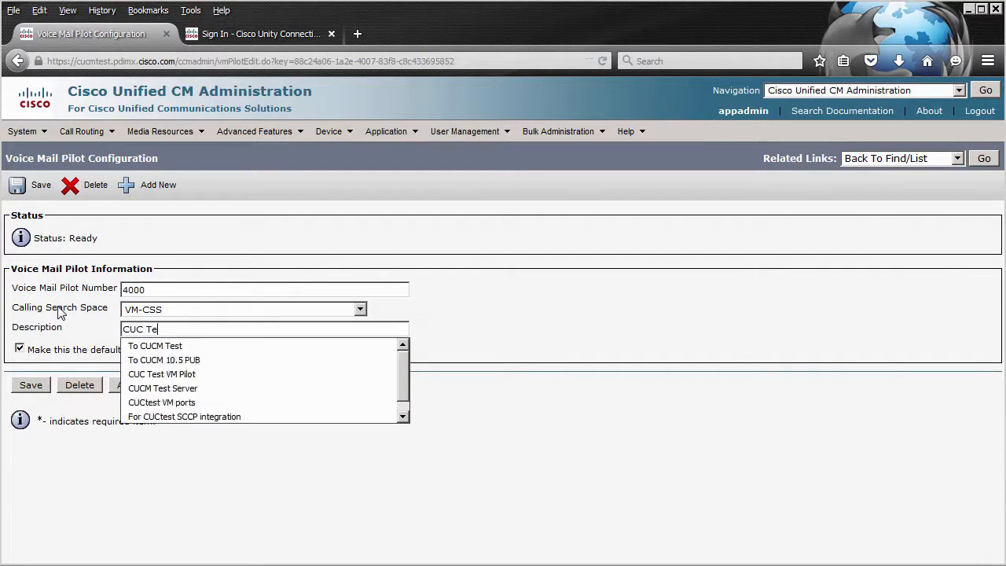
click(25, 385)
click(983, 159)
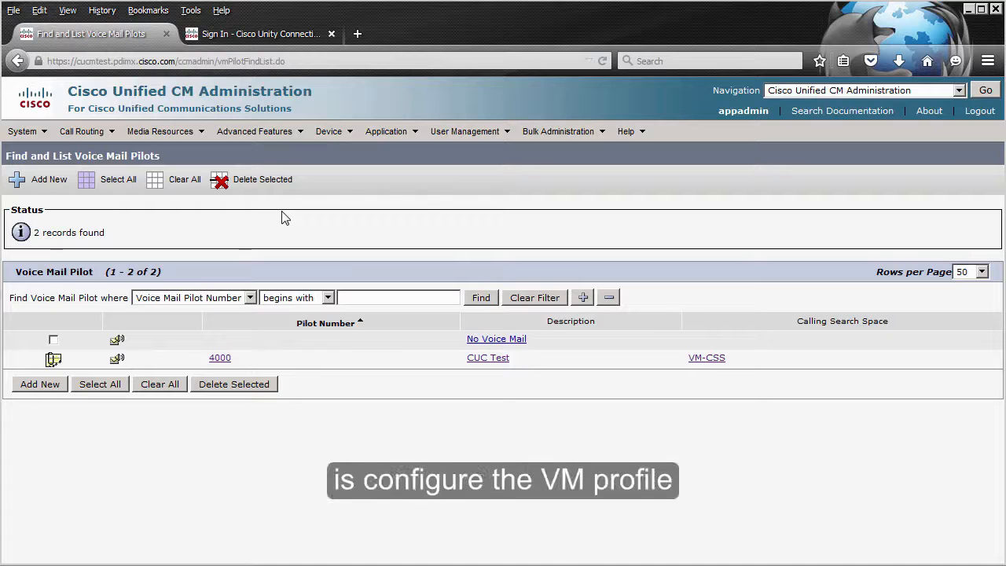
Open the Default voice mail profile and enter CUC Test VM Profile as its name
mouse_move(255, 132)
mouse_move(260, 155)
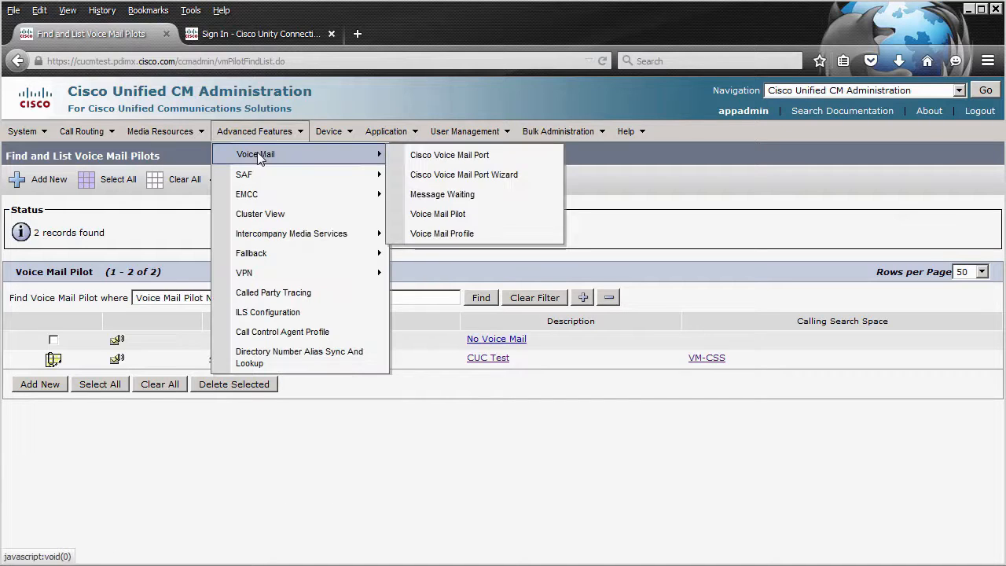
click(481, 235)
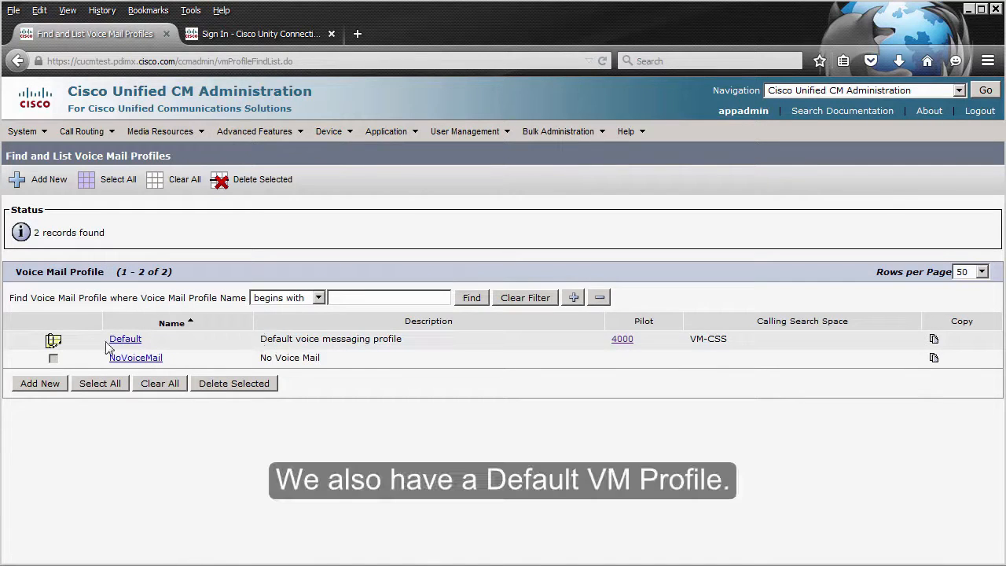
click(125, 344)
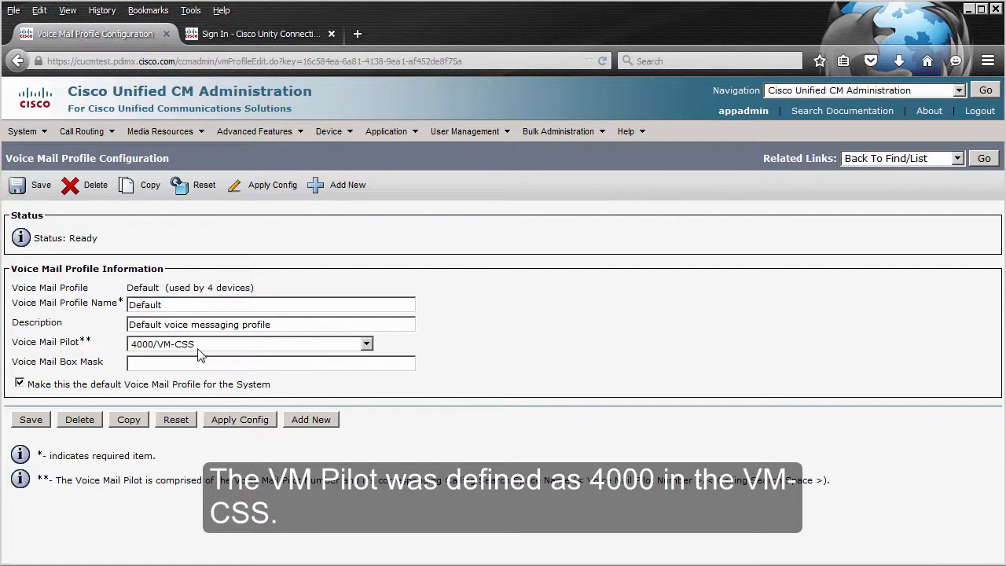
drag(170, 306, 76, 300)
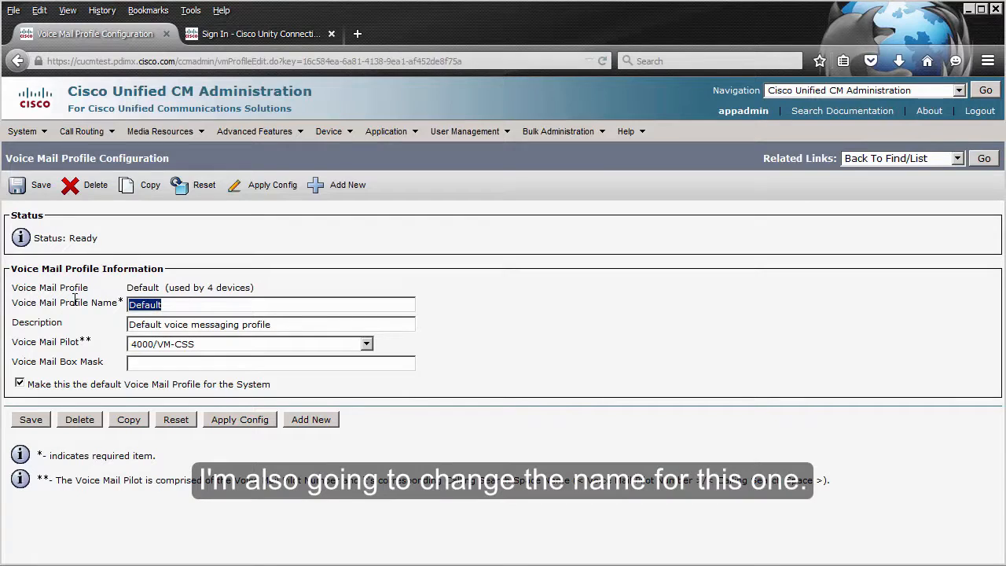
text(CUC Test VM Profile)
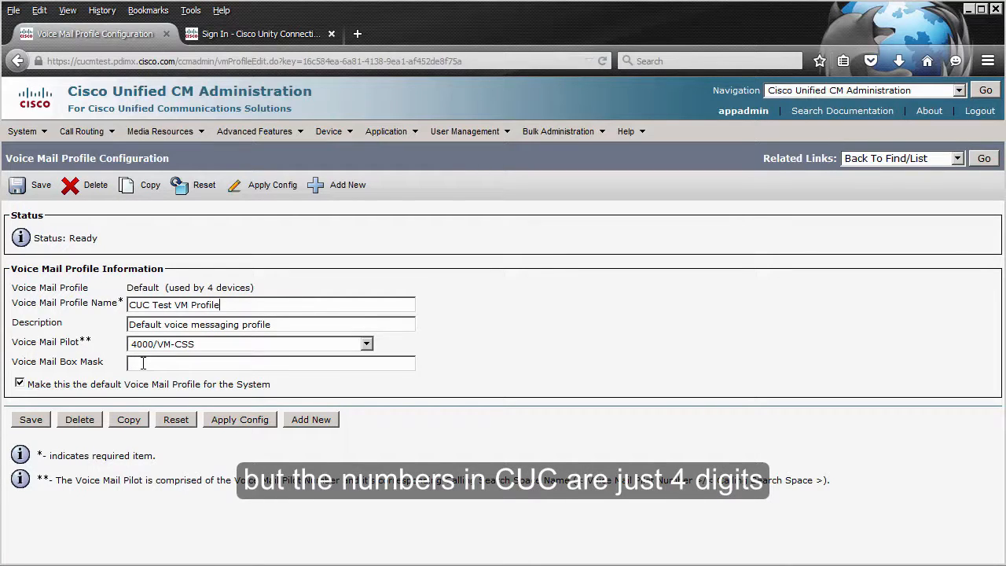
Replace the spaces in the voice mail profile name with dashes, making it CUC-Test-VM-Profile
click(143, 363)
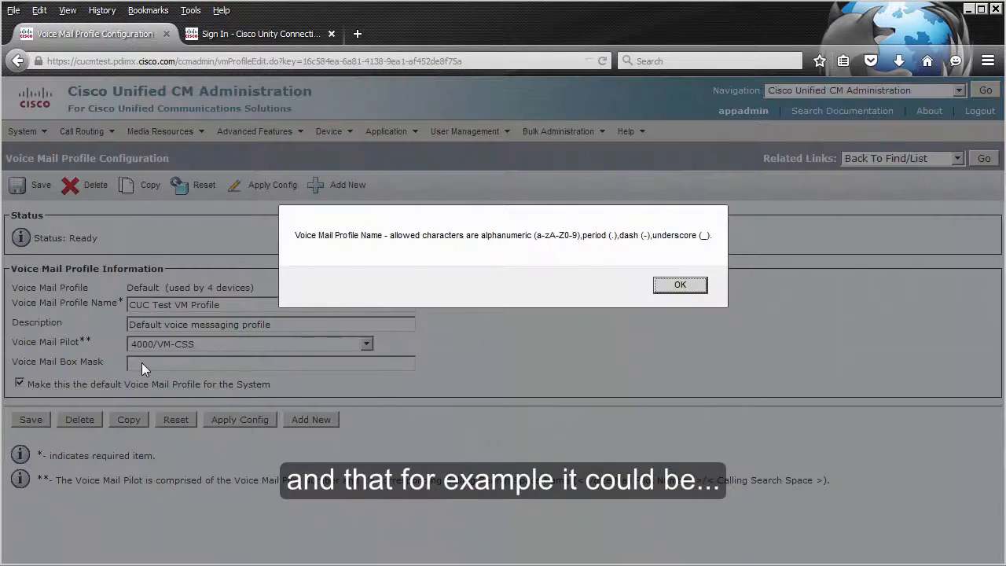
click(694, 283)
click(172, 309)
key(ctrl+Left)
key(BackSpace)
text(-)
key(ctrl+Right)
key(BackSpace)
text(-)
key(ctrl+Right)
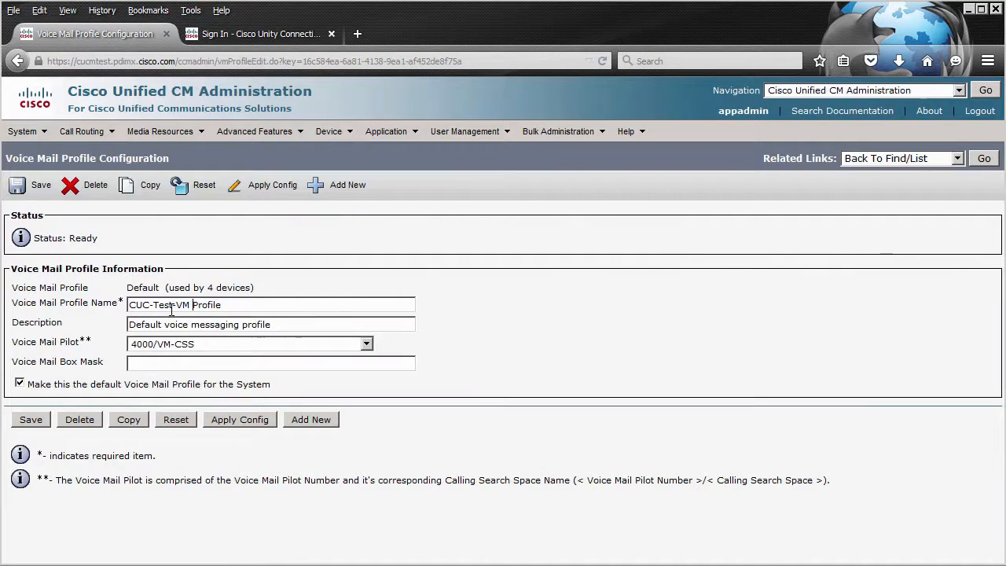
key(BackSpace)
text(-)
click(179, 368)
text(XXXX)
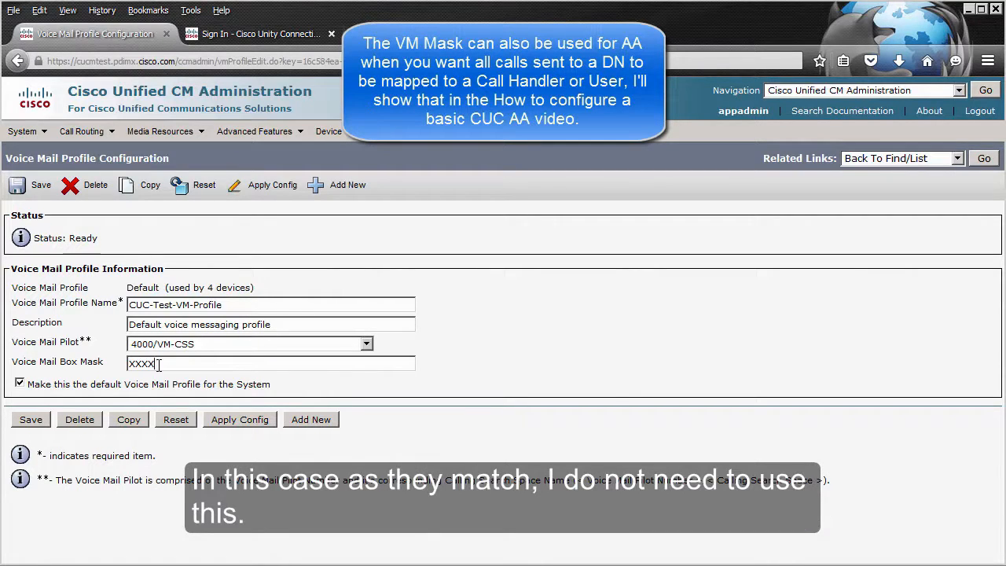
double_click(154, 364)
key(Delete)
Save the renamed voice mail profile
click(31, 420)
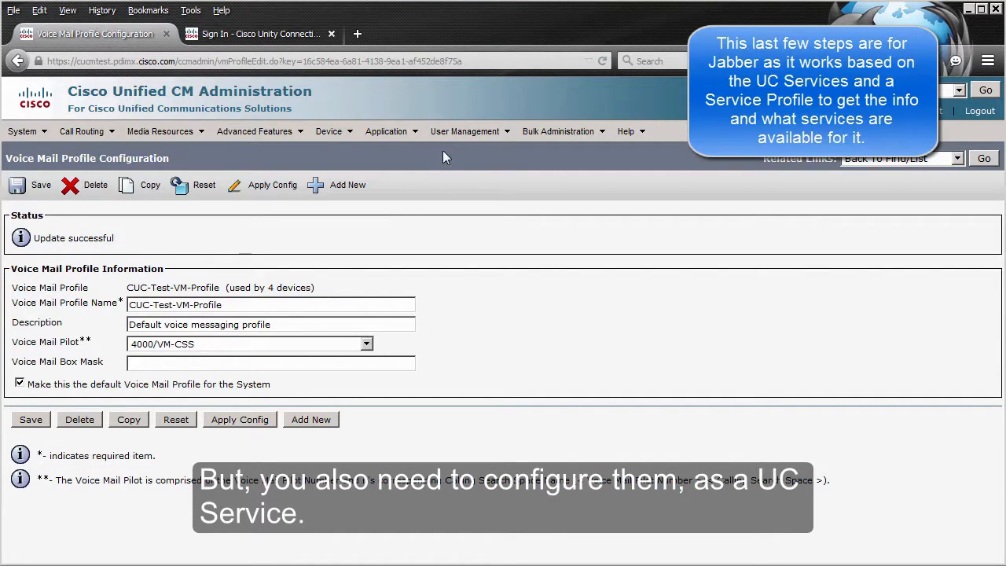
Start a new UC service of type Voicemail and set its product type to Unity Connection
mouse_move(445, 140)
mouse_move(503, 232)
click(633, 350)
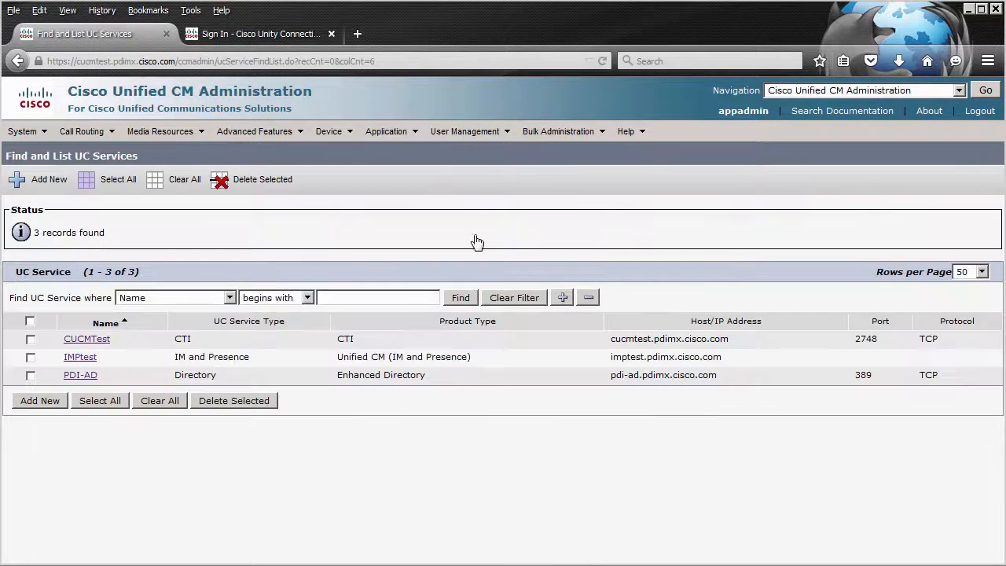
click(39, 402)
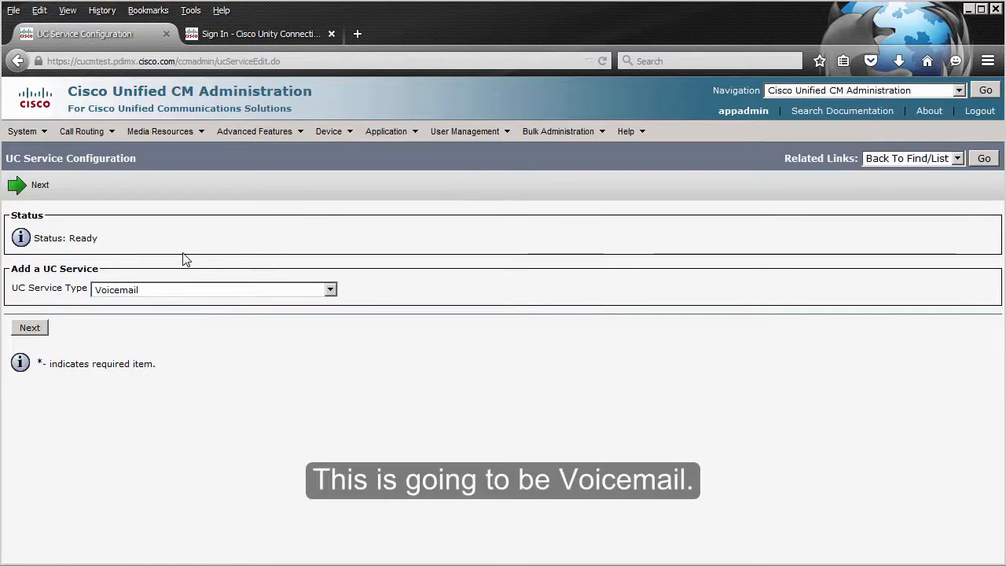
click(32, 329)
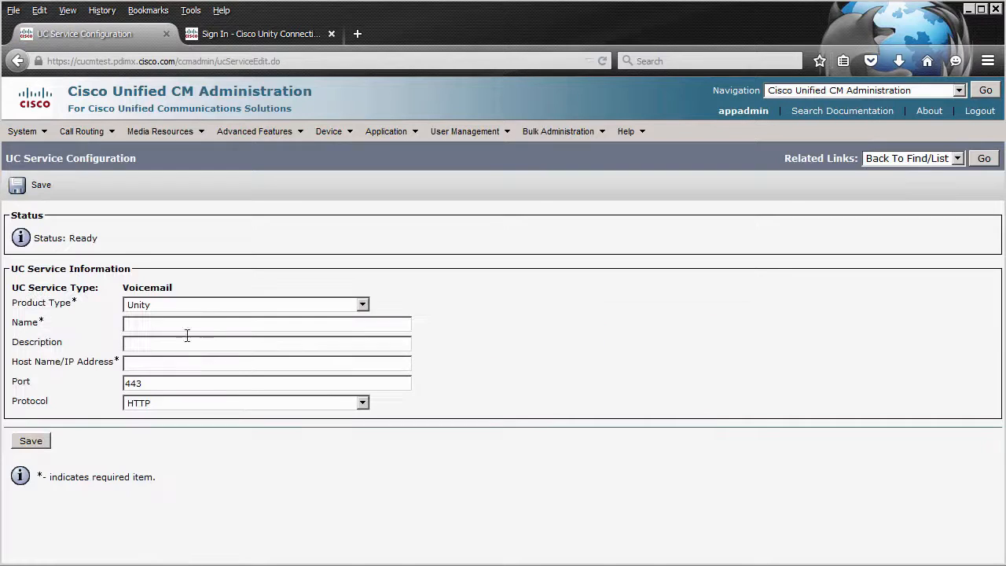
click(197, 305)
click(192, 334)
Name the voicemail service CUCtest, describe it as CUCTest VM, set its host to cuctest.pdimx.cisco.com and save it
click(156, 326)
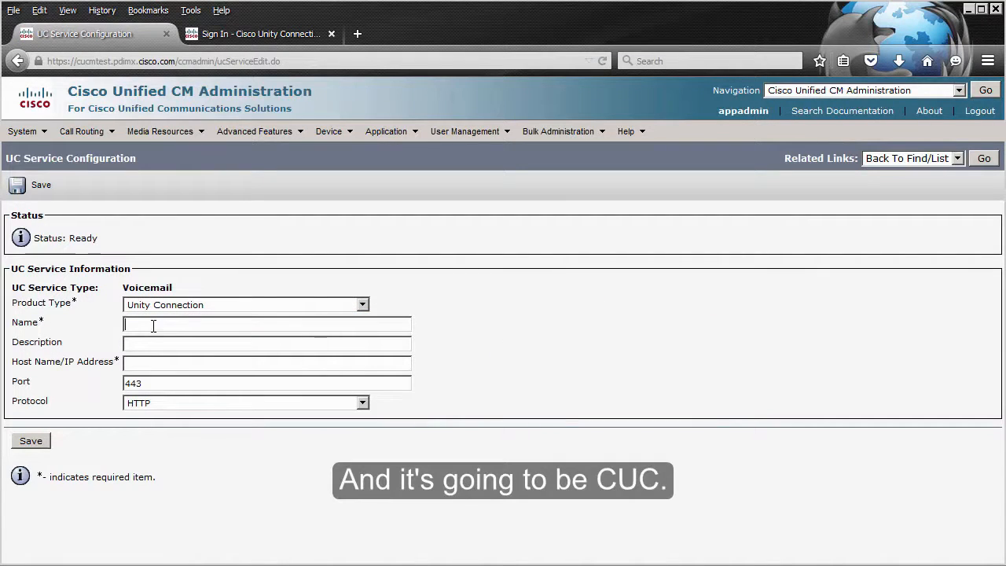
text(CUCtest)
click(156, 343)
text(CUCTest VM)
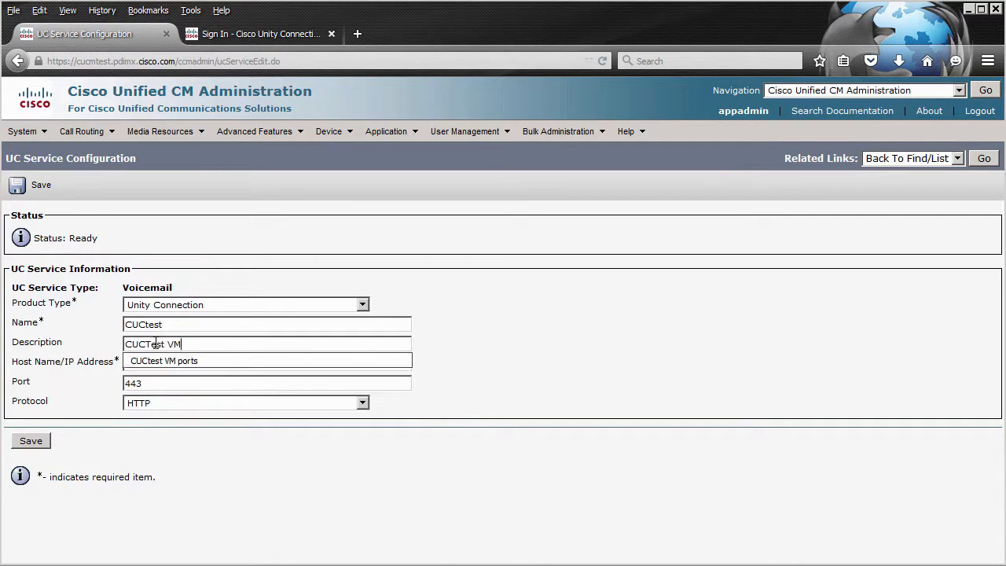
key(Tab)
text(cuctest.pdimx.cisco.com)
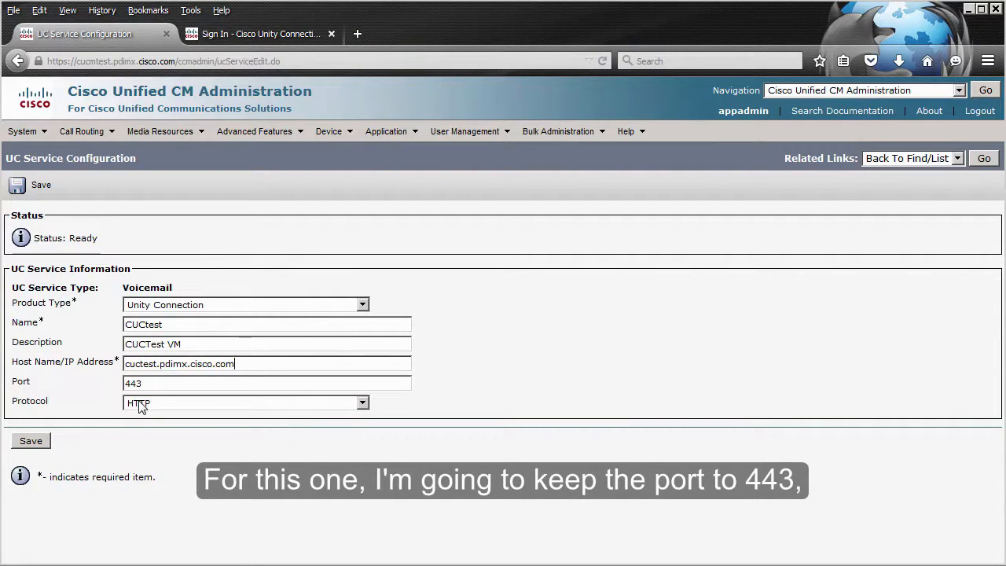
click(31, 443)
Start another UC service, choosing MailStore as the service type
click(311, 441)
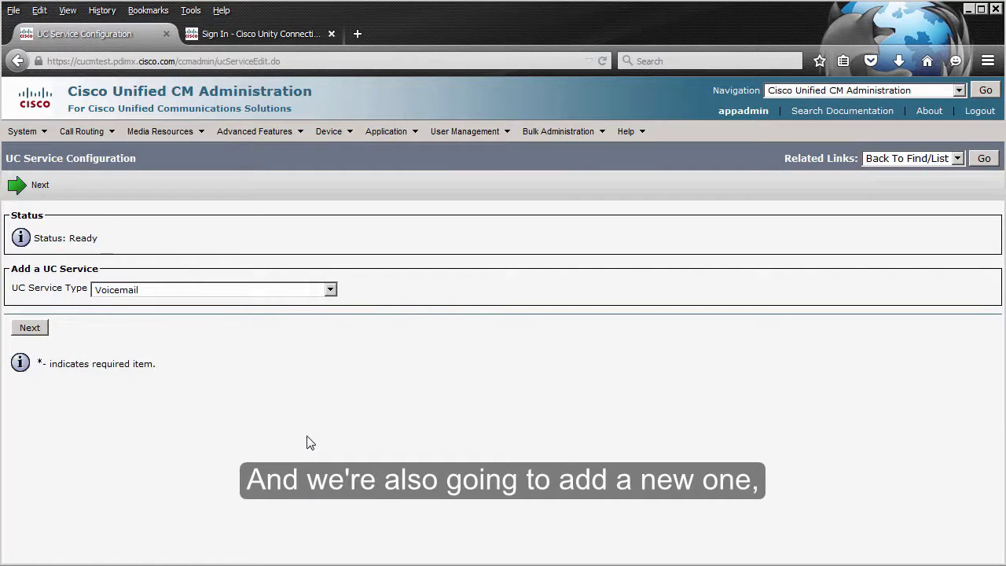
click(117, 290)
click(148, 318)
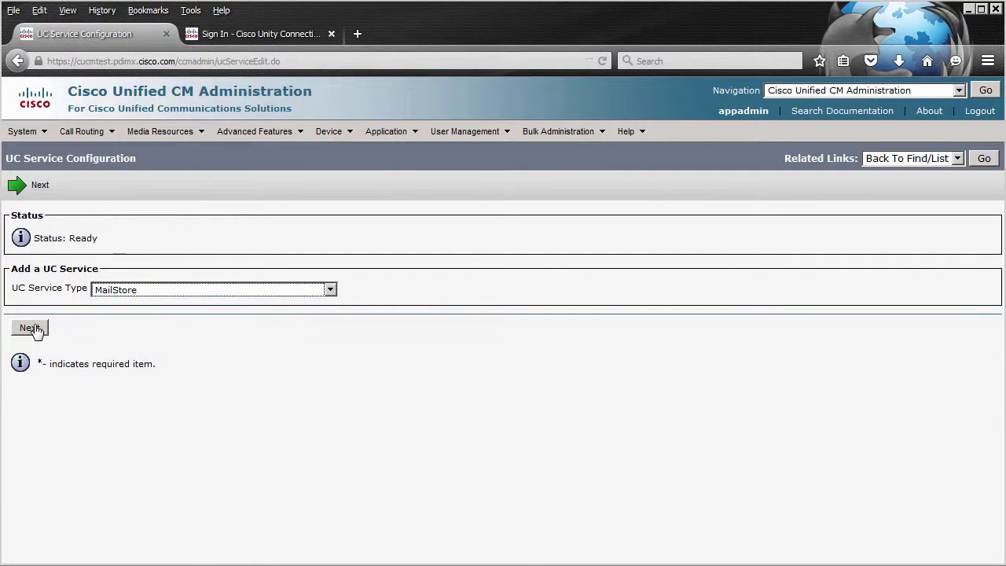
click(32, 329)
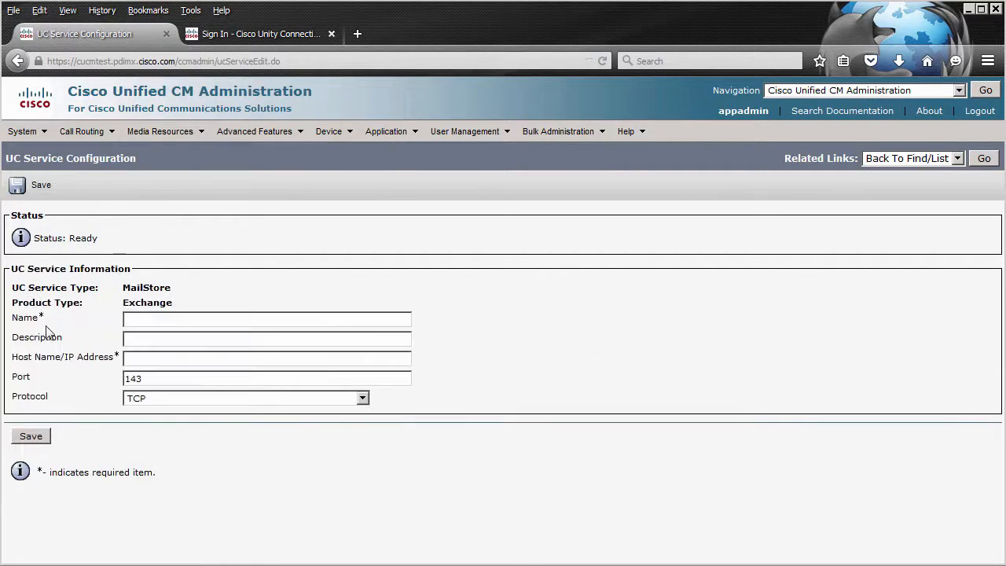
Name the MailStore service CUCtest-MS, describe it as CUC Test MS, set its host to cuctest.pdimx.cisco.com and save it
click(157, 320)
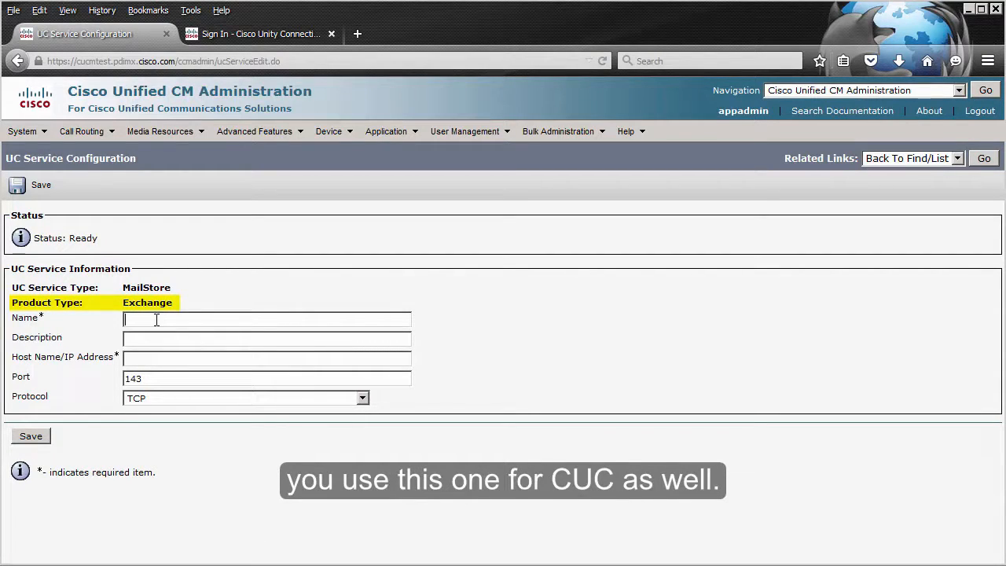
text(CUCtest-MS)
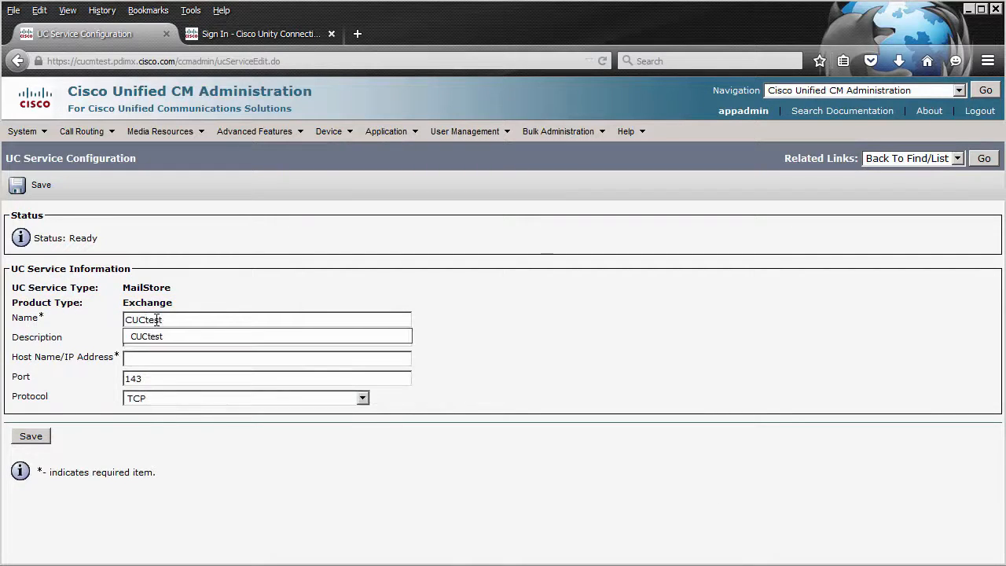
key(Tab)
text(CUC Test MS)
key(Tab)
text(cuctest.pdimx.cisco.com)
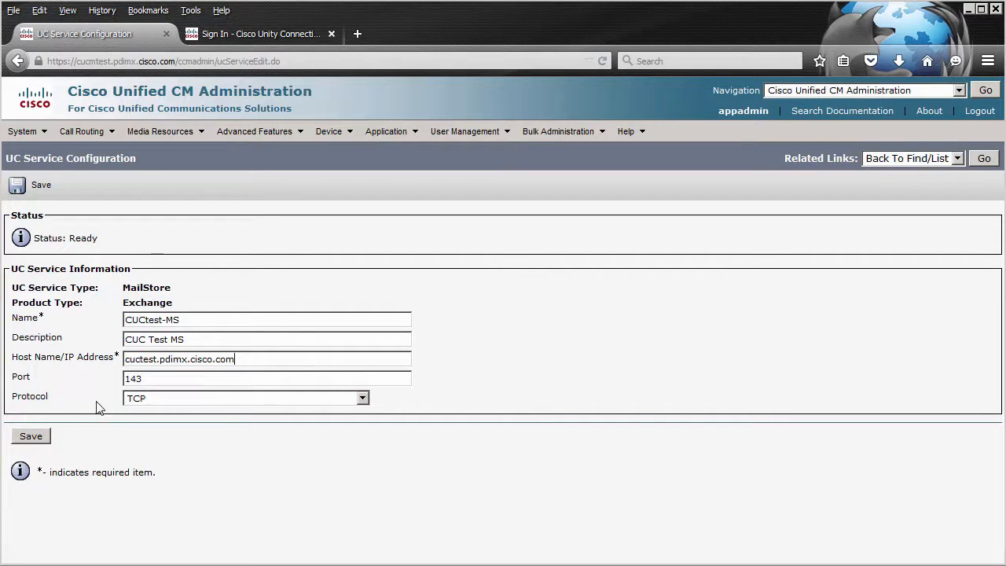
click(30, 438)
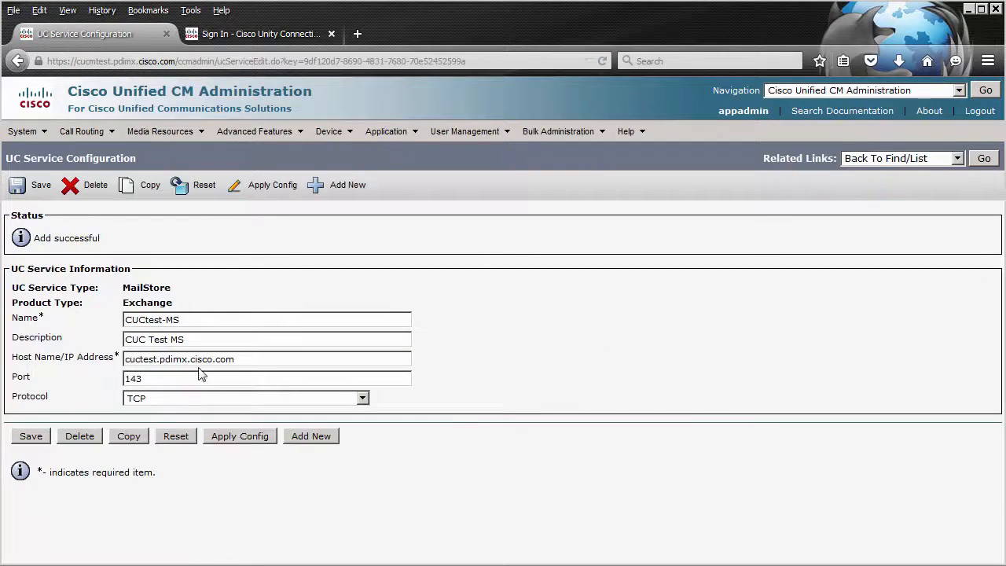
List the service profiles and open RCDN_SP for editing
mouse_move(467, 135)
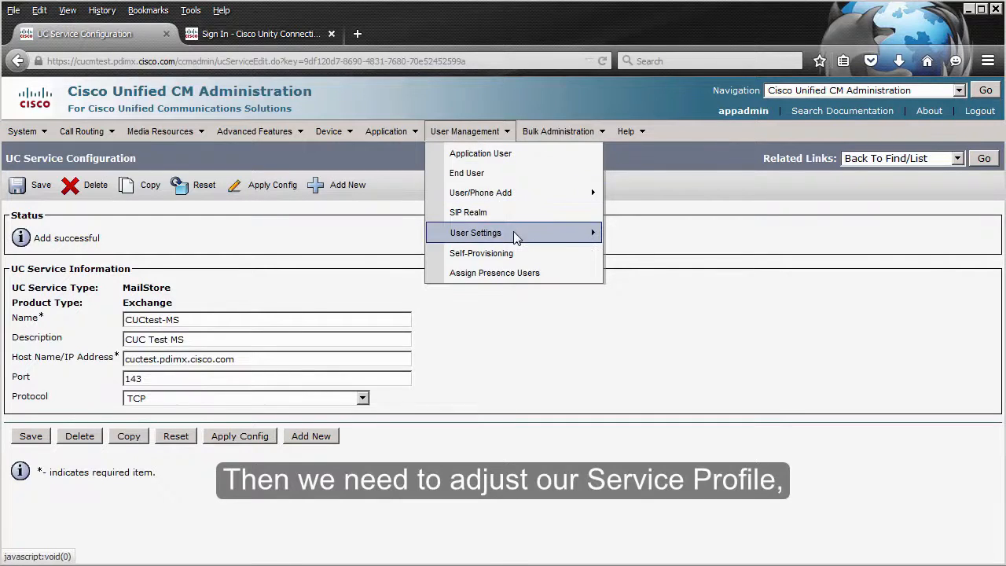
mouse_move(513, 231)
click(636, 375)
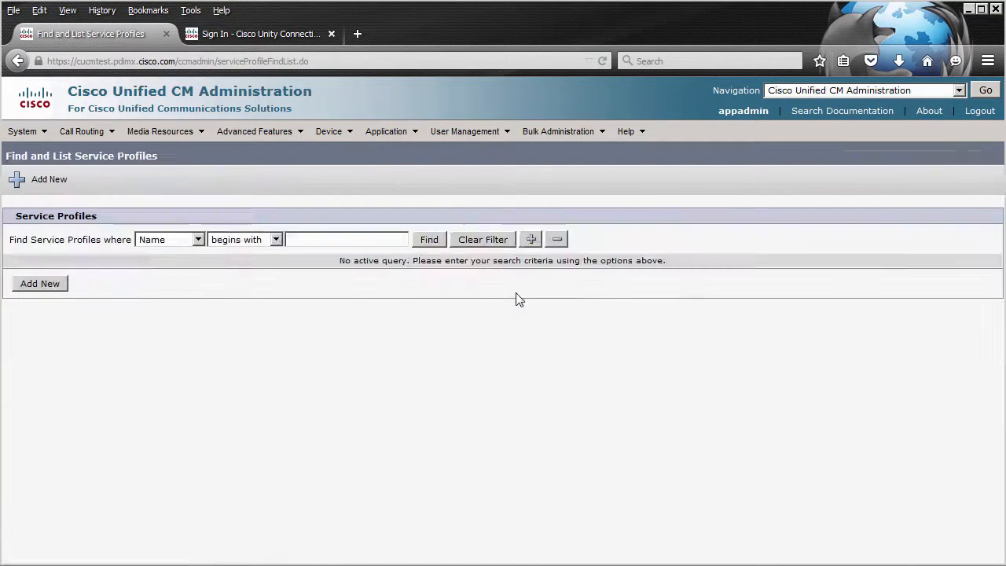
click(429, 241)
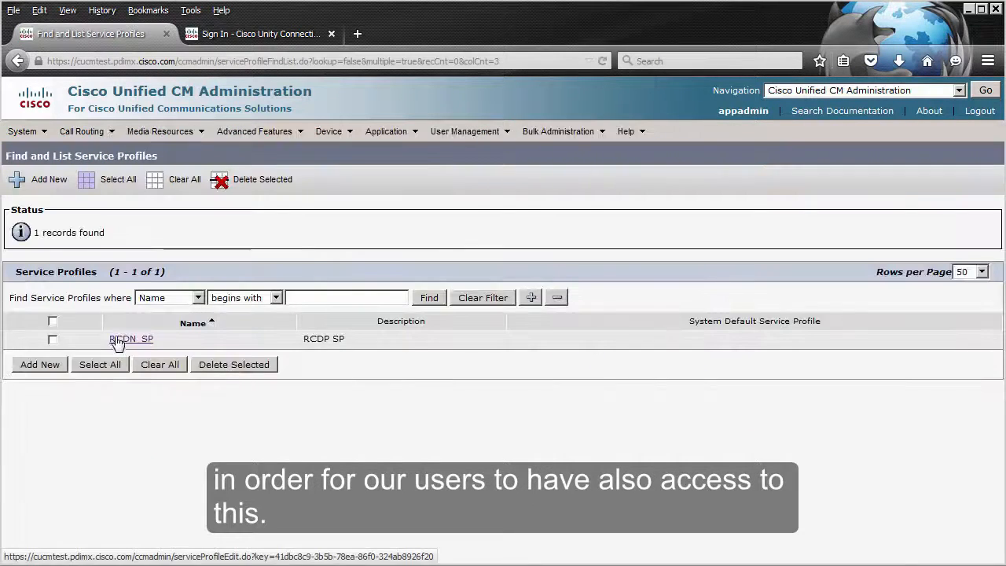
click(117, 341)
Set the service profile's primary voicemail to CUCtest and its primary MailStore to CUCtest-MS, then save it
scroll(254, 370, down, 5)
click(96, 309)
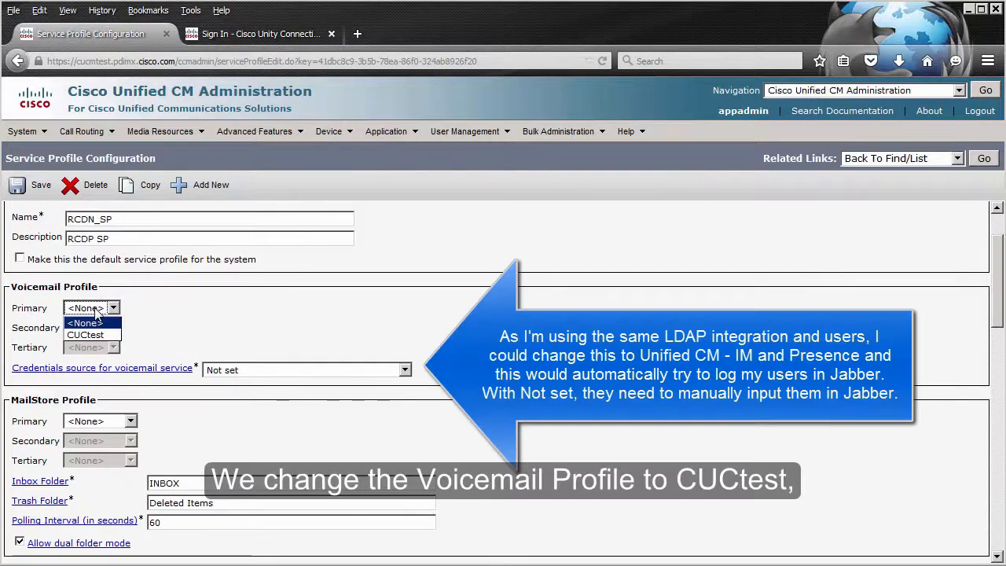
click(102, 336)
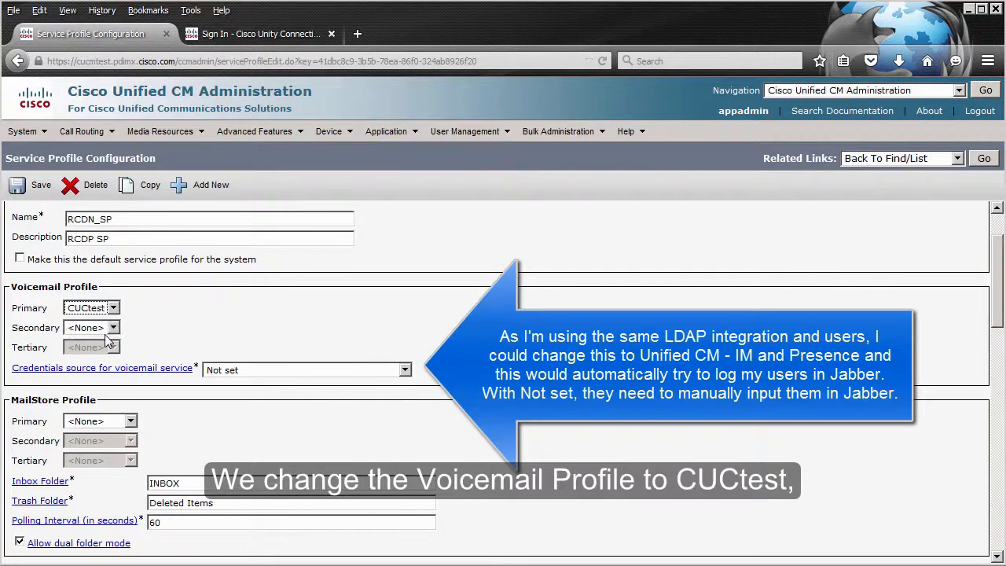
click(114, 422)
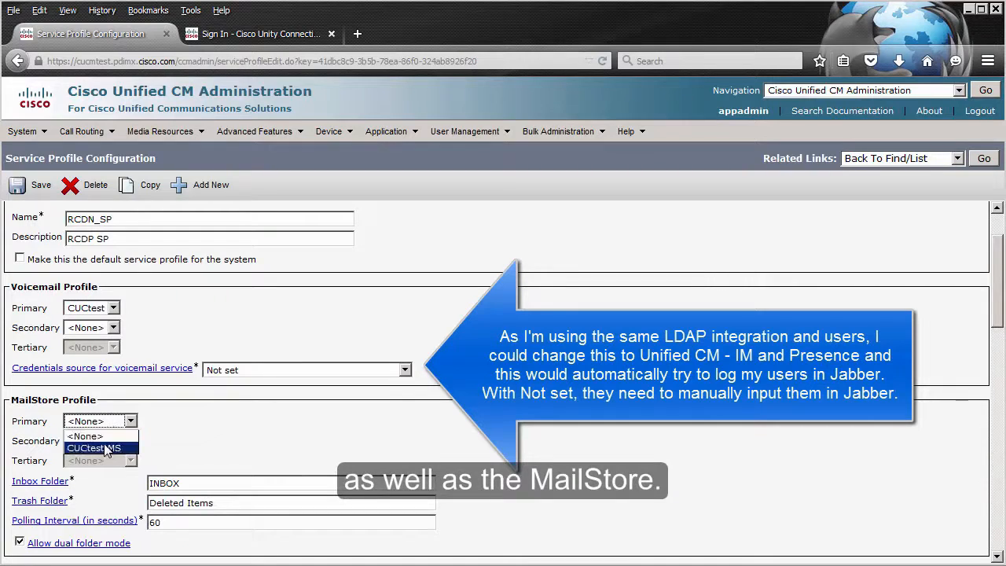
click(108, 451)
scroll(571, 394, down, 3)
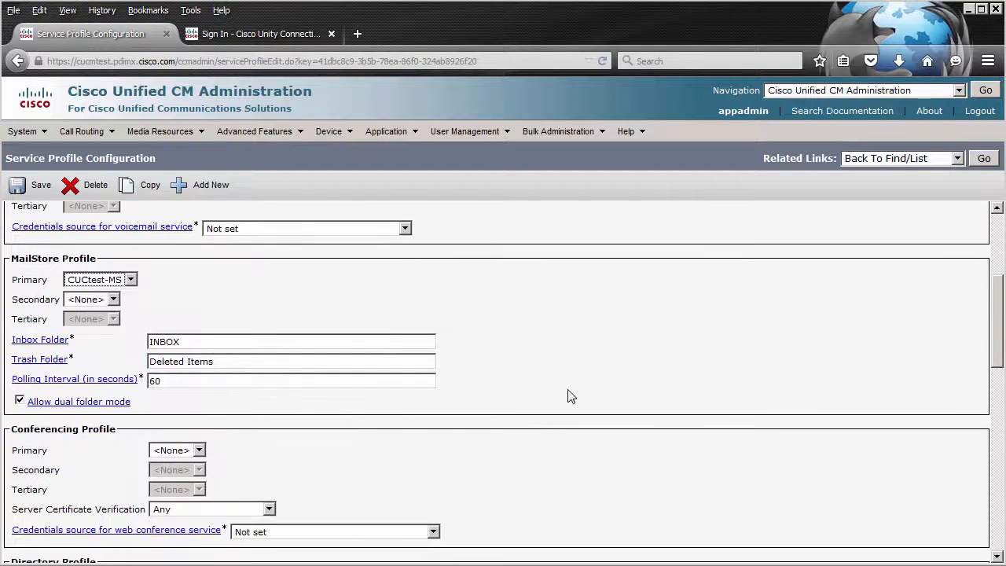
click(24, 188)
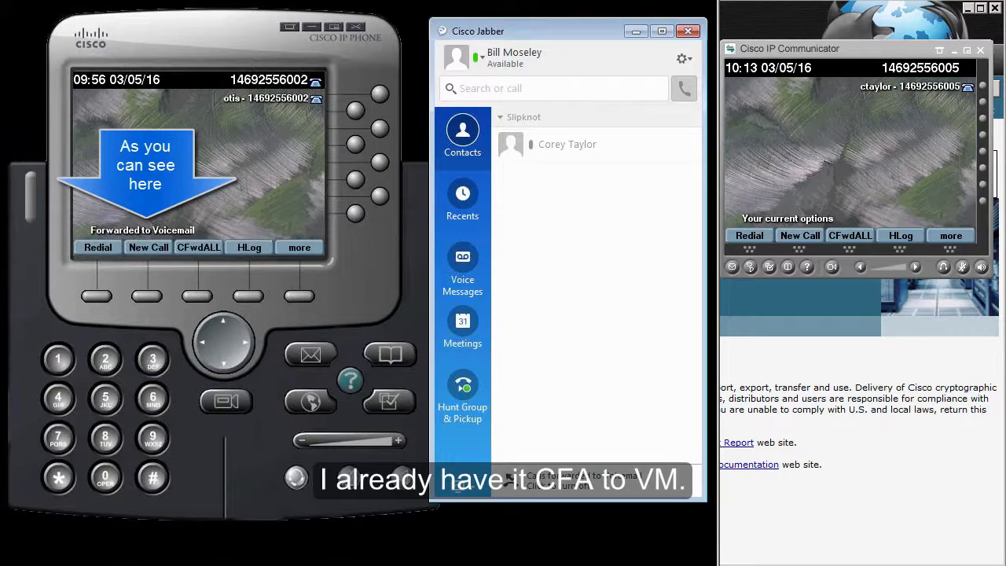
Switch to Cisco IP Communicator, redial the extension forwarded to voicemail, leave a test message and end the call
click(745, 246)
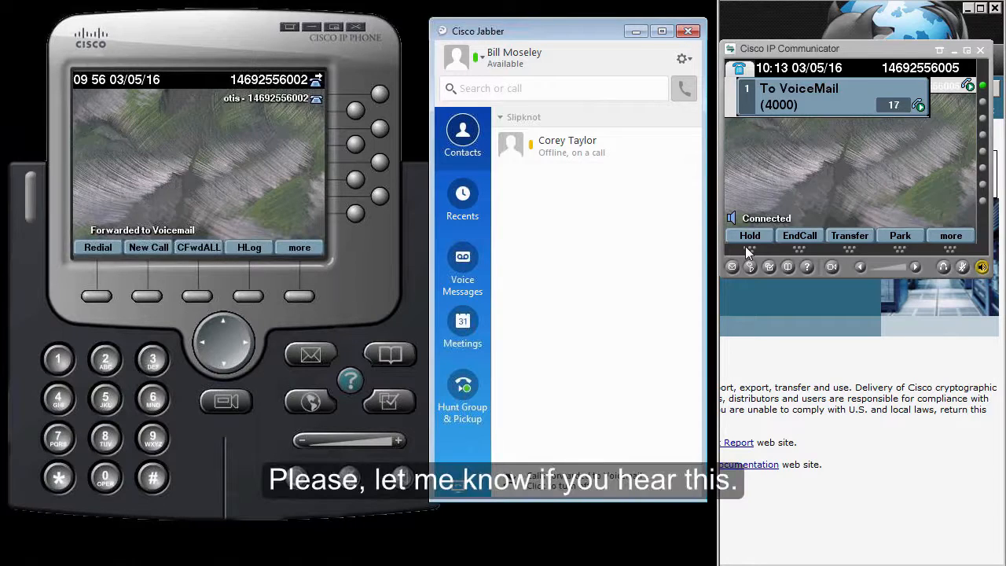
click(799, 236)
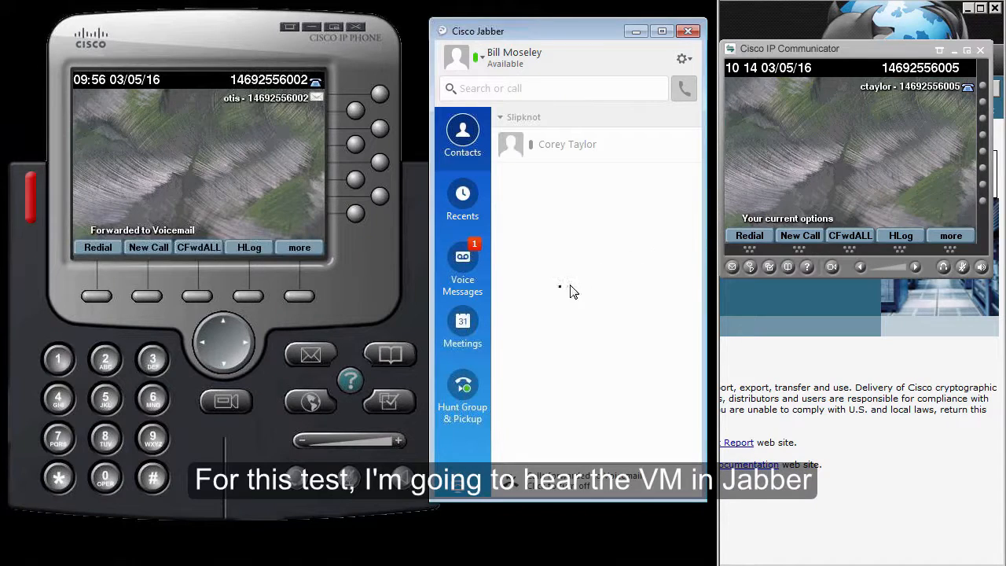
Switch to Cisco Jabber and play the new voice message, and play the newest message in the Unity Connection Web Inbox
click(464, 282)
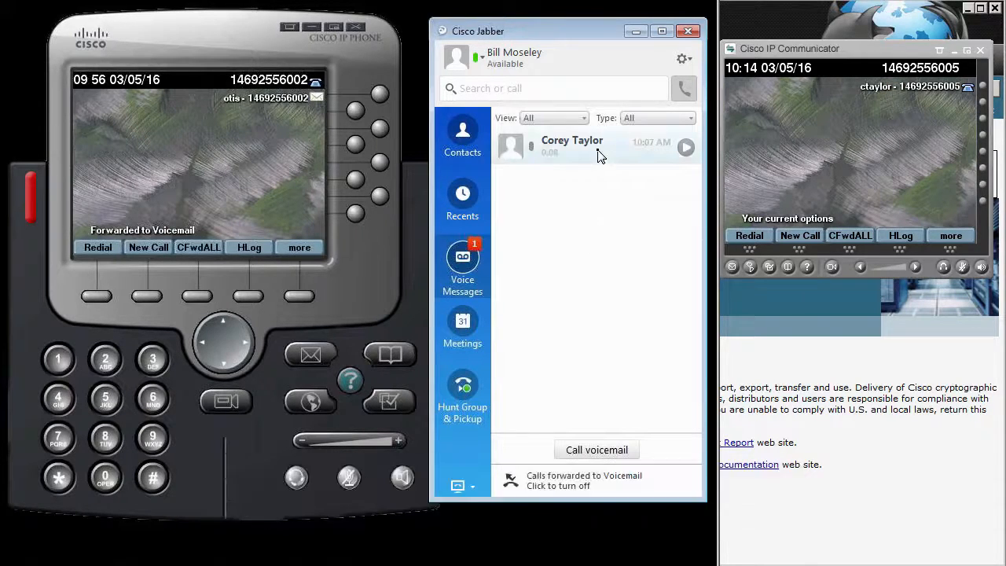
click(667, 153)
click(681, 147)
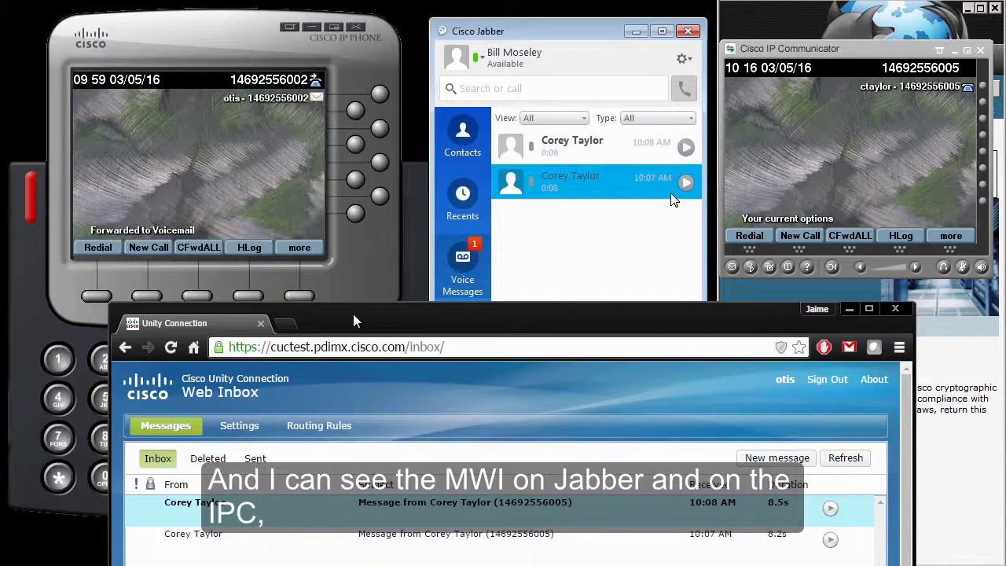
click(831, 510)
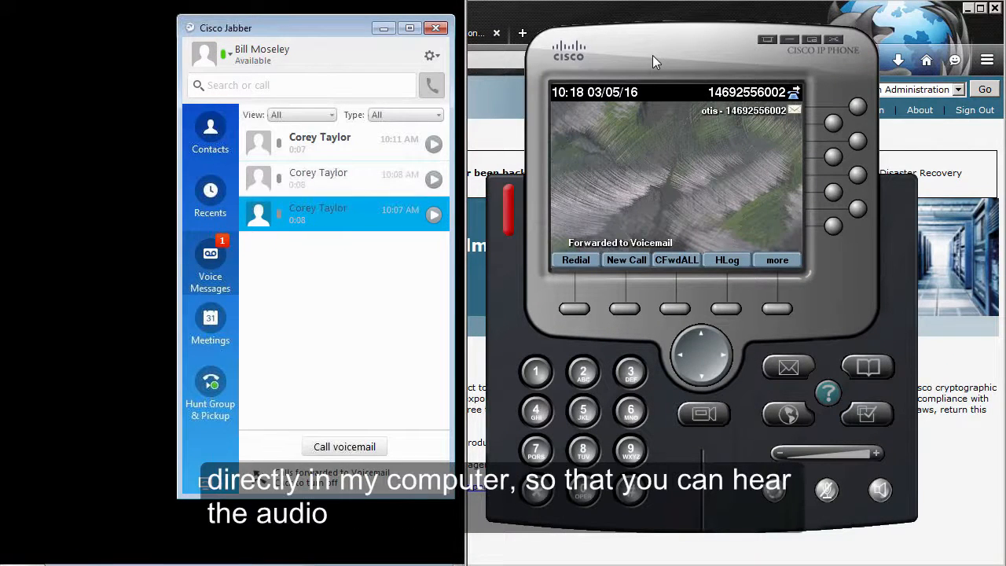
Call the voicemail system from the Cisco IP phone forwarded to voicemail and enter the mailbox PIN to hear the new message
click(787, 367)
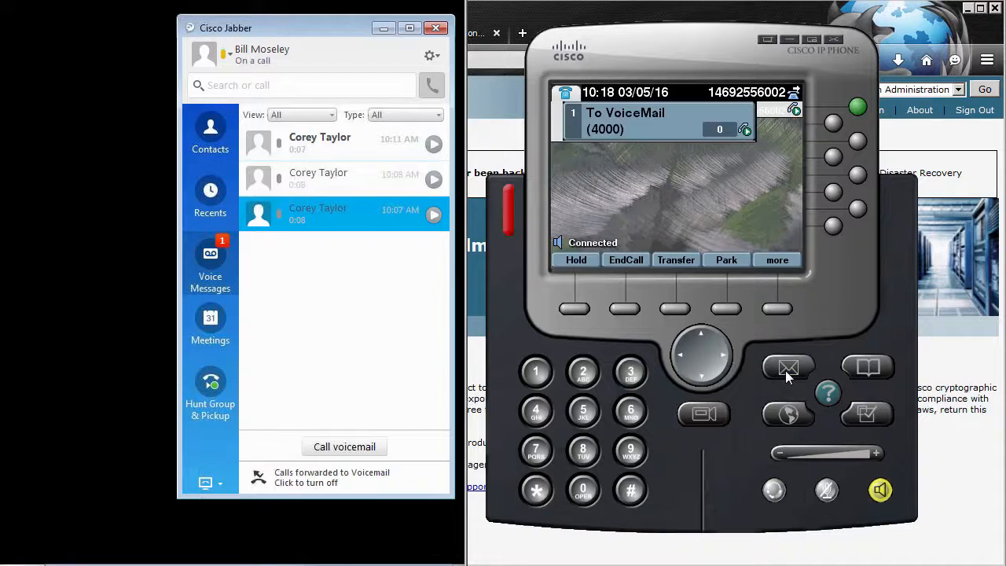
click(542, 374)
click(585, 377)
click(630, 376)
click(539, 412)
click(584, 411)
click(631, 489)
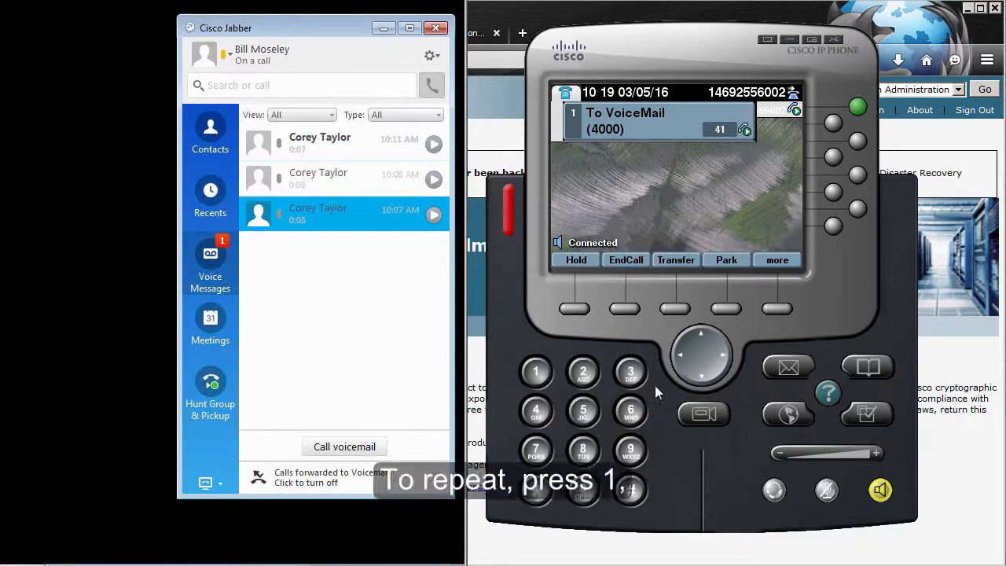
Choose option 2 for the played message and end the voicemail call
click(582, 372)
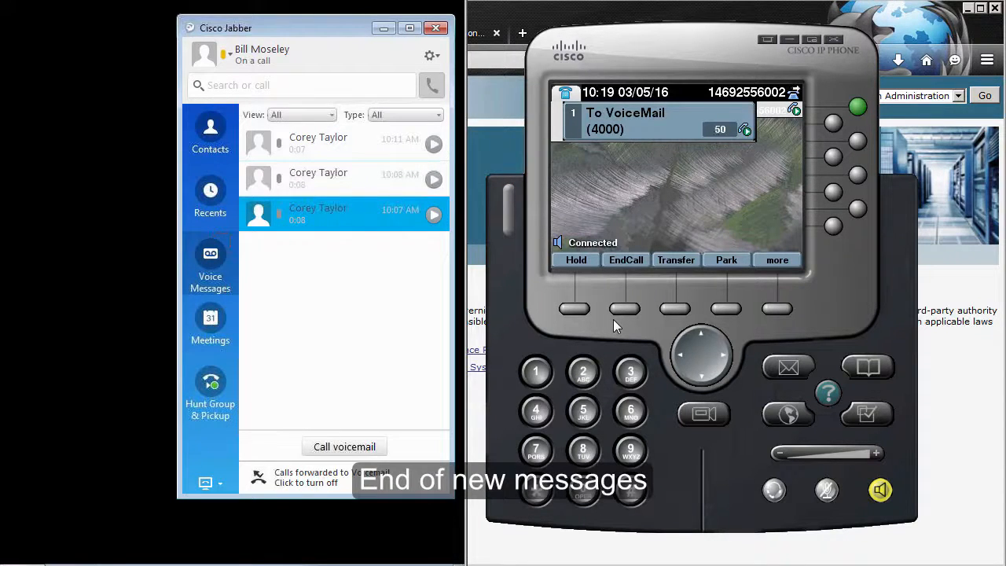
click(625, 309)
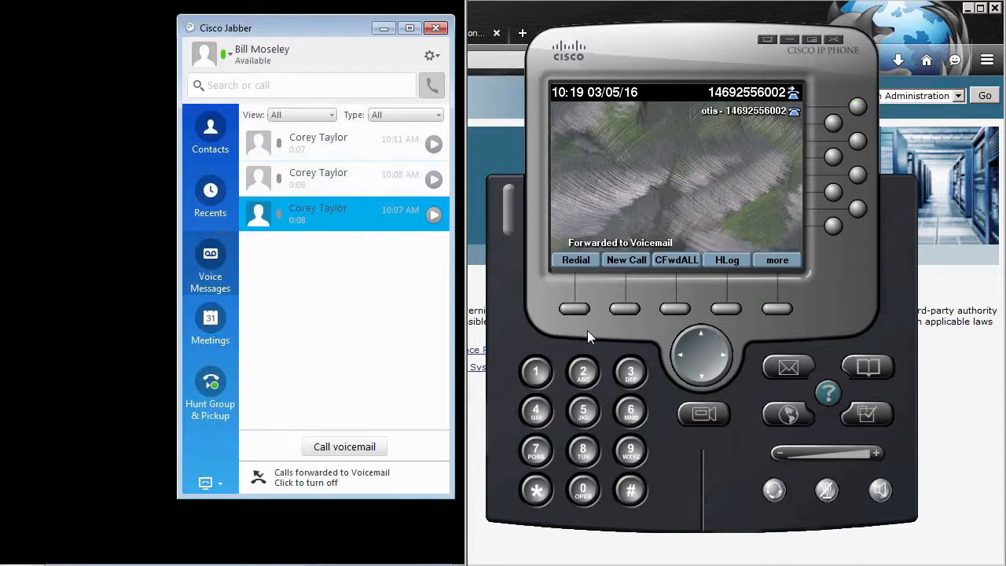